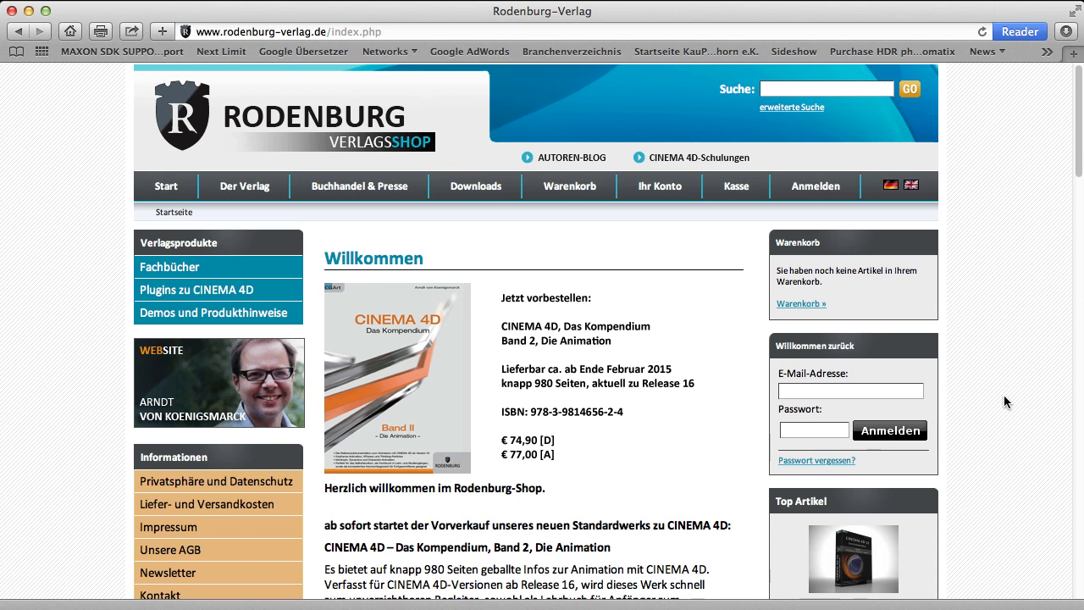
Open the Laubwerk Plant Kit 4 product page from the shop's Plugins zu CINEMA 4D category
left_click(185, 292)
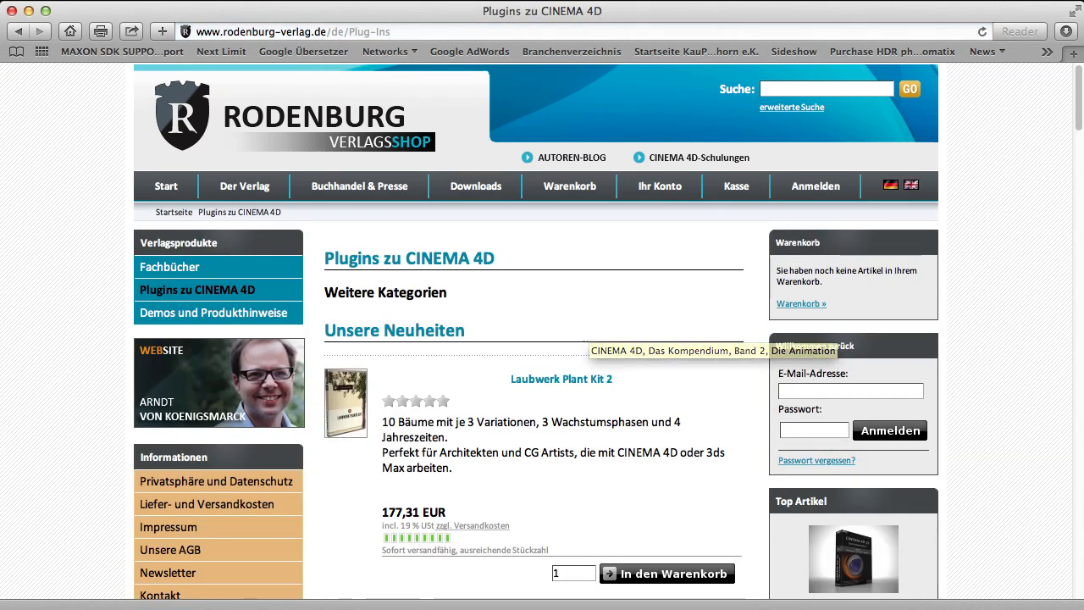
scroll(1038, 347, "down", 3)
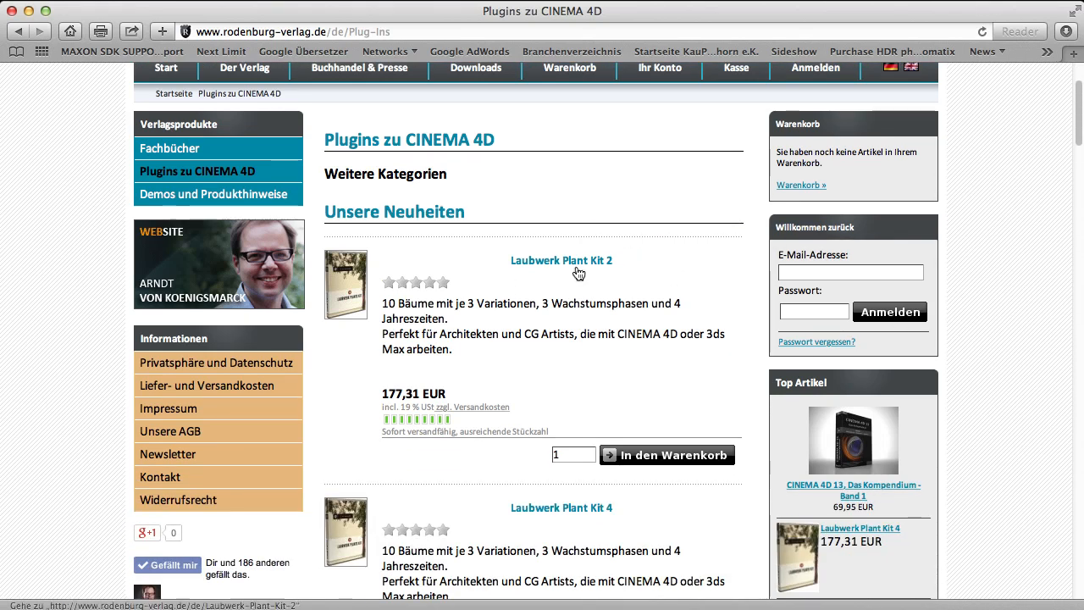
scroll(1026, 302, "down", 3)
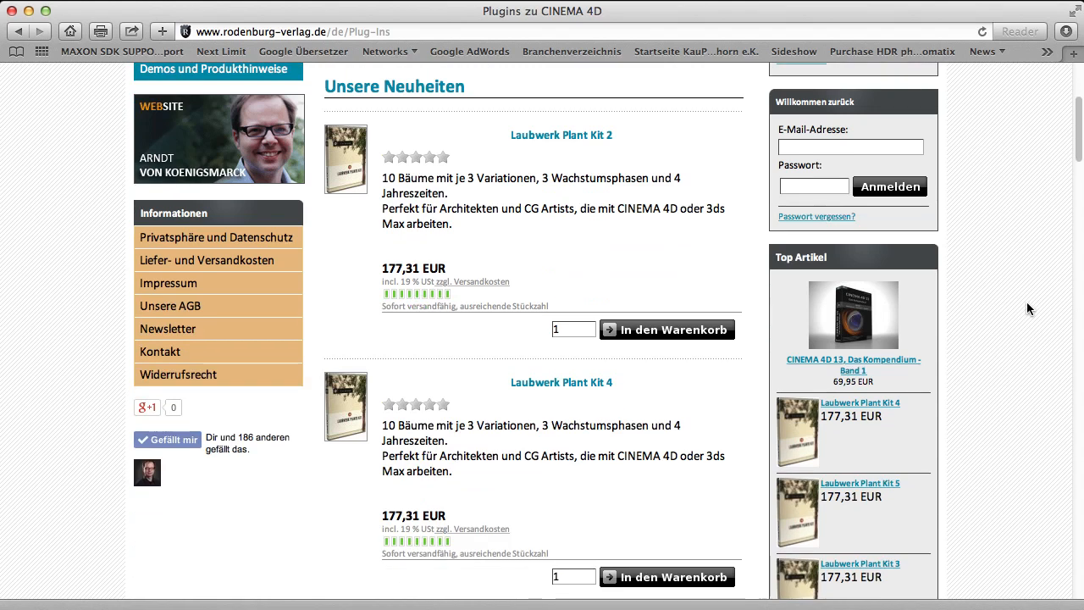
scroll(1026, 301, "down", 10)
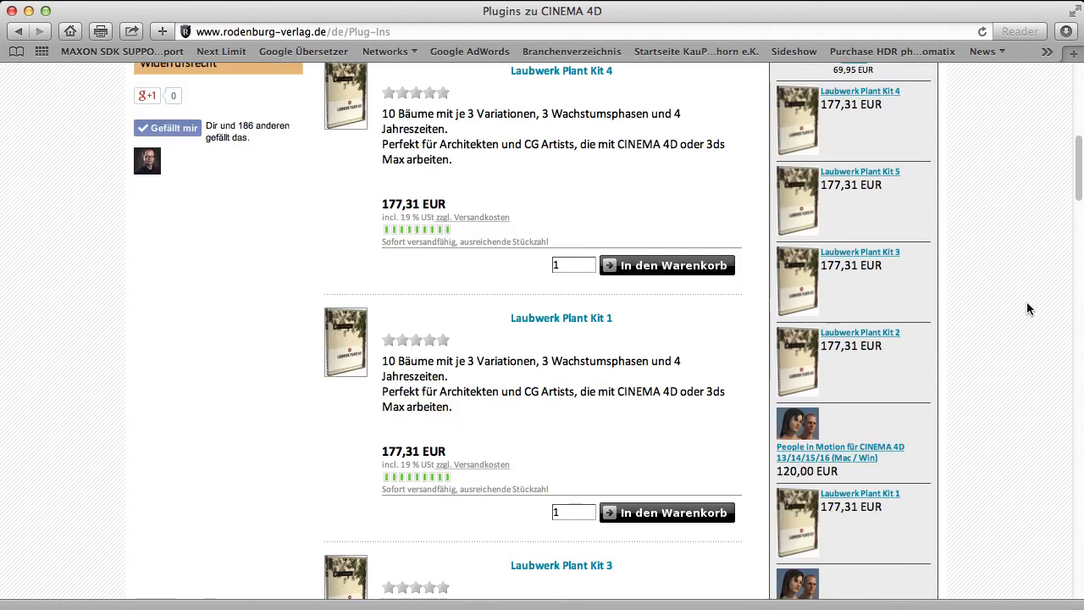
scroll(1026, 301, "up", 5)
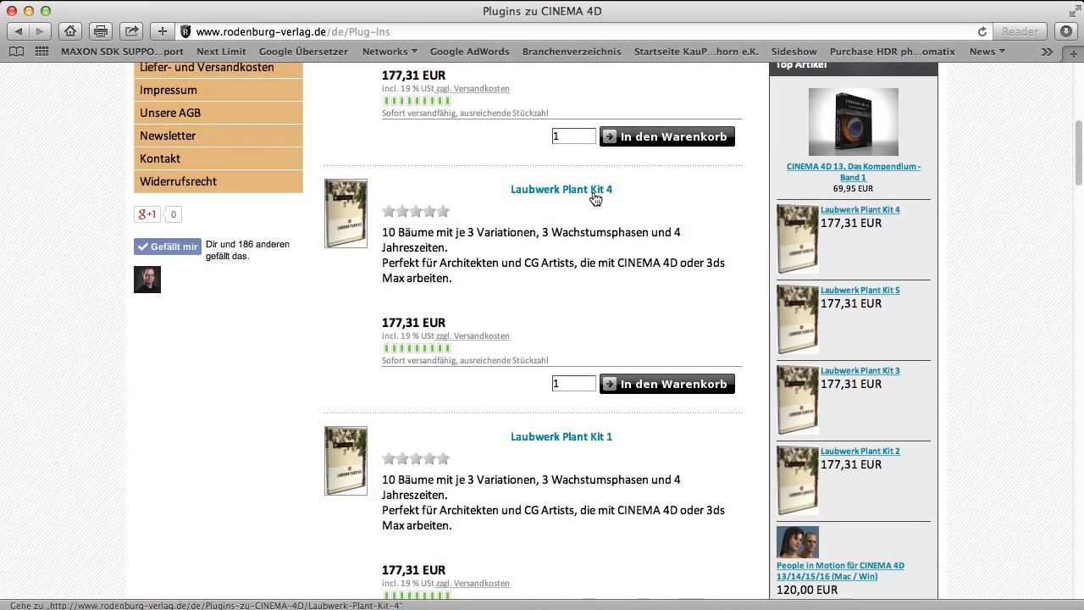
left_click(899, 236)
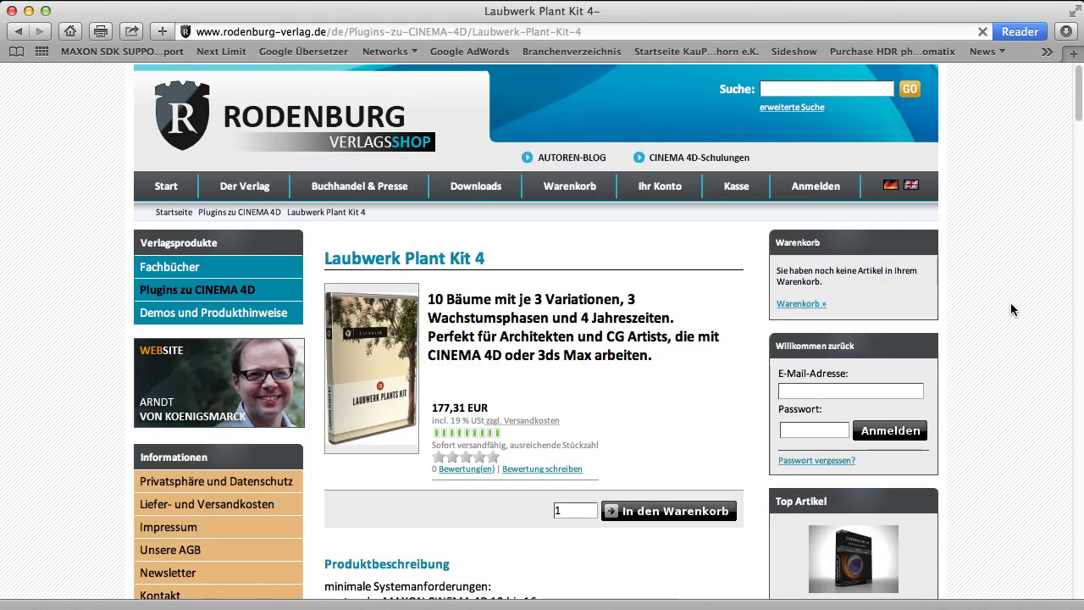
Look through the tree species described on the Plant Kit 4 product page, down to the image gallery
scroll(1011, 301, "down", 5)
scroll(1007, 303, "down", 10)
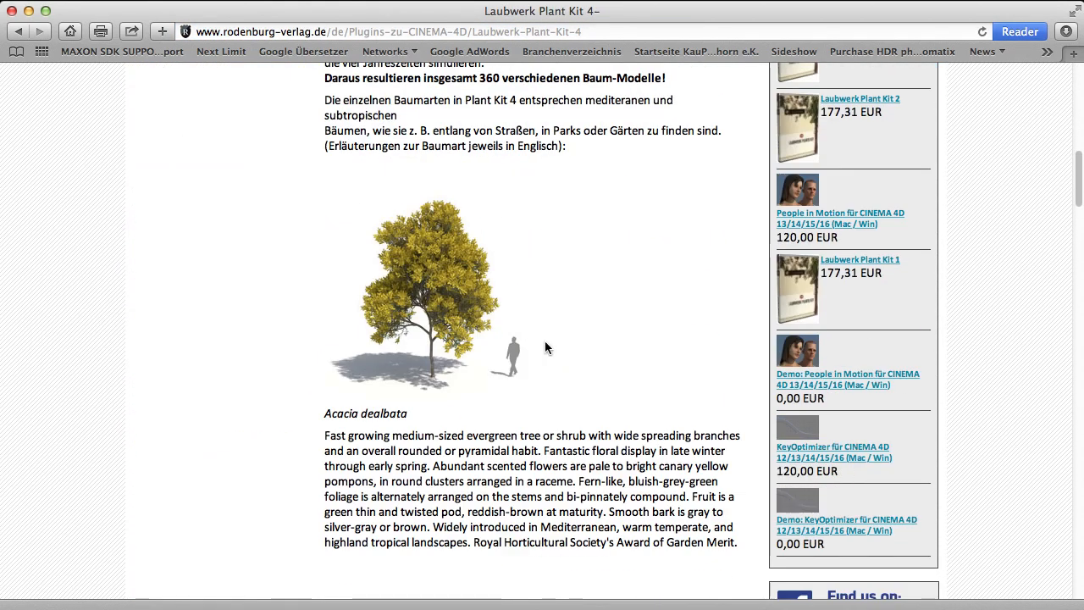
scroll(538, 343, "down", 5)
scroll(548, 351, "down", 20)
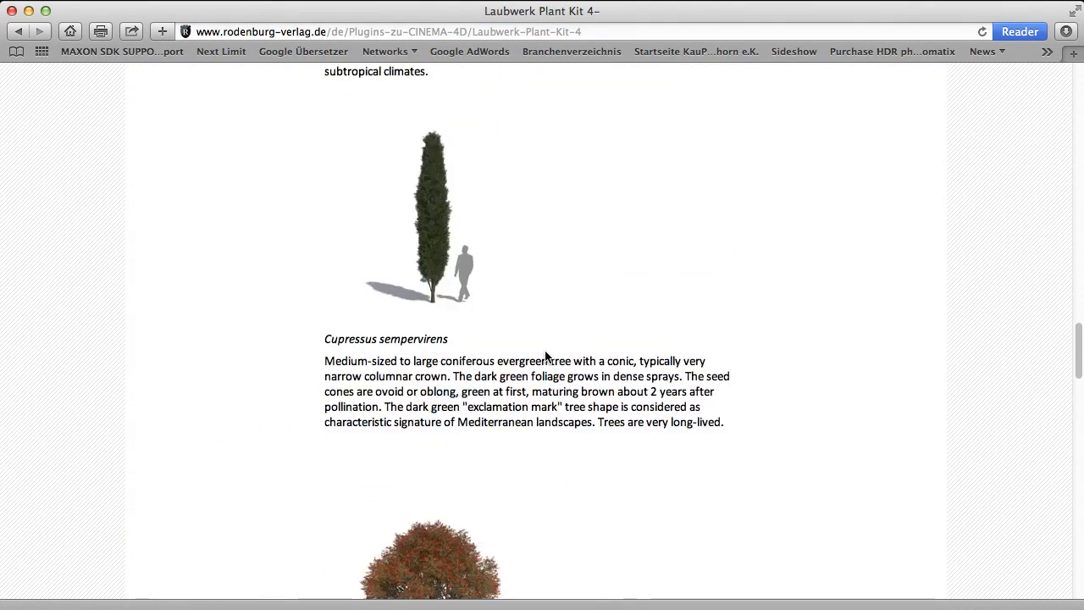
scroll(544, 352, "down", 20)
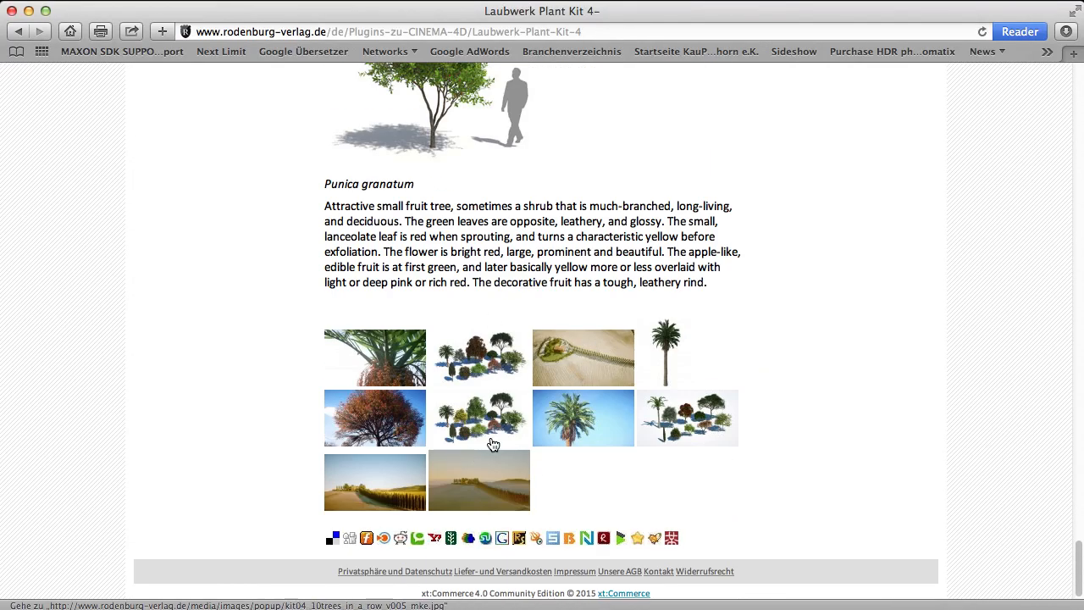
View several enlarged Plant Kit 4 gallery images, from the cypress landscape back to the tree overview, and close the viewer
left_click(389, 484)
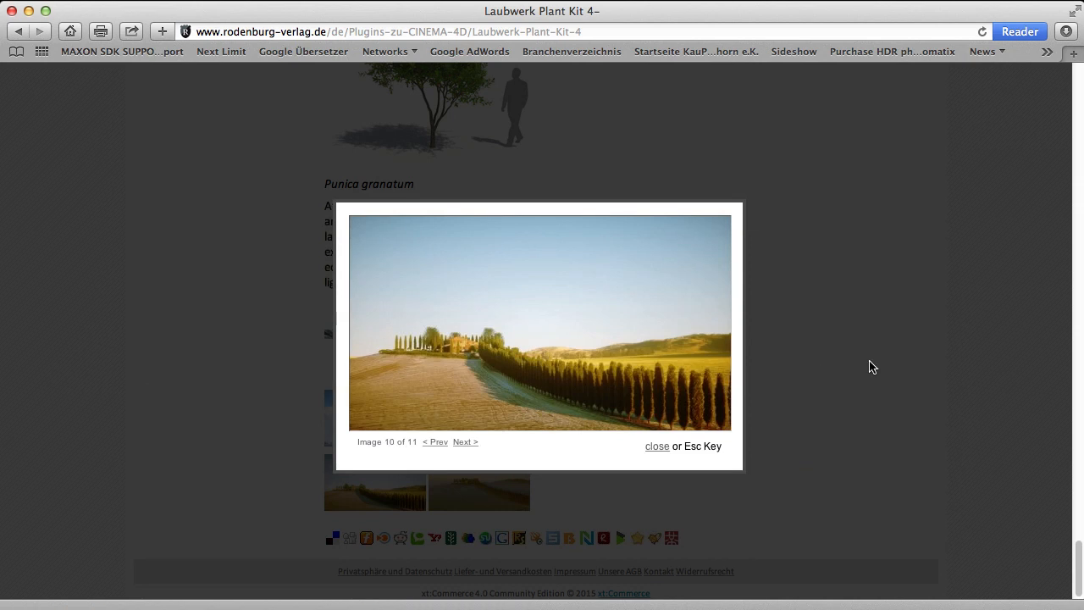
left_click(437, 443)
left_click(435, 442)
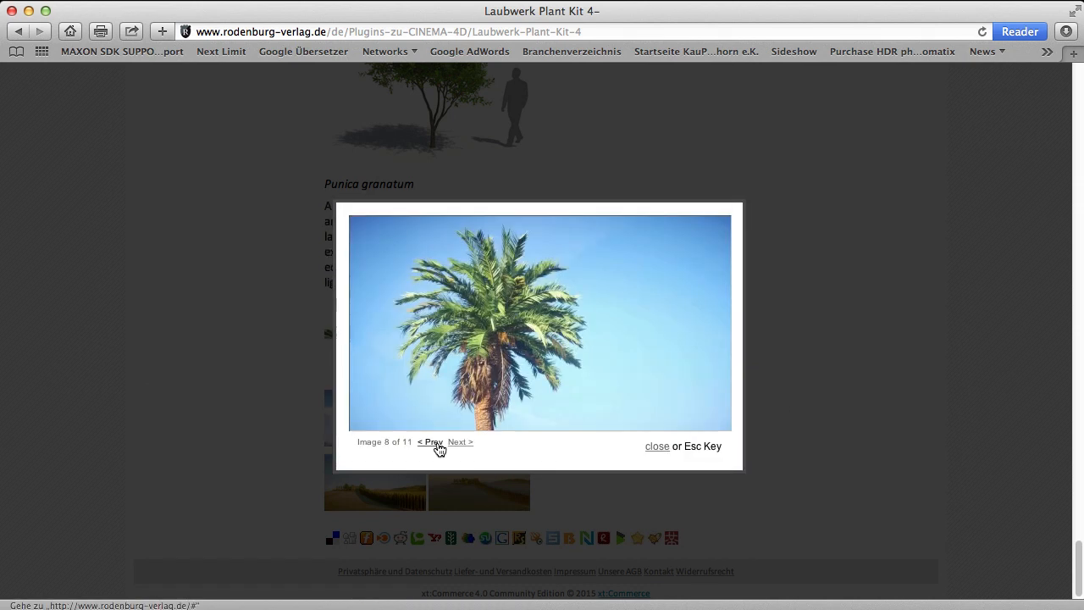
left_click(436, 442)
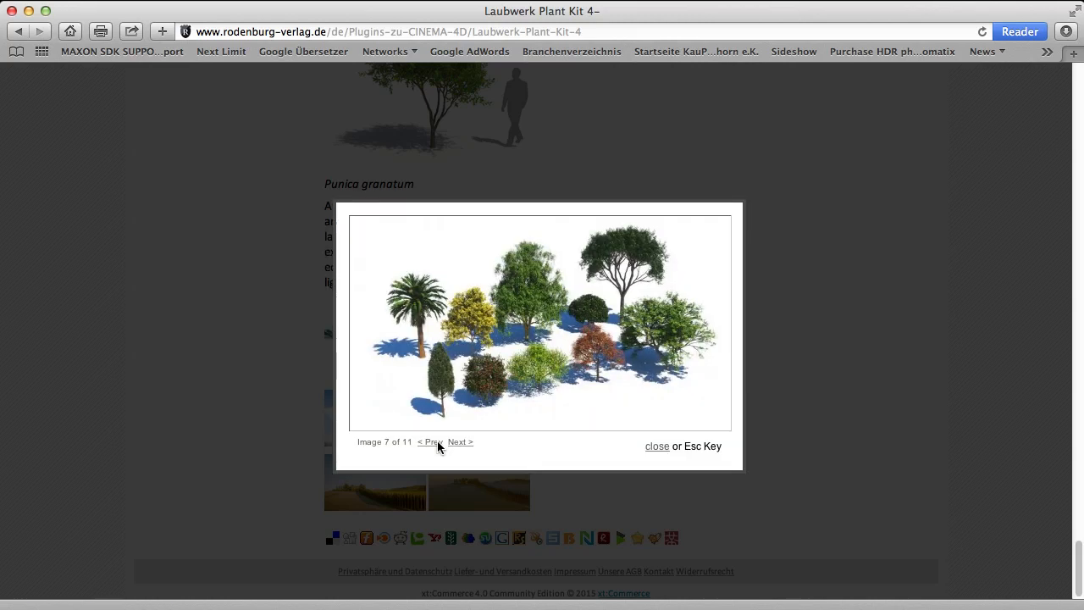
left_click(657, 446)
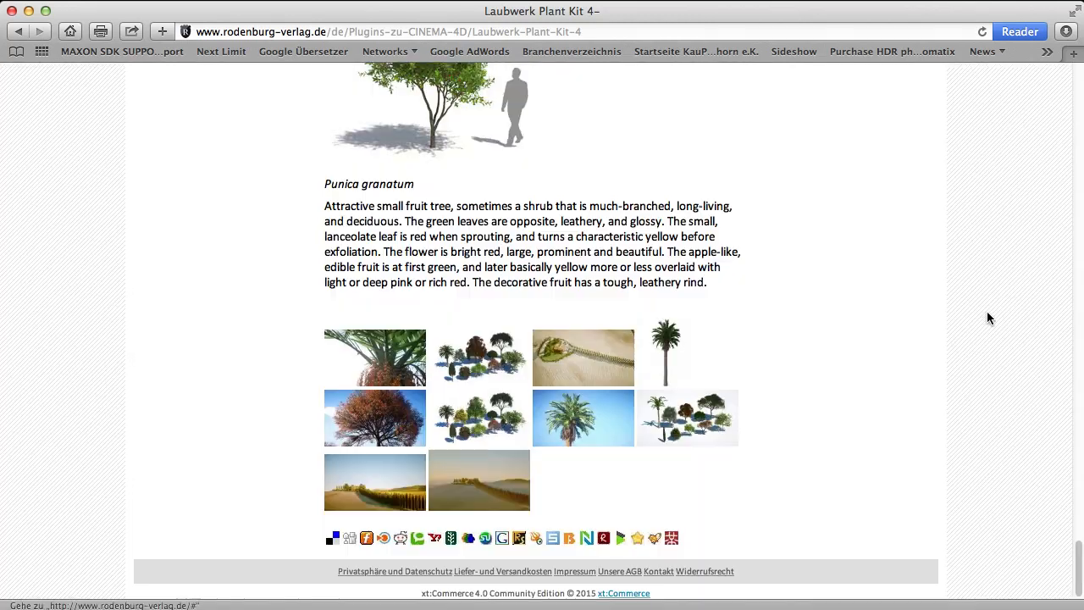
Review the Plant Kit 4 product description and its minimum system requirements from the beginning of the page
left_click_drag(1078, 569, 1074, 93)
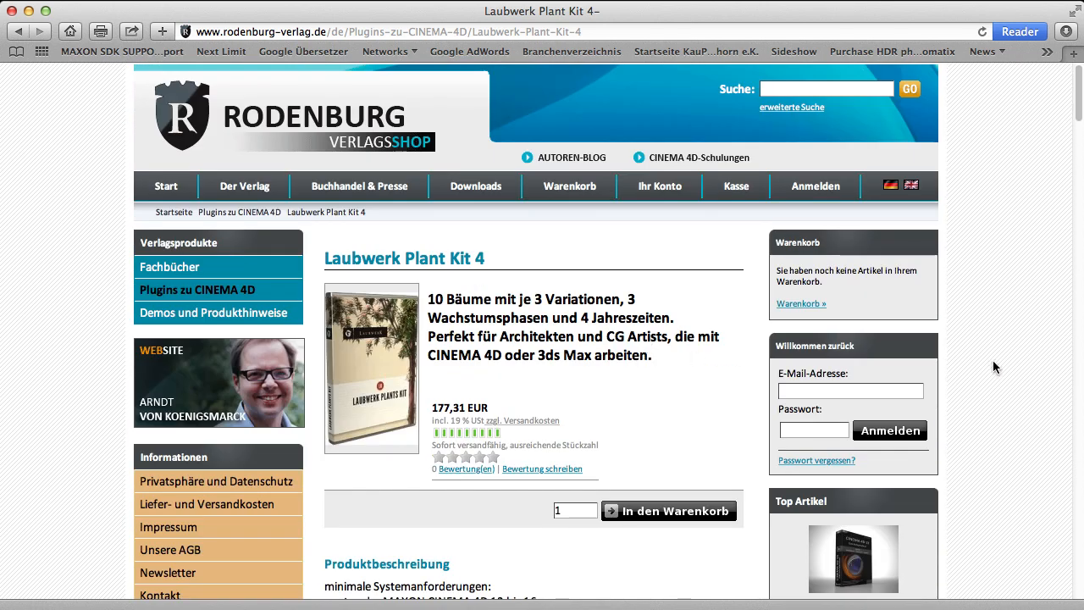
scroll(995, 376, "down", 10)
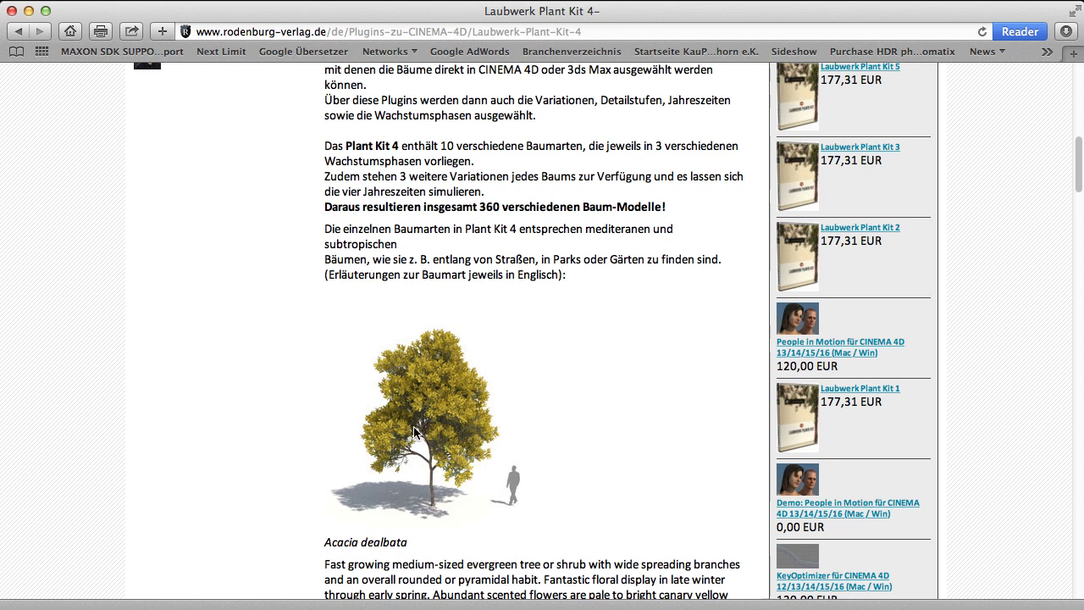
scroll(1006, 369, "up", 10)
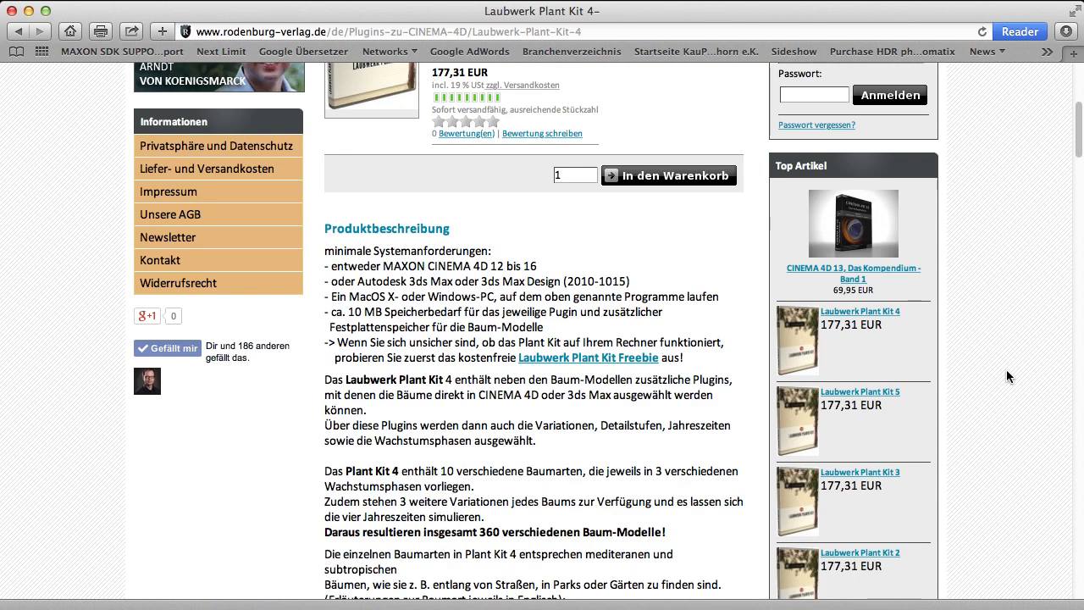
scroll(1006, 369, "up", 2)
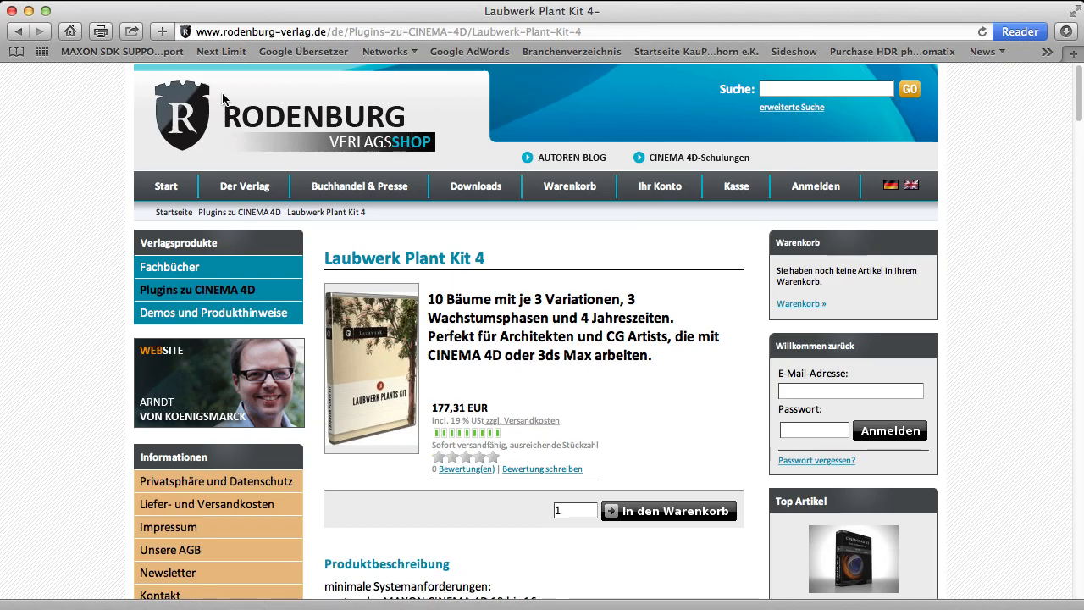
Switch to CINEMA 4D, open the Laubwerk Browser and position its window over the viewport
left_click(29, 11)
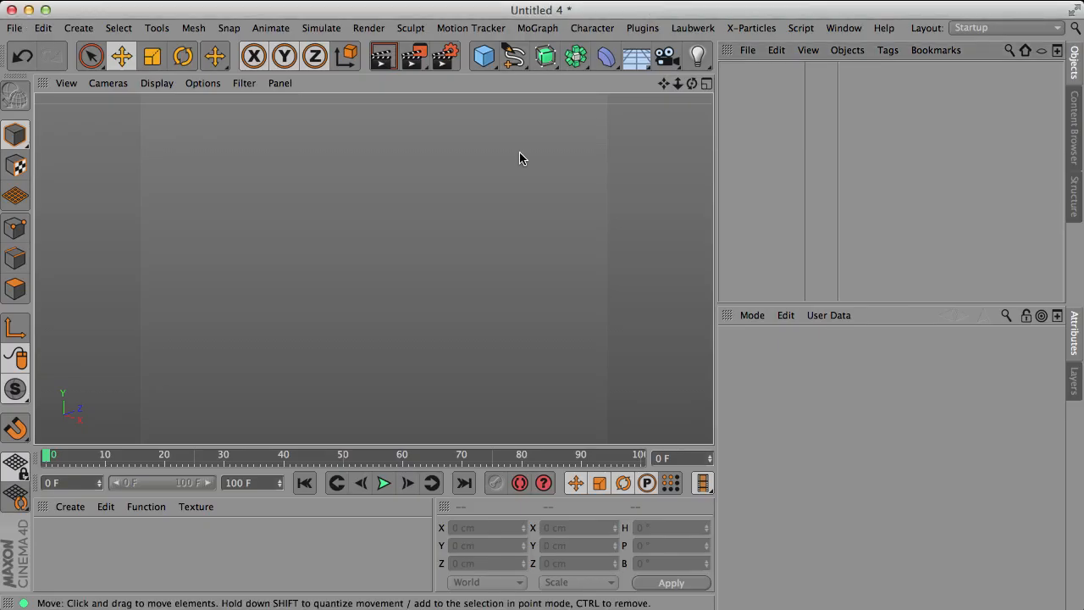
left_click(707, 32)
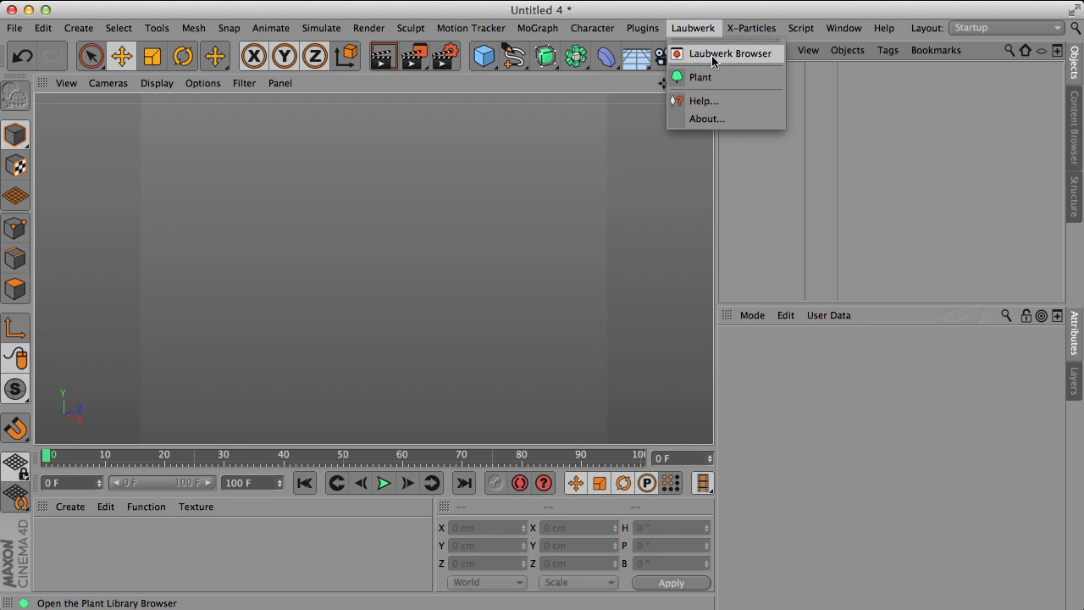
left_click(711, 56)
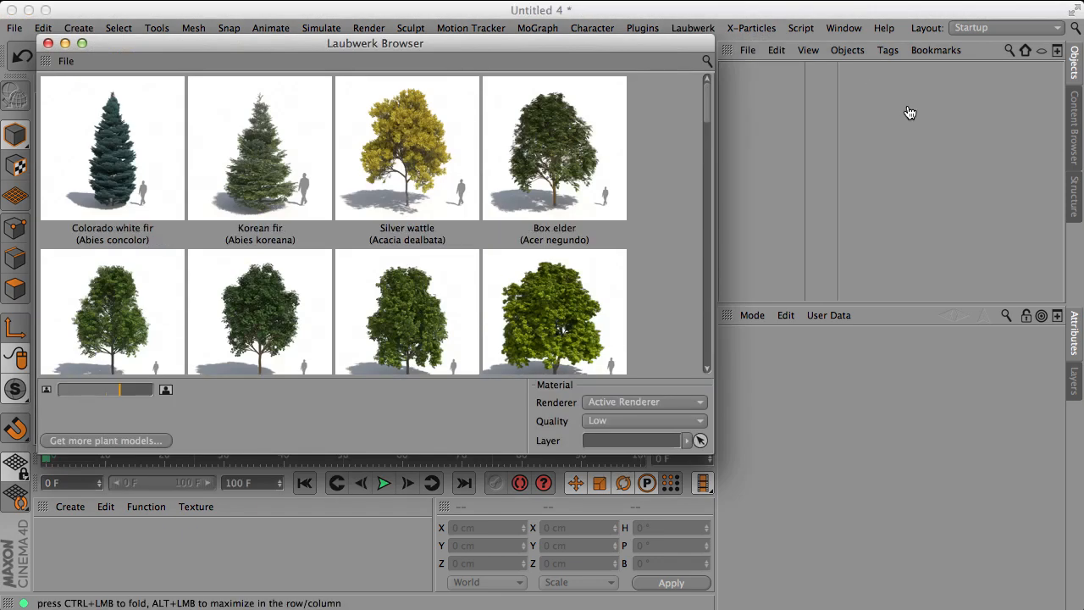
left_click_drag(588, 50, 627, 39)
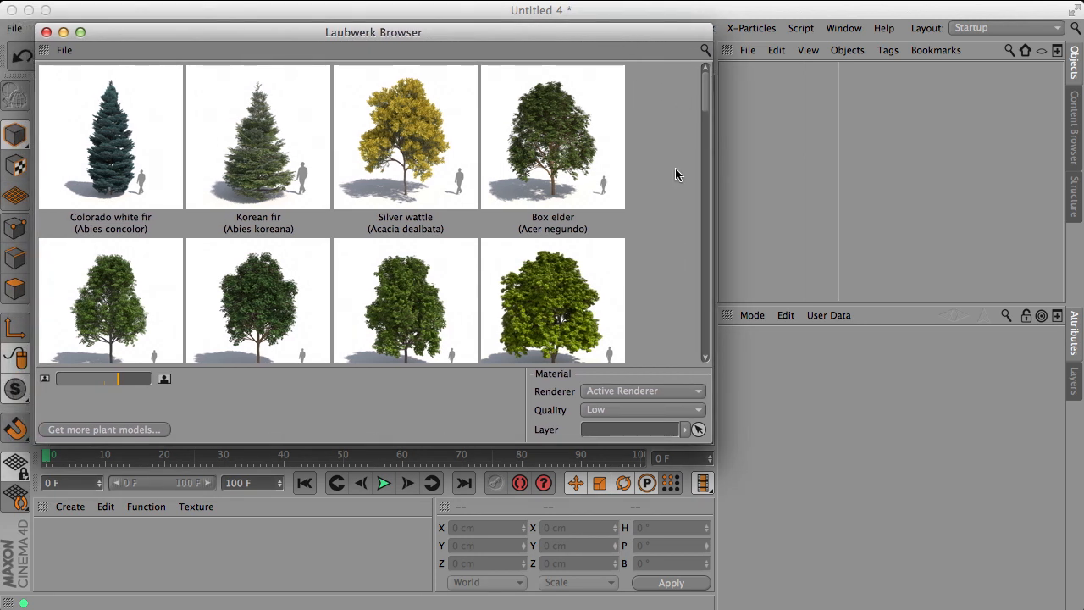
mouse_move(440, 31)
left_mouse_down()
mouse_move(459, 32)
mouse_move(437, 28)
left_mouse_up()
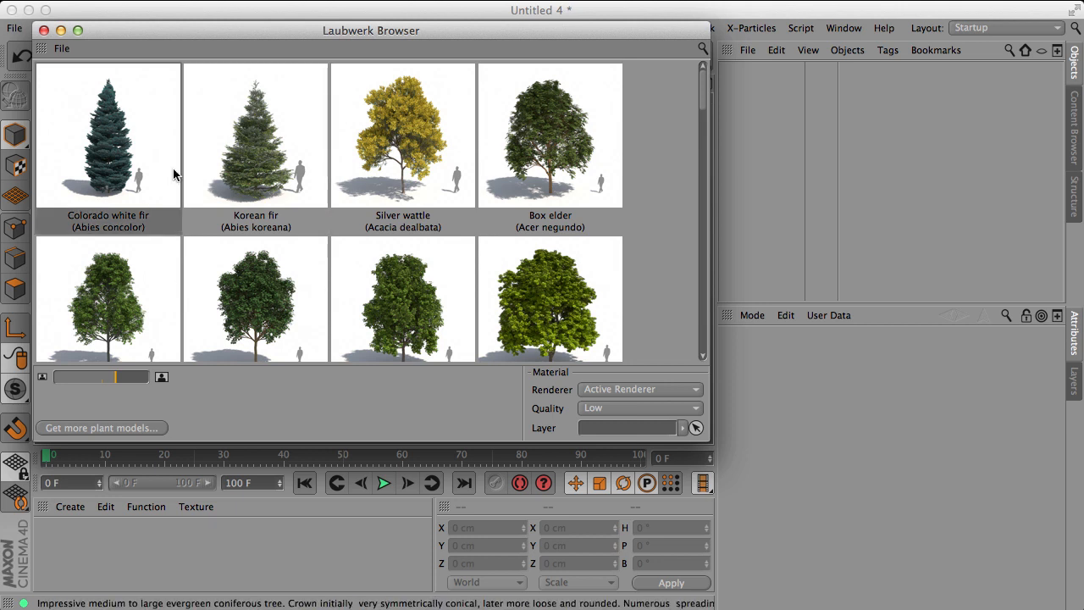
Browse the plant library and examine the description and growth heights of the Korean fir
left_click_drag(705, 86, 703, 148)
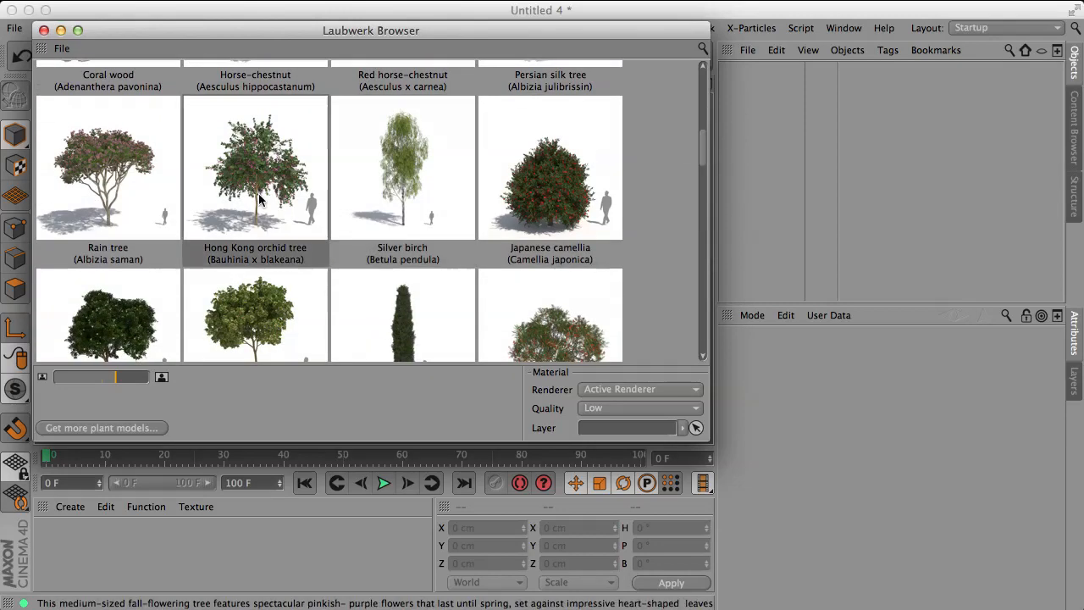
left_click_drag(701, 142, 705, 85)
mouse_move(236, 167)
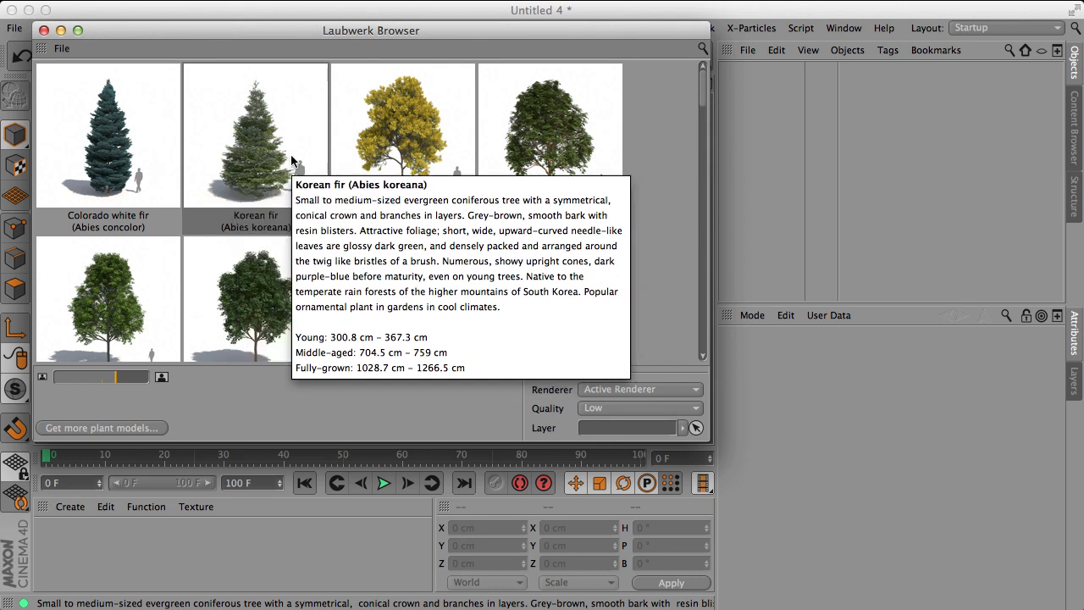
left_click_drag(702, 83, 703, 105)
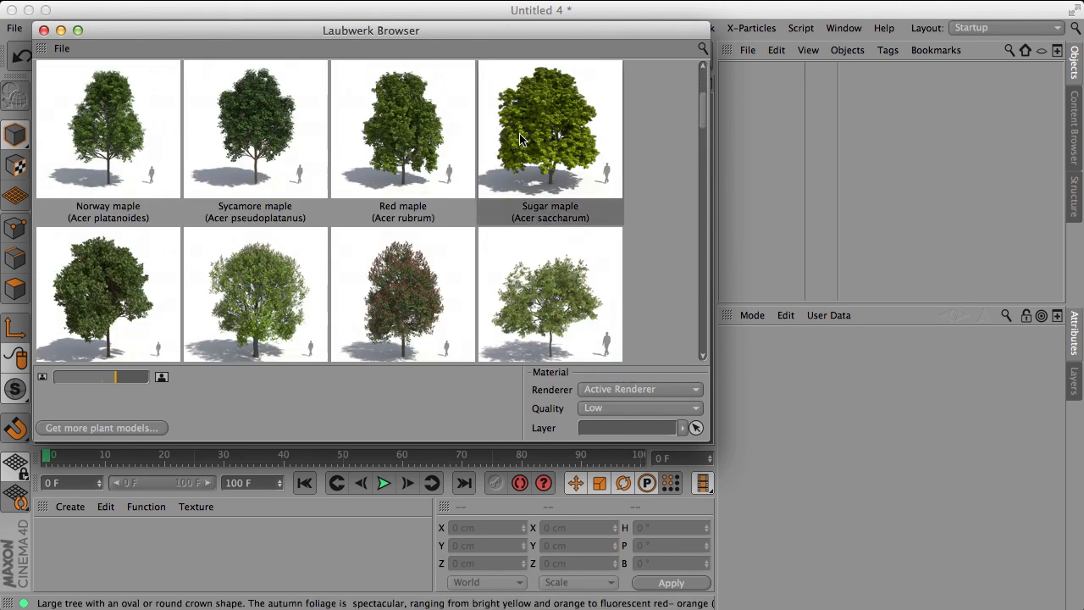
mouse_move(535, 157)
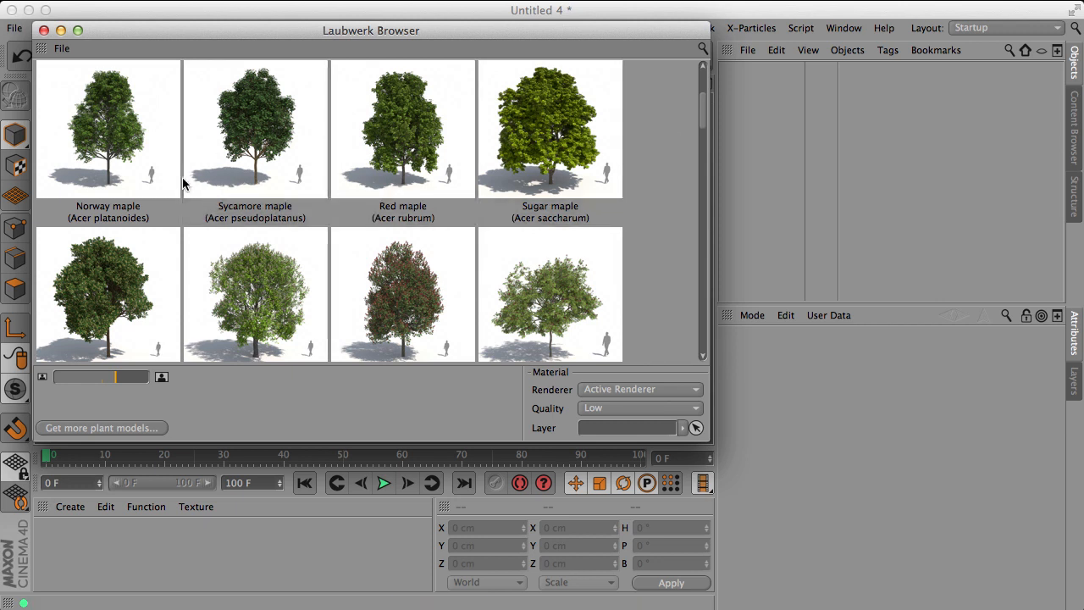
Enlarge the plant thumbnails slightly and select Coral wood (Adenanthera pavonina) in the plant library
mouse_move(118, 375)
left_mouse_down()
mouse_move(84, 379)
mouse_move(119, 381)
left_mouse_up()
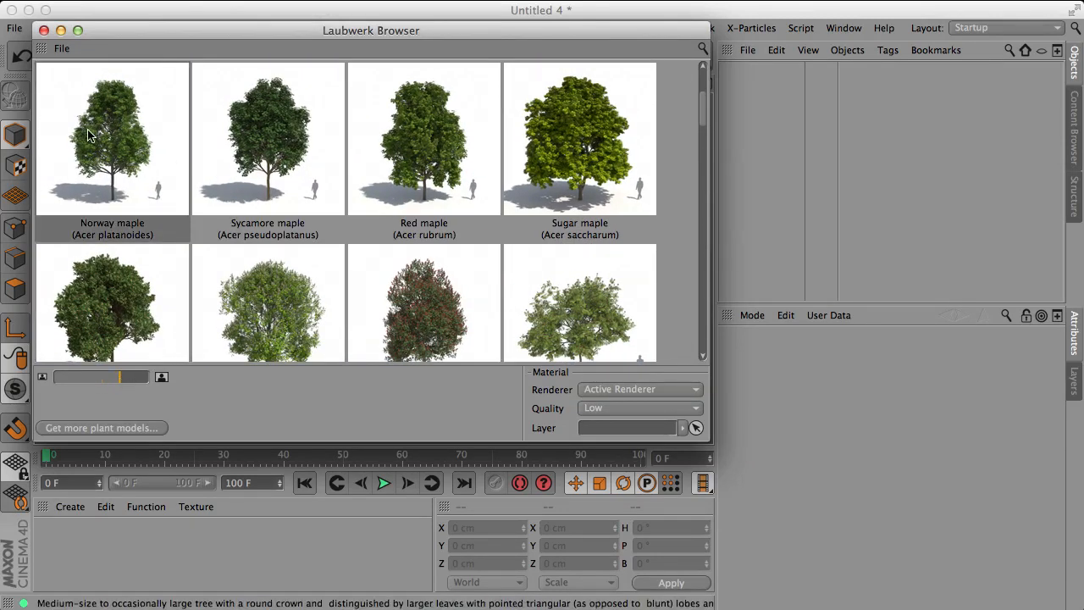
mouse_move(256, 211)
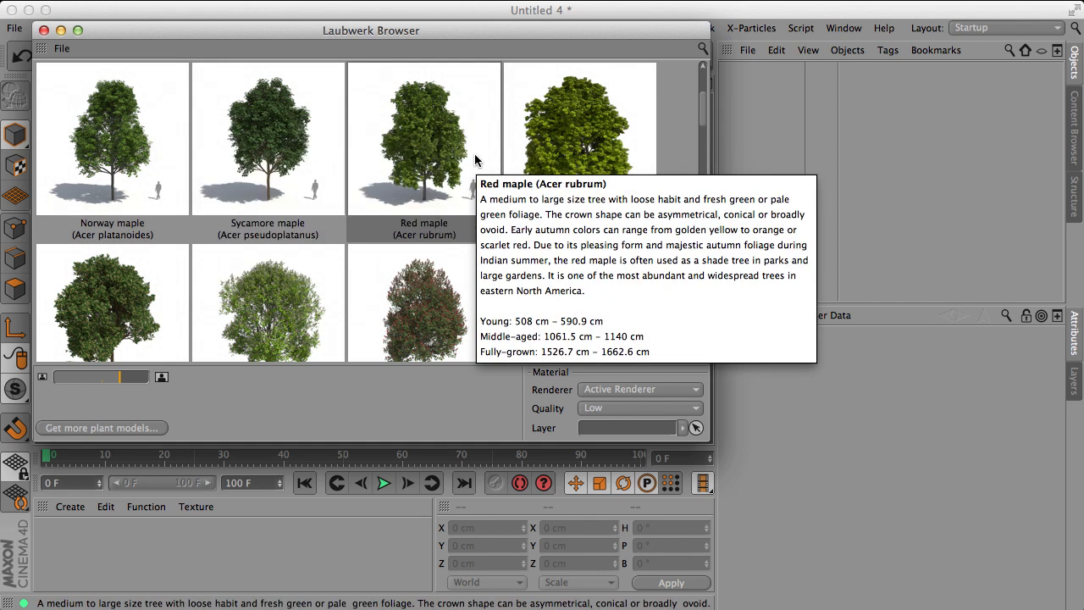
scroll(465, 203, "down", 3)
scroll(466, 203, "down", 3)
scroll(466, 203, "up", 10)
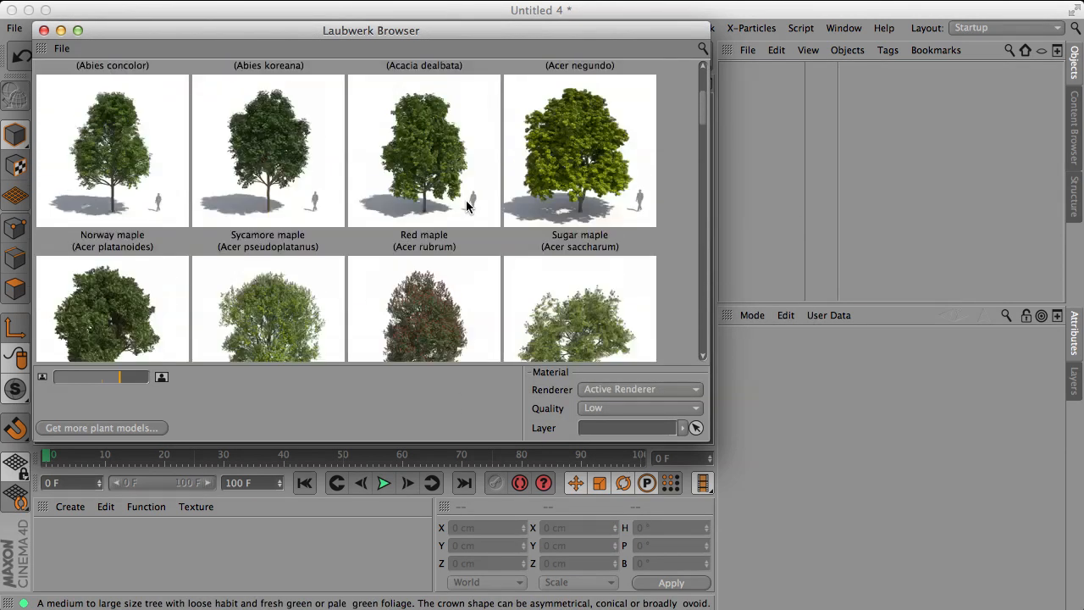
scroll(466, 206, "down", 10)
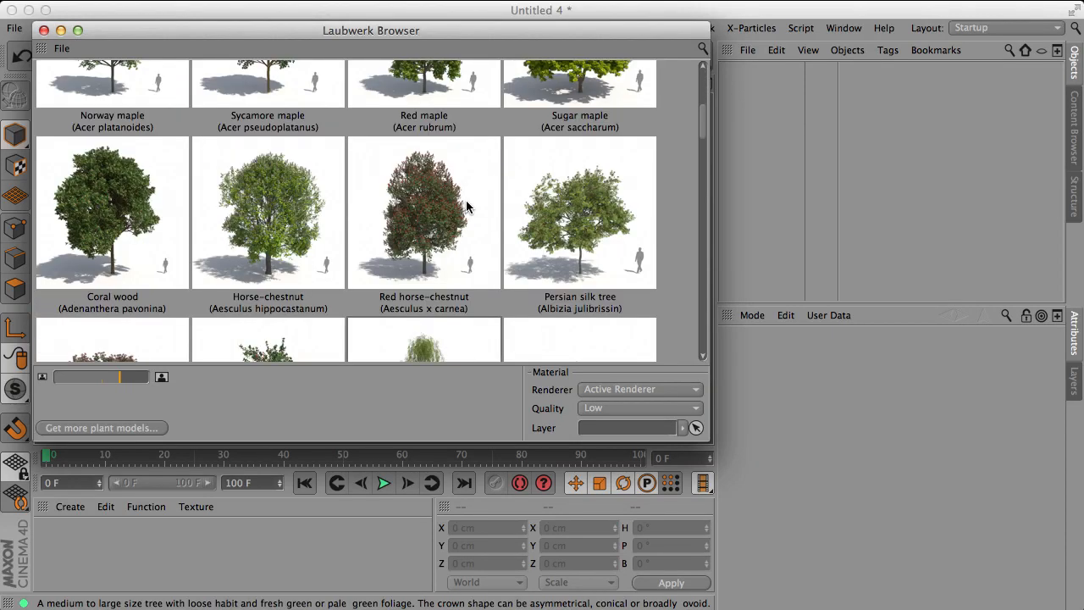
left_click_drag(706, 158, 702, 123)
mouse_move(105, 206)
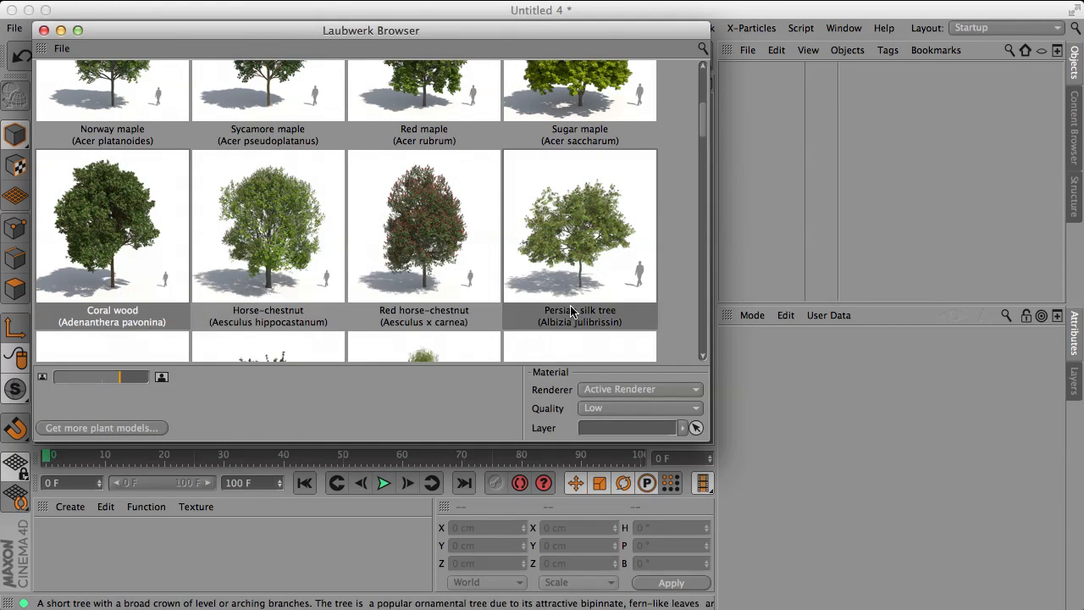
Move the Laubwerk Browser window lower and open the render settings to check which renderer is active
left_click_drag(641, 34, 643, 51)
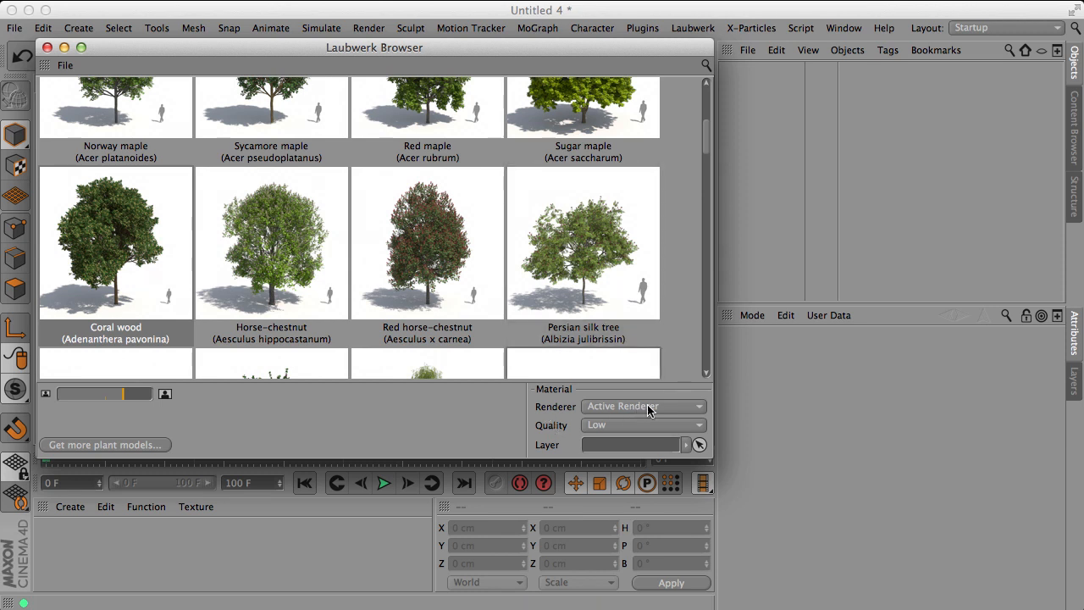
left_click_drag(532, 48, 526, 87)
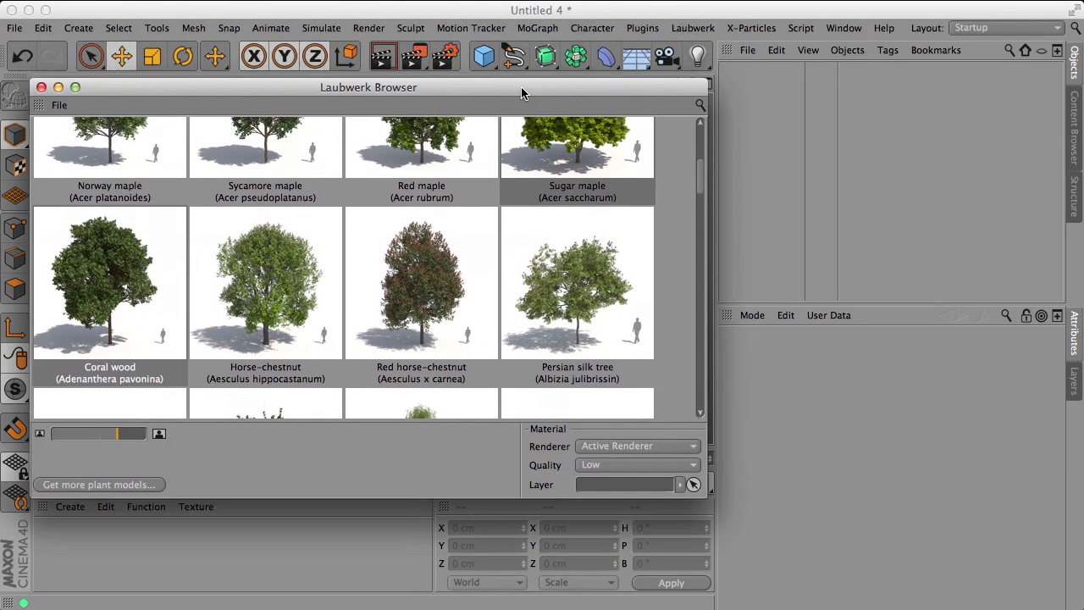
left_click(444, 59)
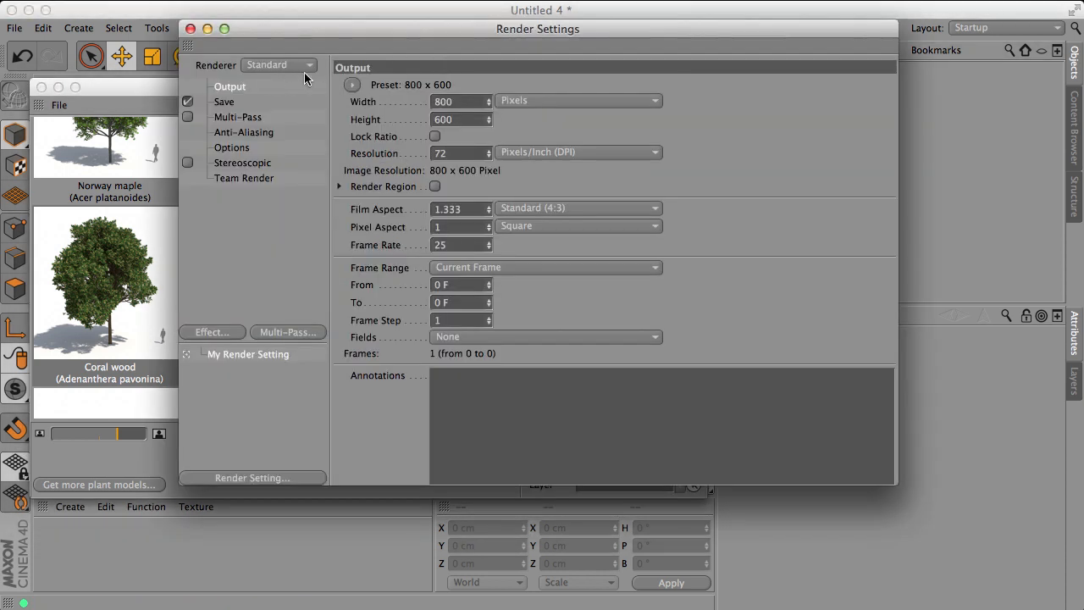
mouse_move(106, 264)
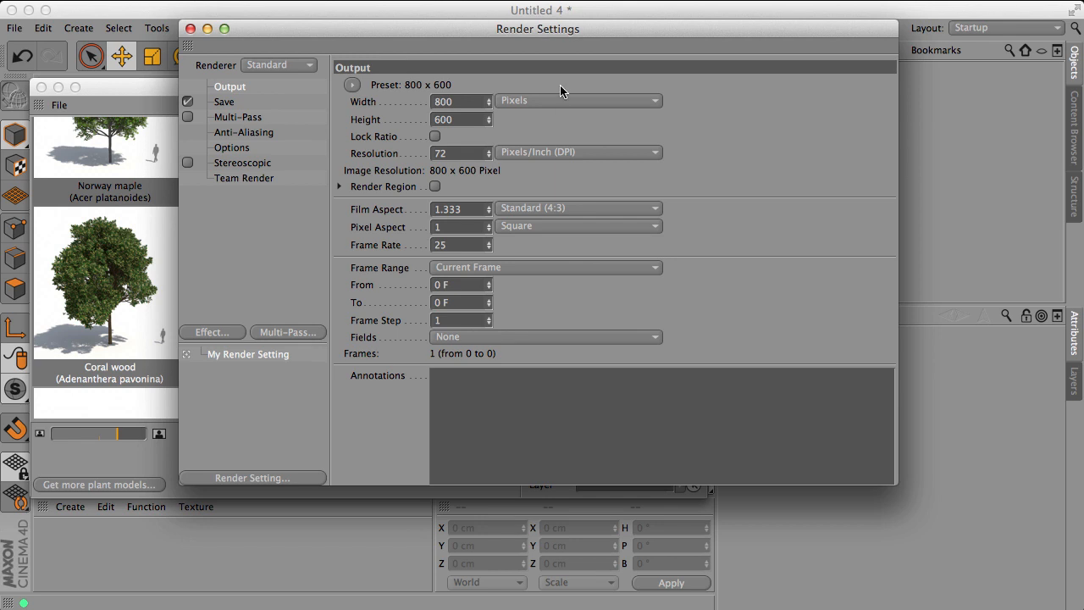
Check the available renderers in the render settings, keep Standard active and close the render settings window
left_click(294, 66)
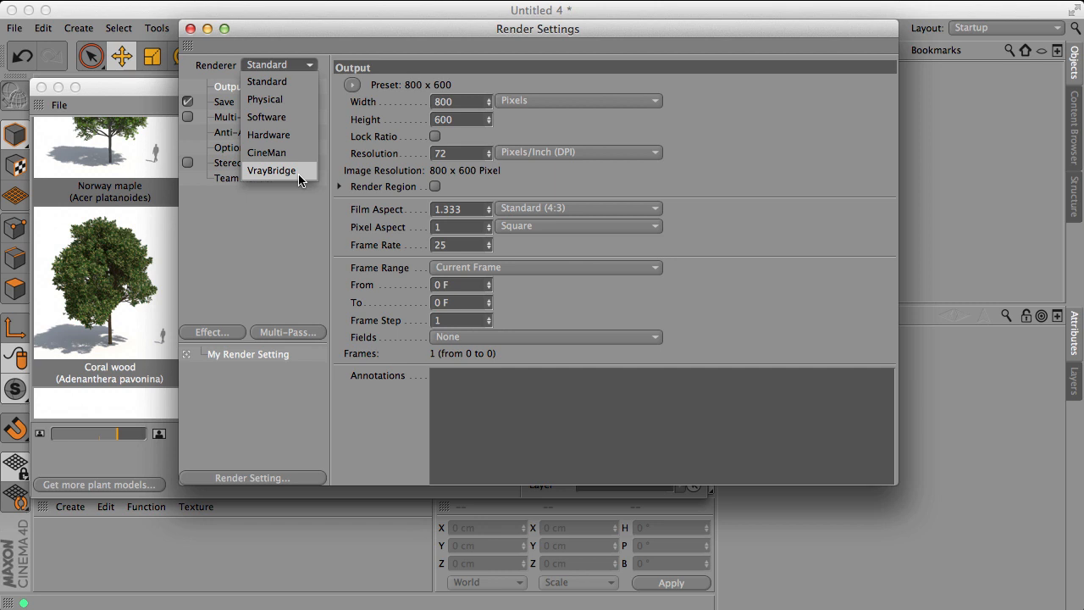
left_click(316, 65)
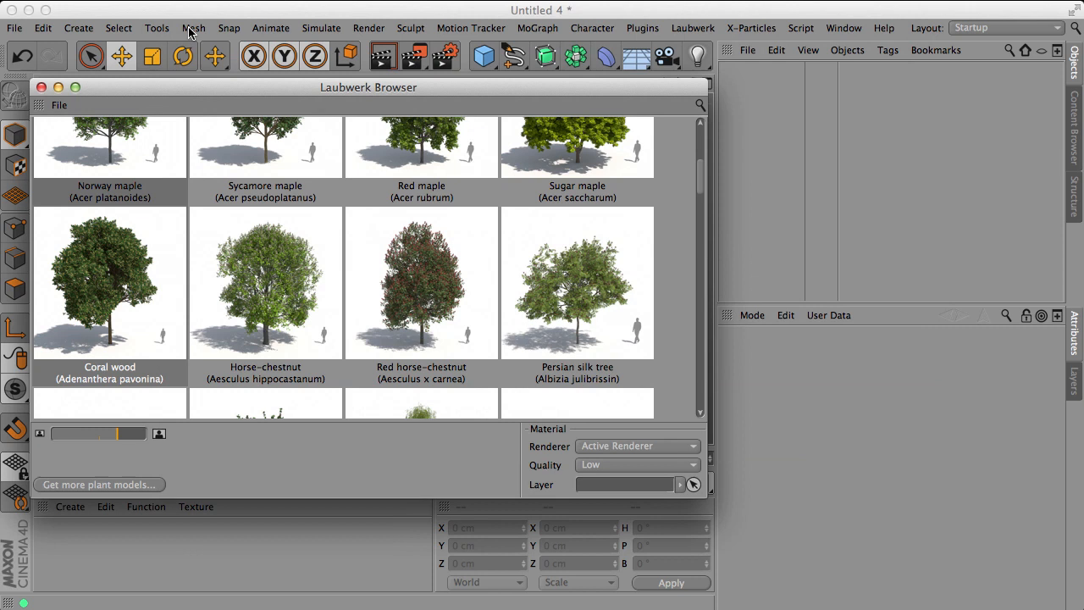
left_click(190, 29)
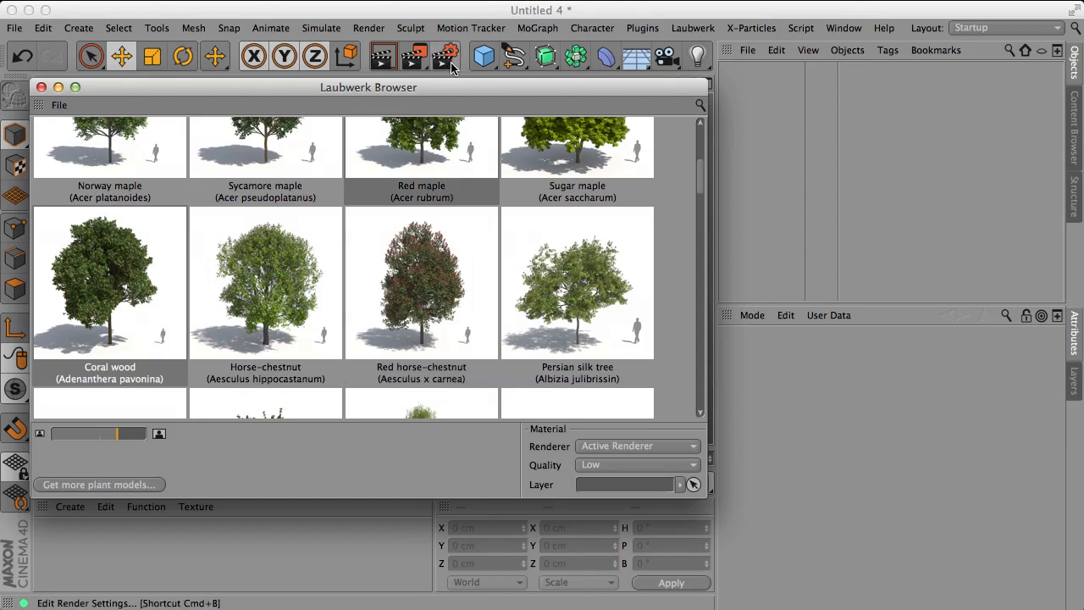
Examine the material renderer and quality choices in the Laubwerk Browser without changing them
mouse_move(488, 270)
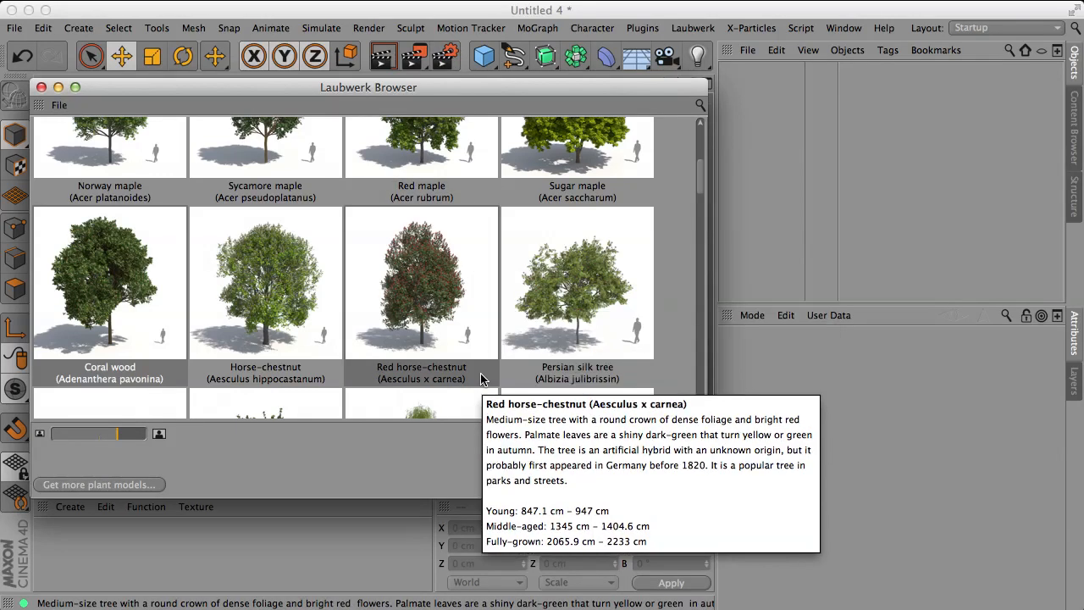
left_click(627, 449)
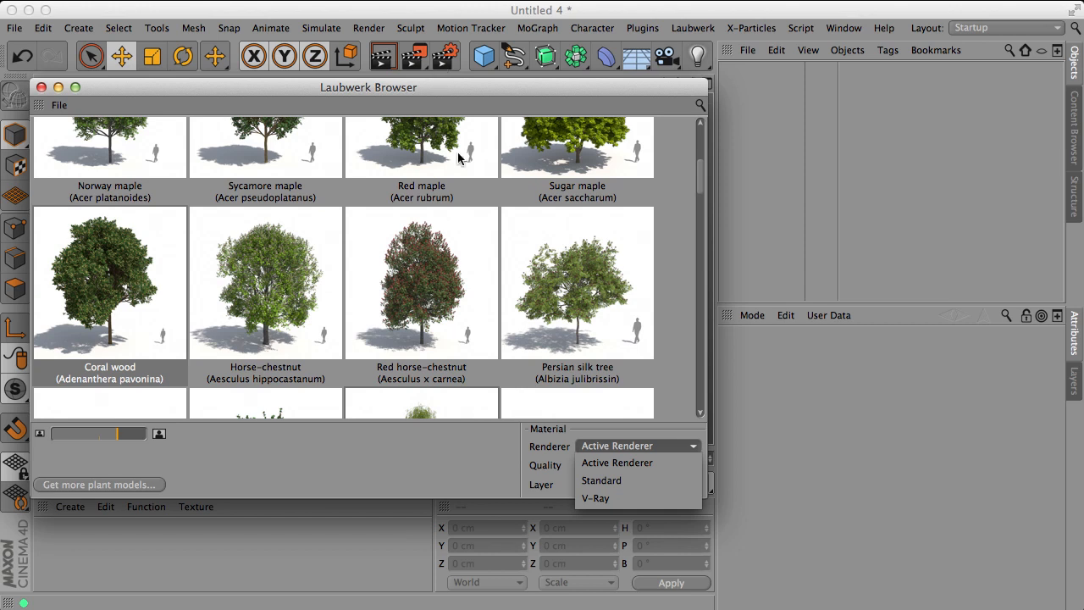
left_click(420, 460)
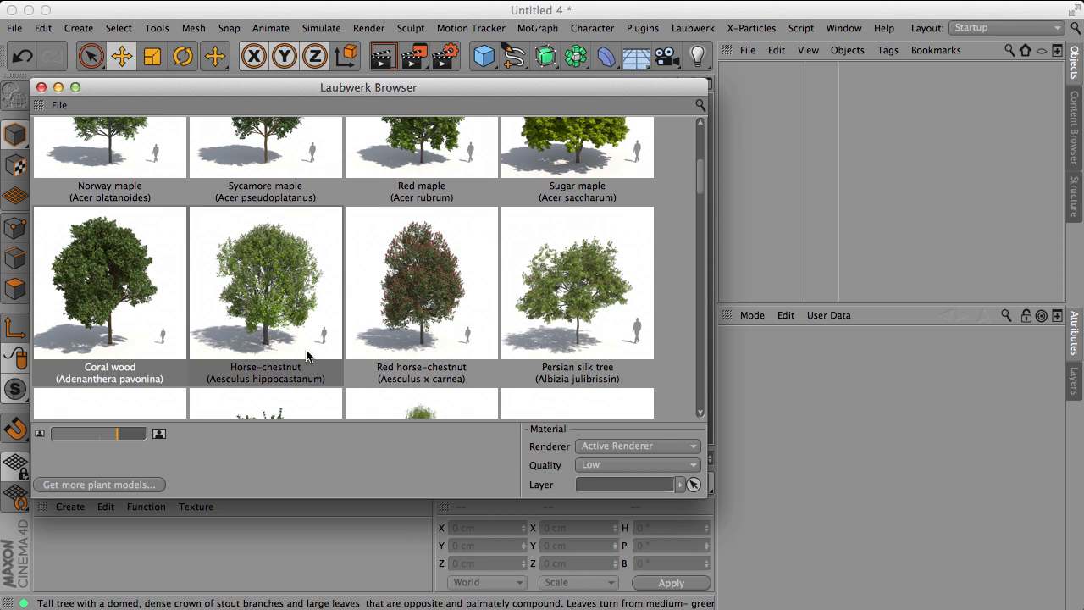
left_click(636, 466)
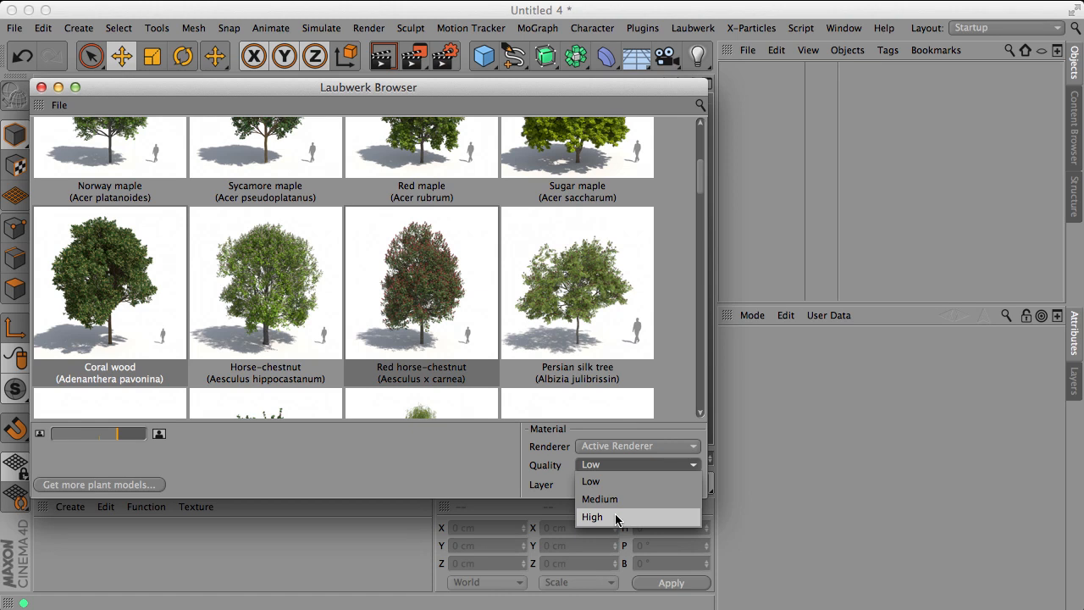
left_click(386, 446)
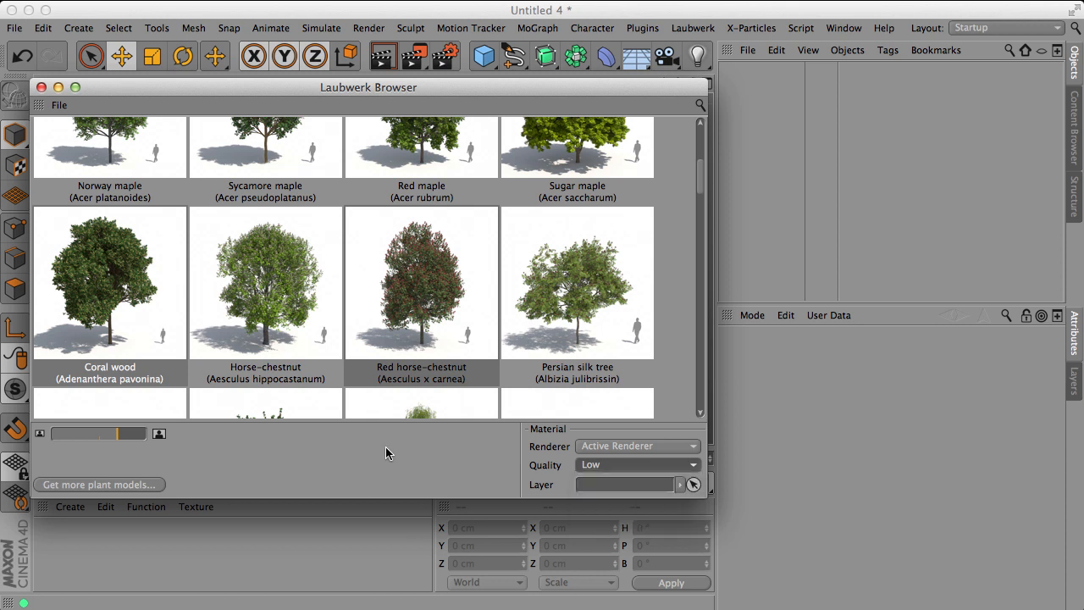
Move the Laubwerk Browser window higher and check the material layer options
left_click_drag(613, 88, 615, 47)
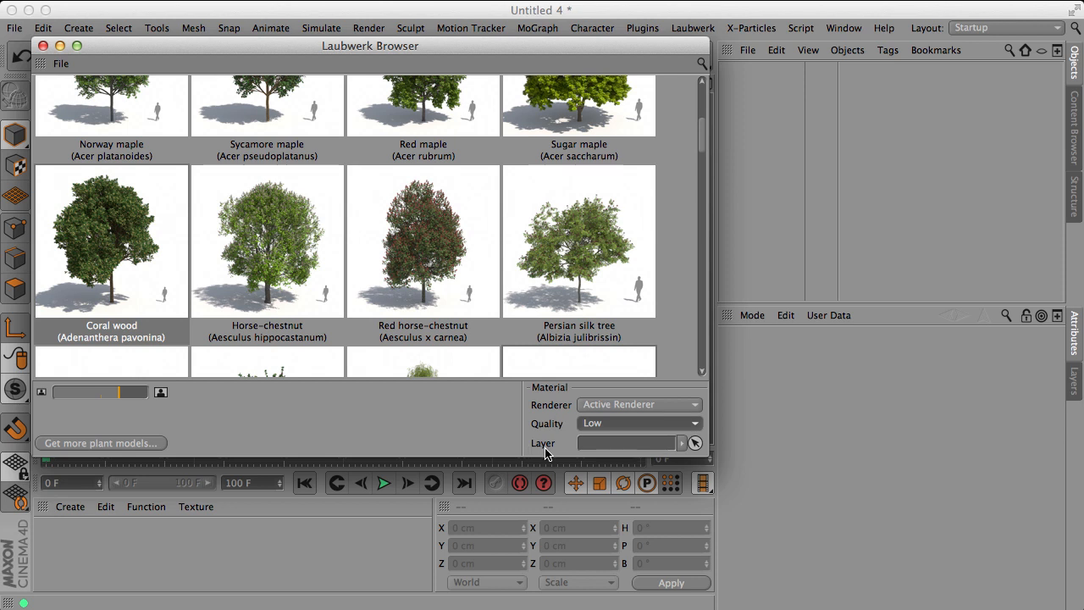
left_click(681, 442)
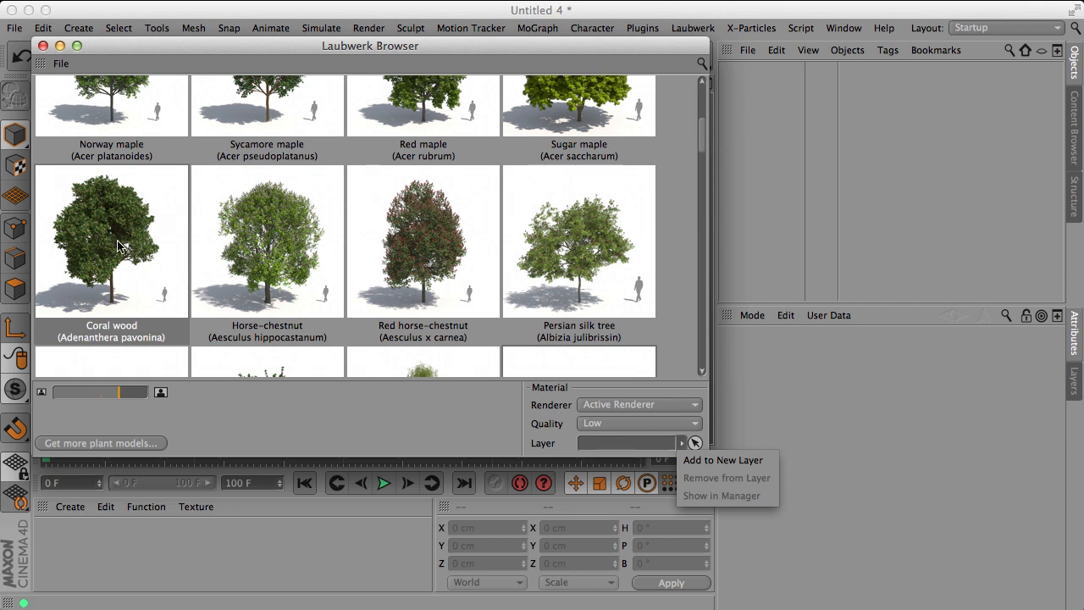
left_click(387, 413)
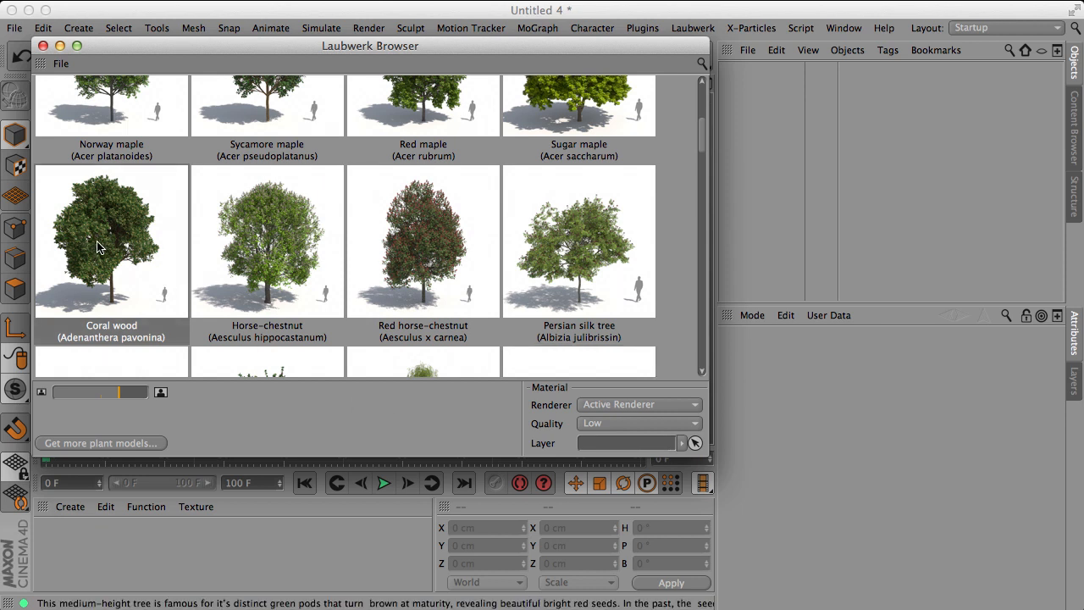
Set the material quality to Medium and add the Coral wood tree to the scene
mouse_move(106, 238)
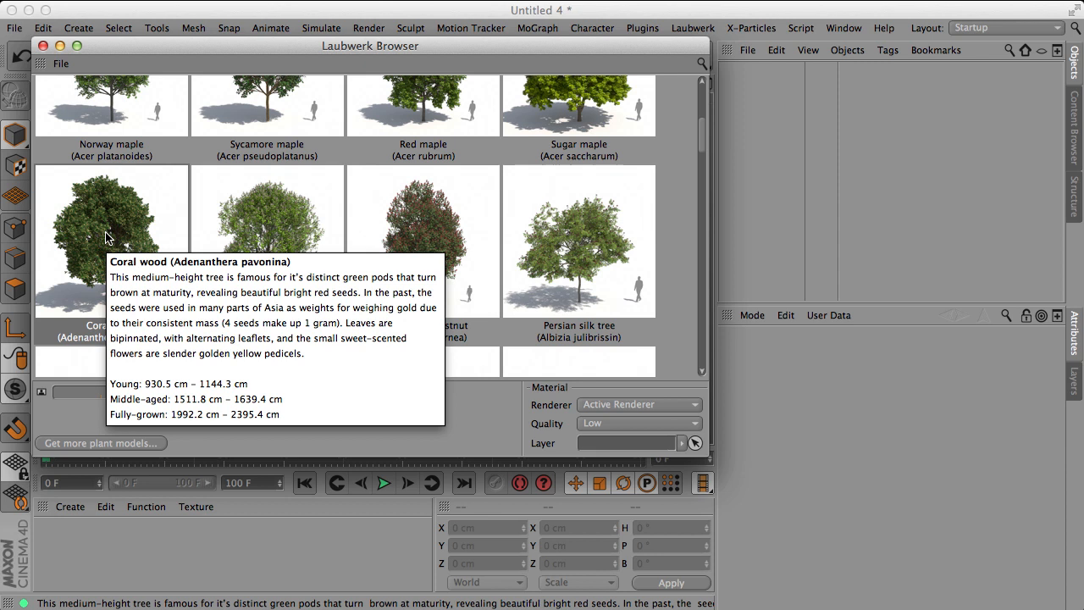
left_click(633, 423)
left_click(648, 456)
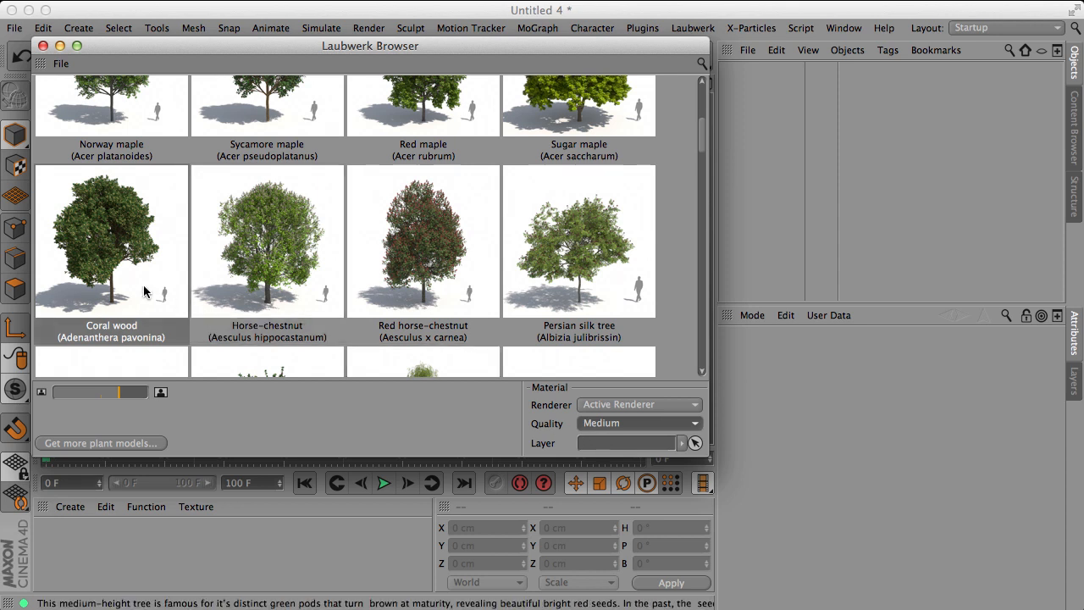
double_click(116, 243)
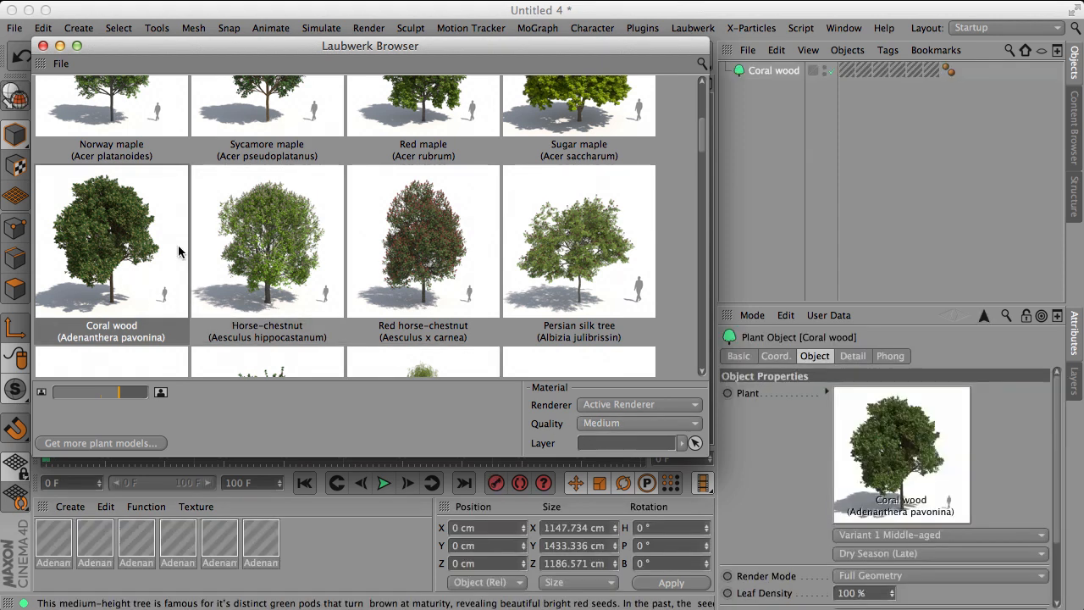
mouse_move(248, 270)
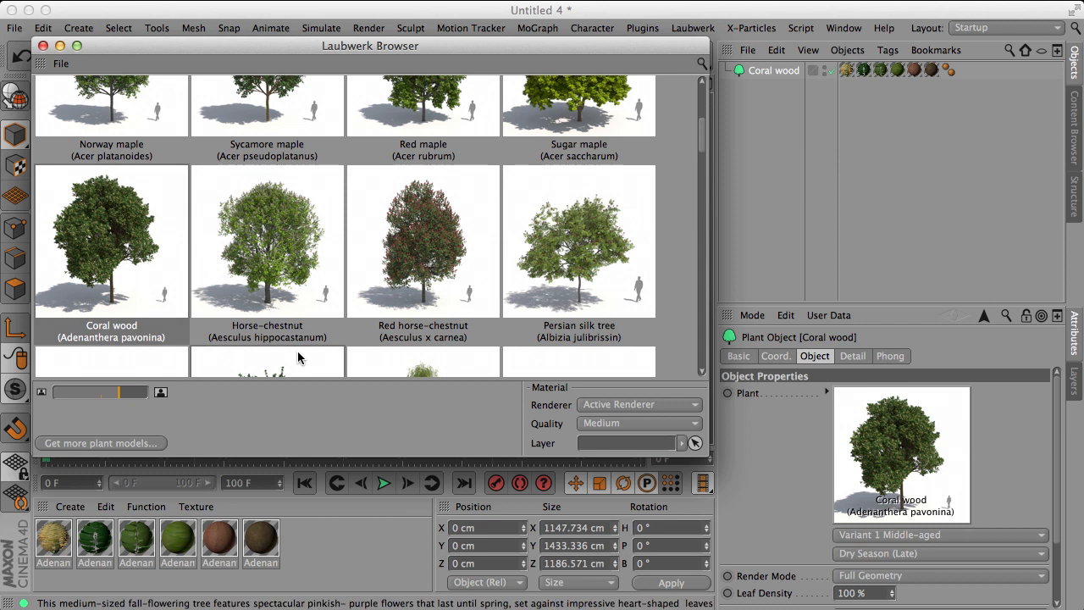
Close the Laubwerk Browser and frame the whole Coral wood tree in the viewport
left_click(42, 47)
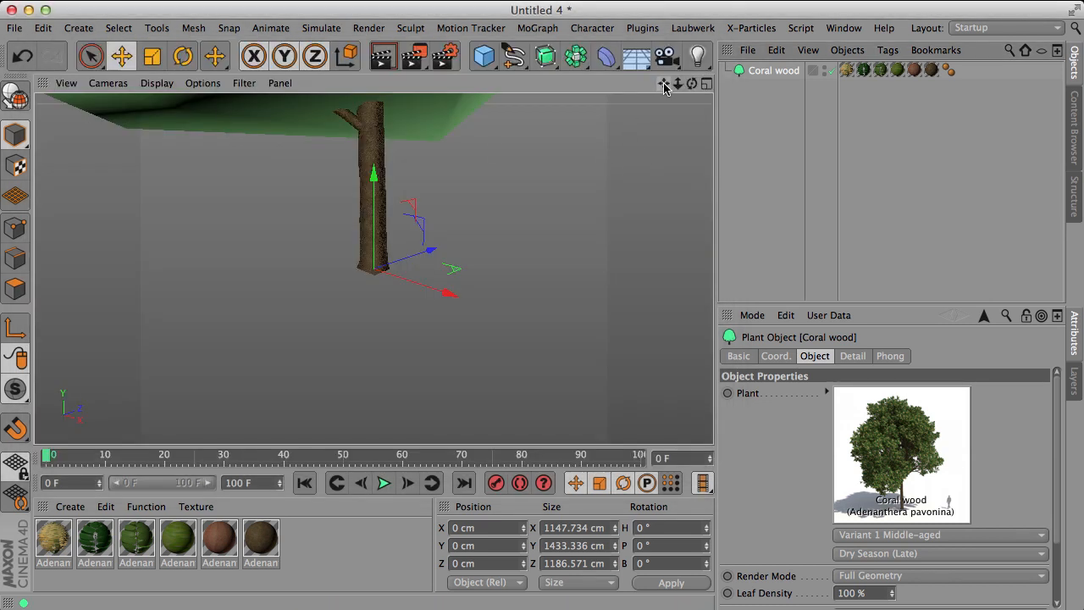
right_click_drag(664, 83, 596, 83)
left_click_drag(664, 83, 620, 191)
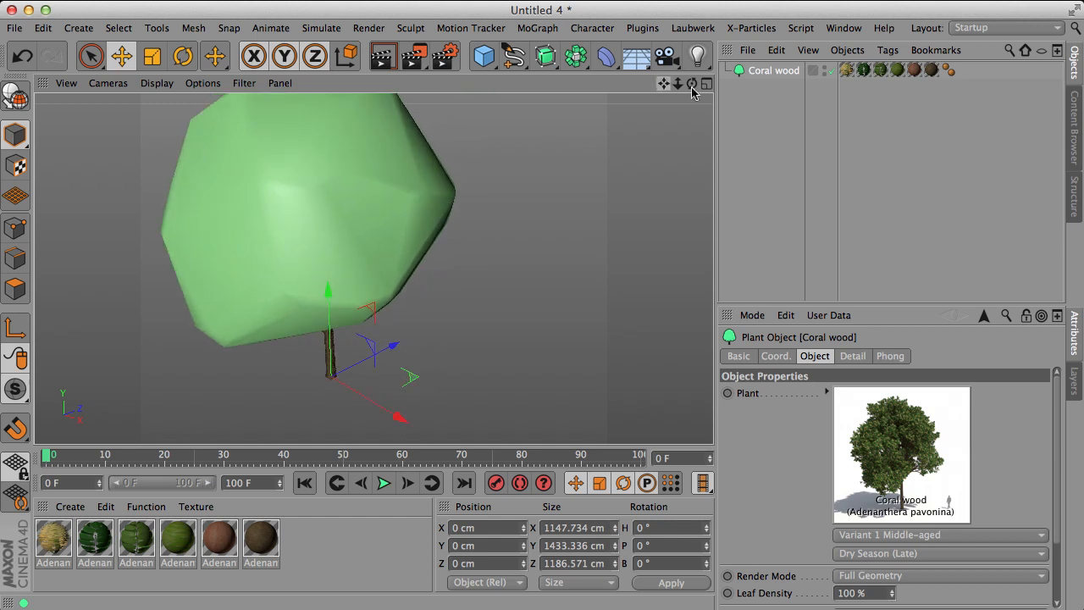
left_click_drag(692, 83, 666, 78)
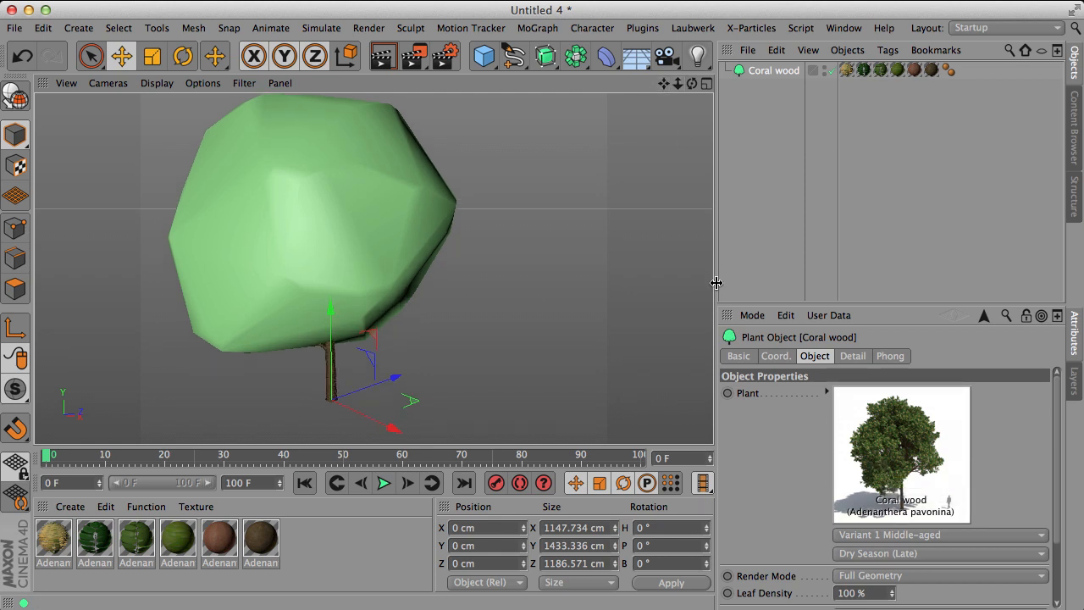
left_click_drag(692, 84, 686, 87)
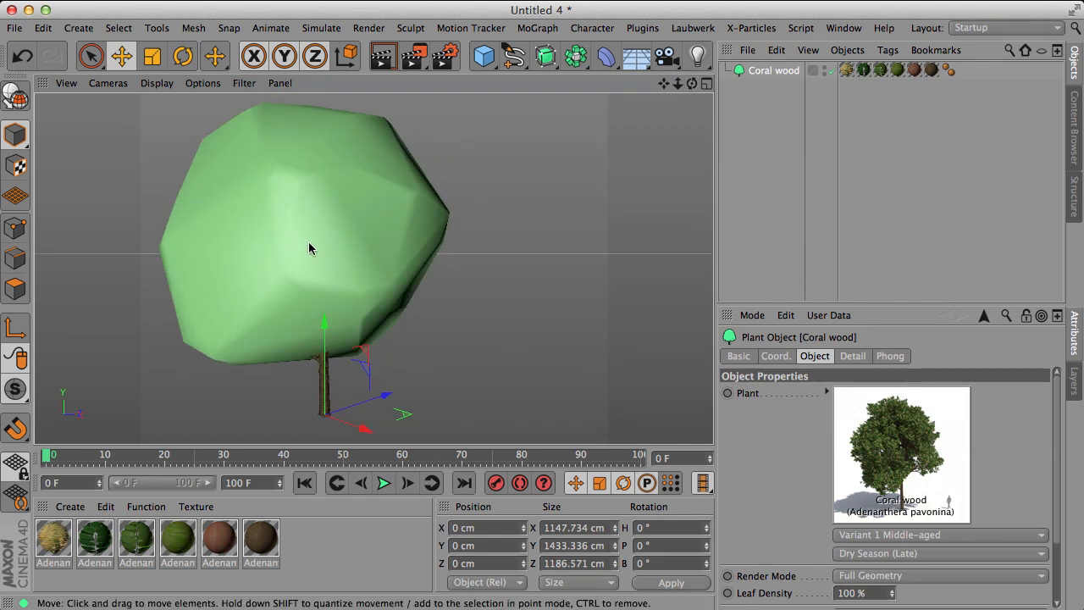
left_click_drag(691, 84, 660, 97)
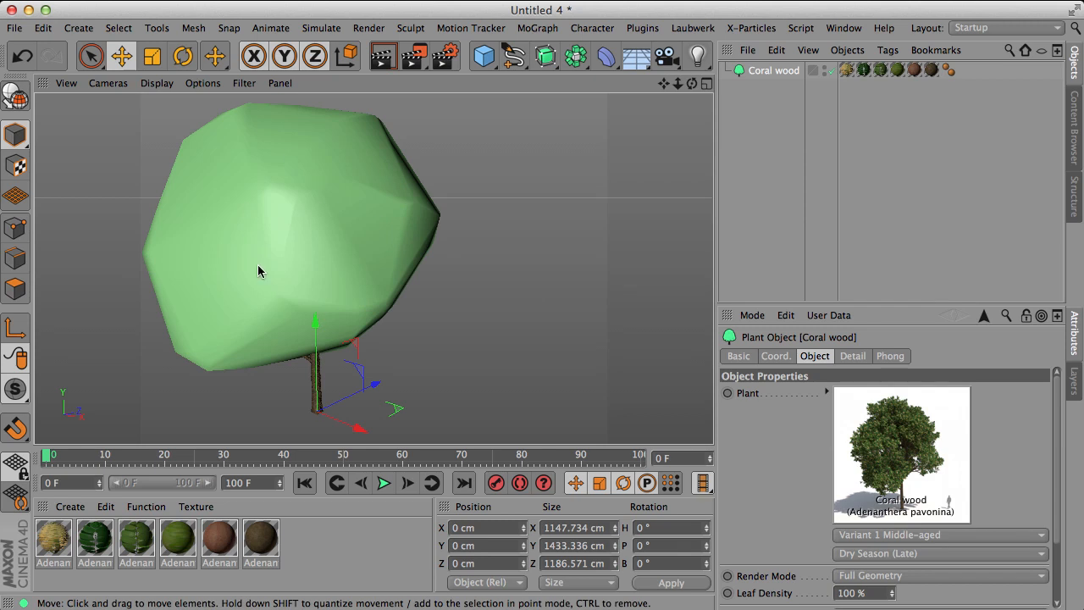
mouse_move(692, 84)
left_mouse_down()
mouse_move(702, 78)
mouse_move(681, 88)
mouse_move(699, 88)
left_mouse_up()
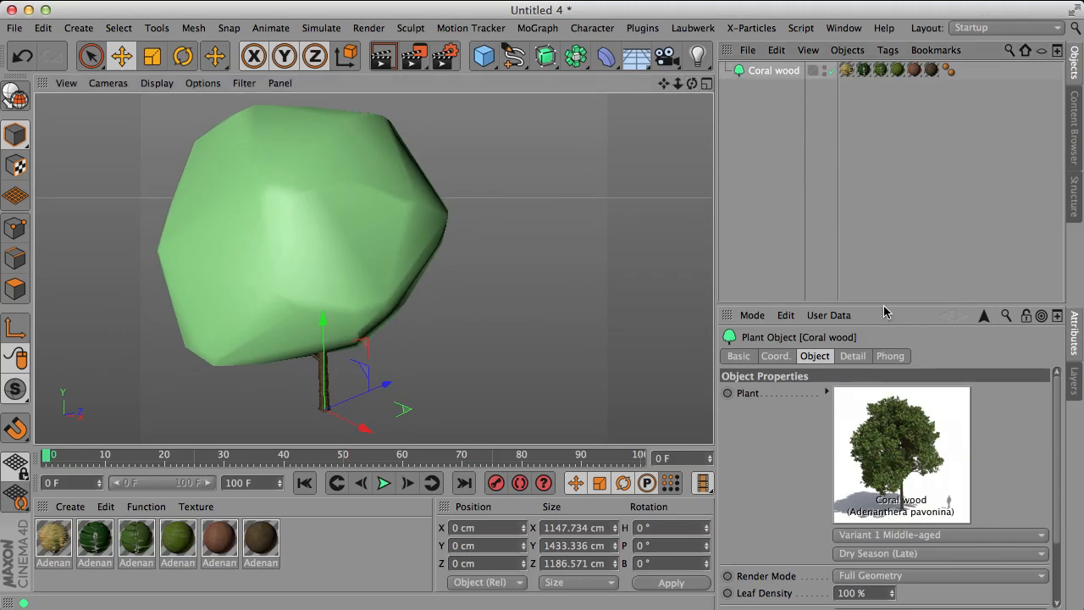
Enlarge the attributes area to show all of the tree's object properties and set its Editor Mode to Skeleton
left_click_drag(883, 304, 889, 160)
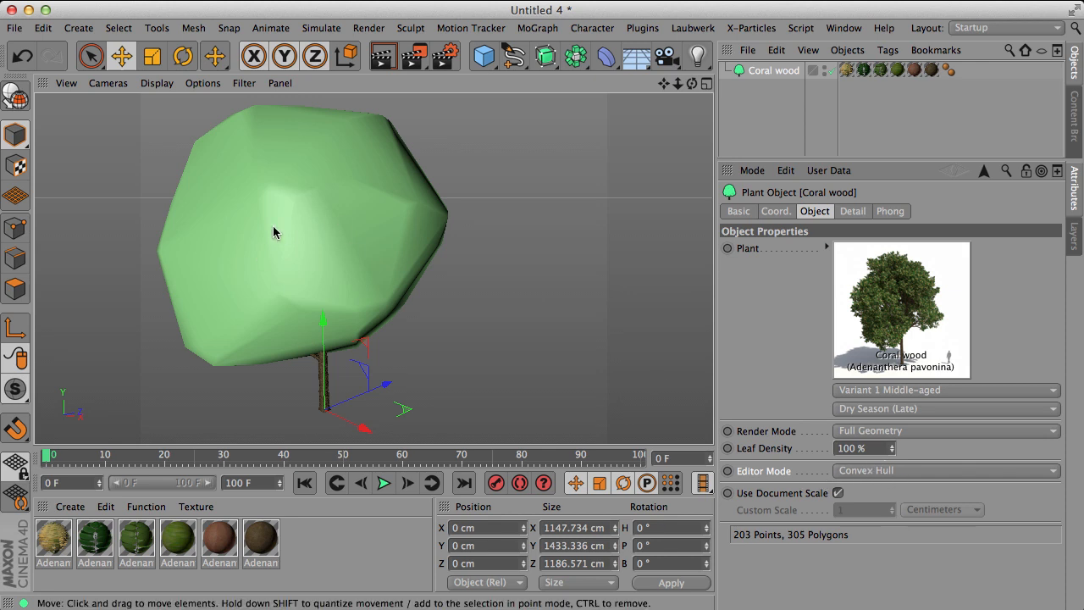
left_click_drag(692, 83, 618, 67)
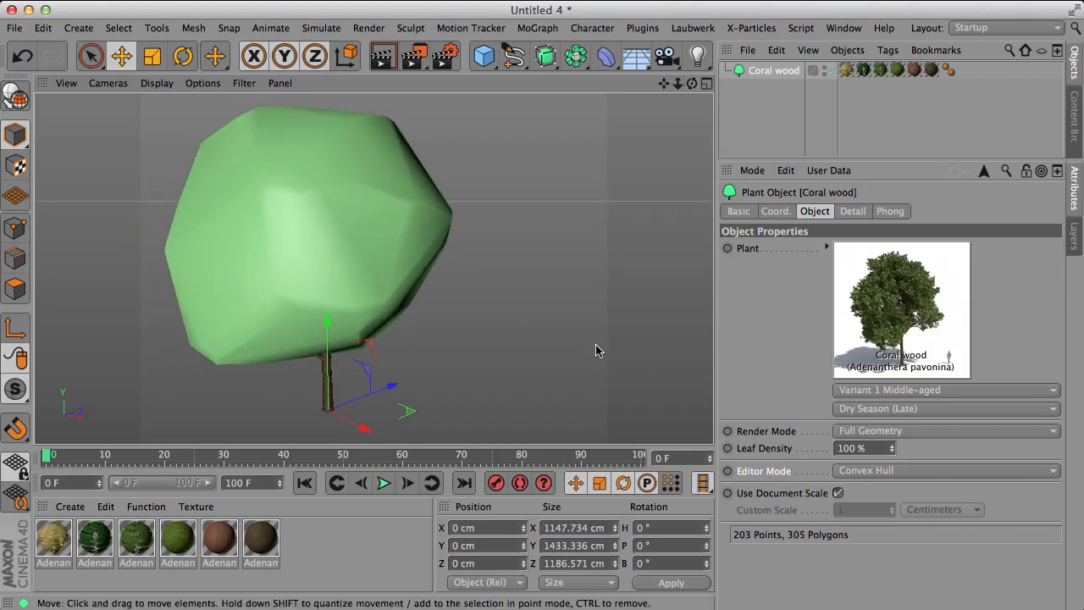
left_click(914, 473)
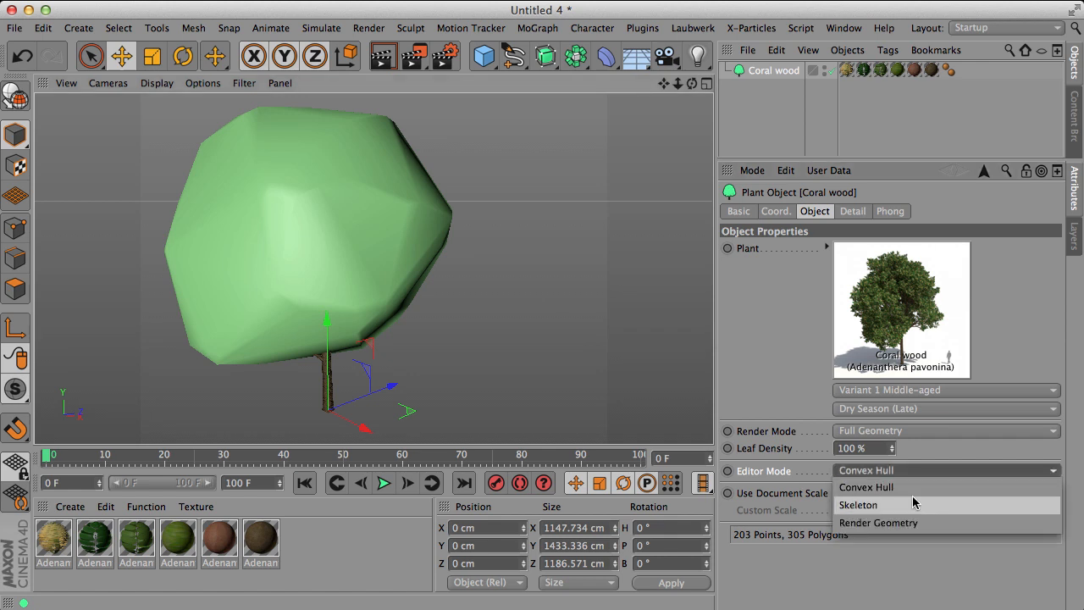
left_click(914, 503)
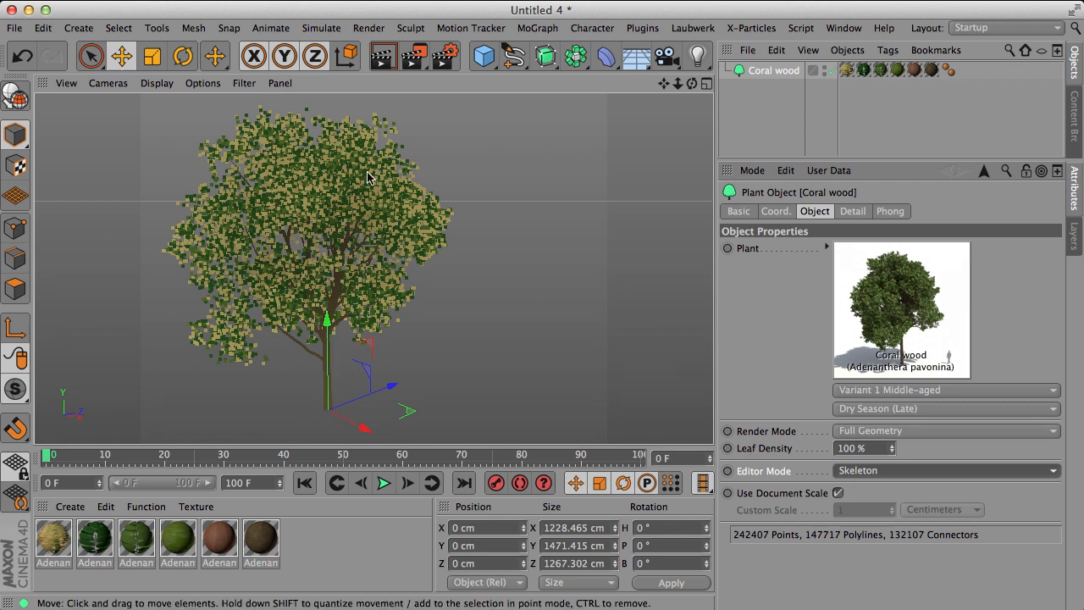
Examine the skeleton display of the Coral wood's branches and leaves up close and from several angles
left_click_drag(691, 83, 559, 339)
left_click_drag(372, 267, 402, 235)
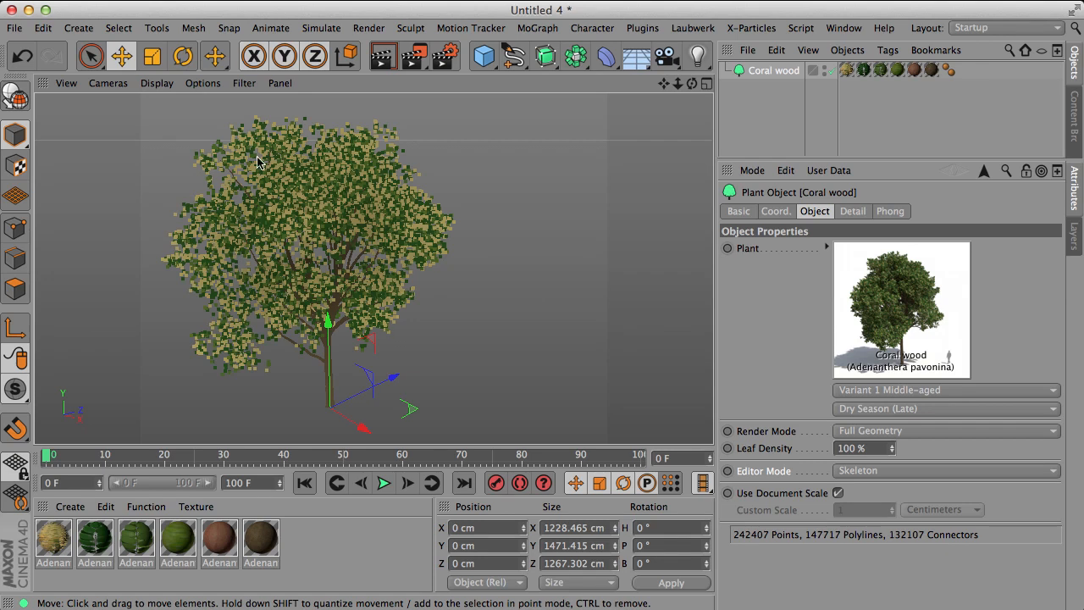
scroll(451, 235, "up", 6)
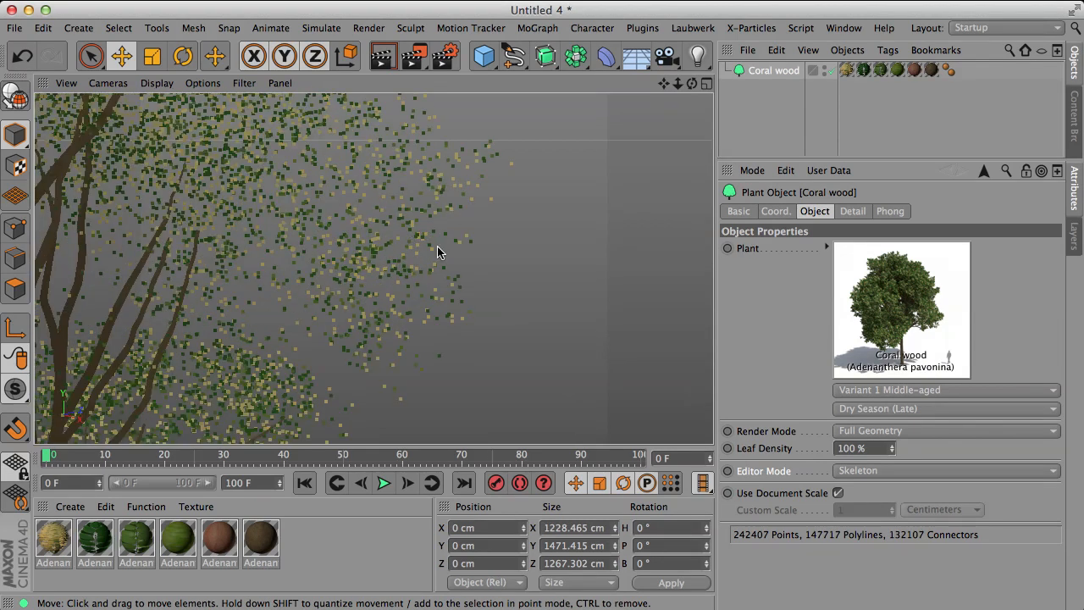
scroll(345, 274, "down", 5)
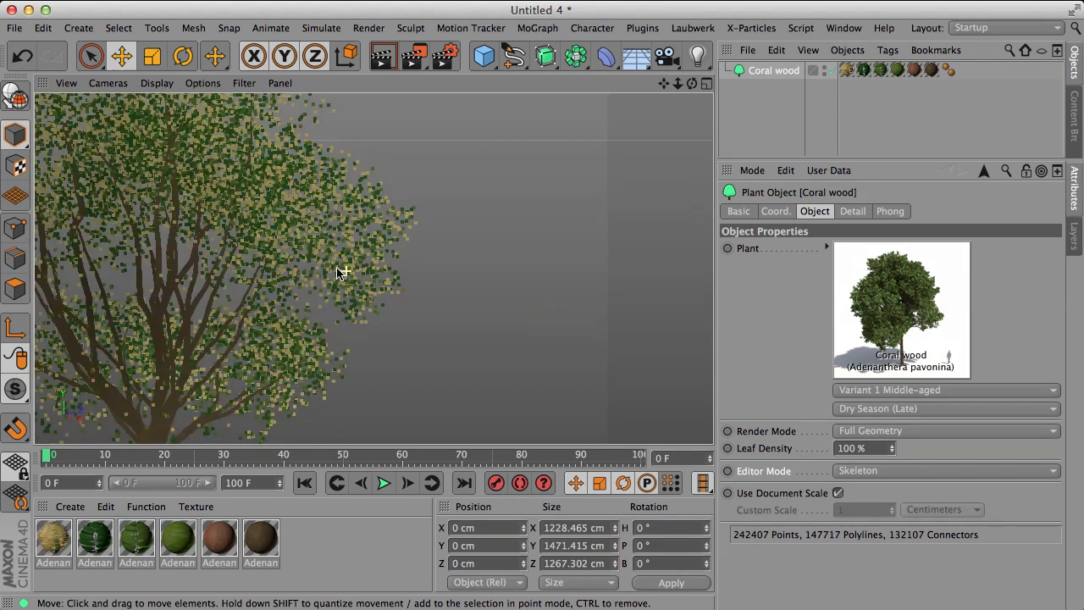
scroll(186, 258, "down", 2)
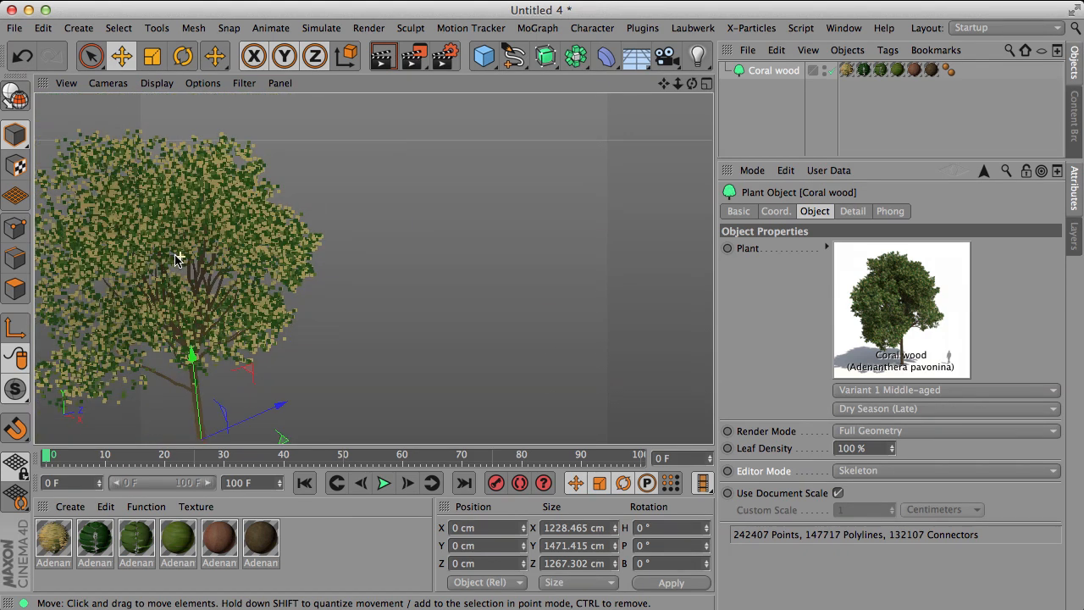
left_click_drag(181, 261, 398, 244, "alt")
middle_click_drag(231, 252, 342, 234, "alt")
right_click_drag(360, 243, 336, 246, "alt")
left_click_drag(380, 268, 317, 254, "alt")
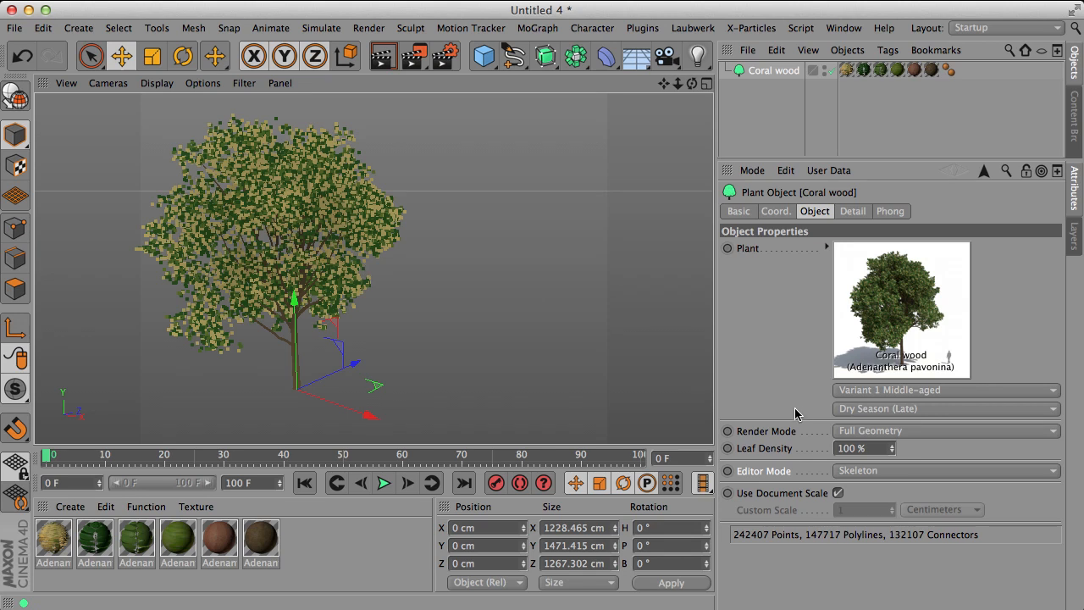
Set the Coral wood's Editor Mode to Render Geometry and inspect its detailed foliage up close and from several angles
left_click(891, 470)
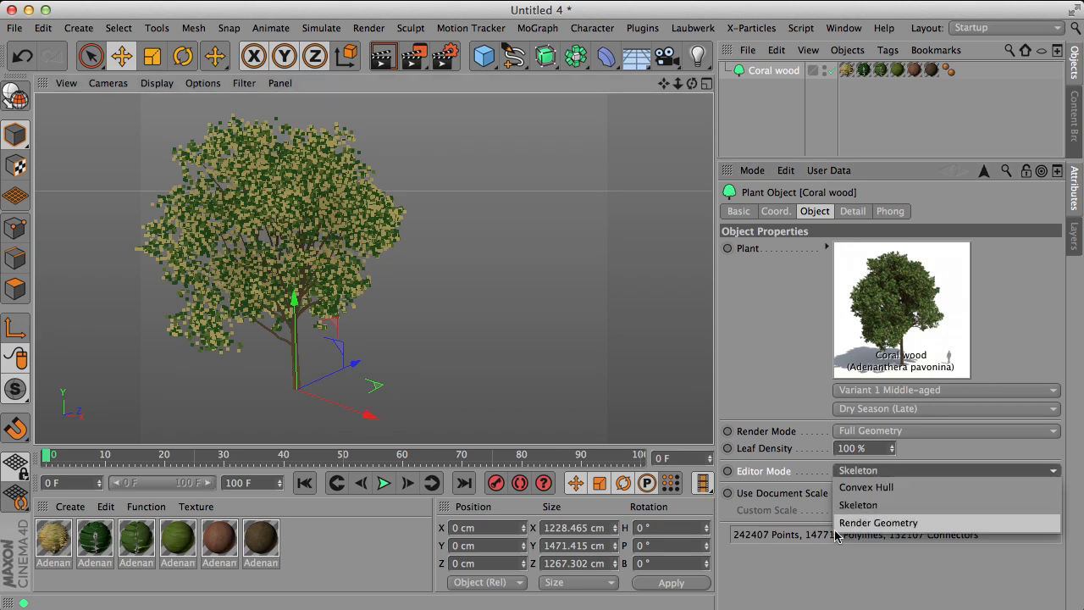
left_click(910, 526)
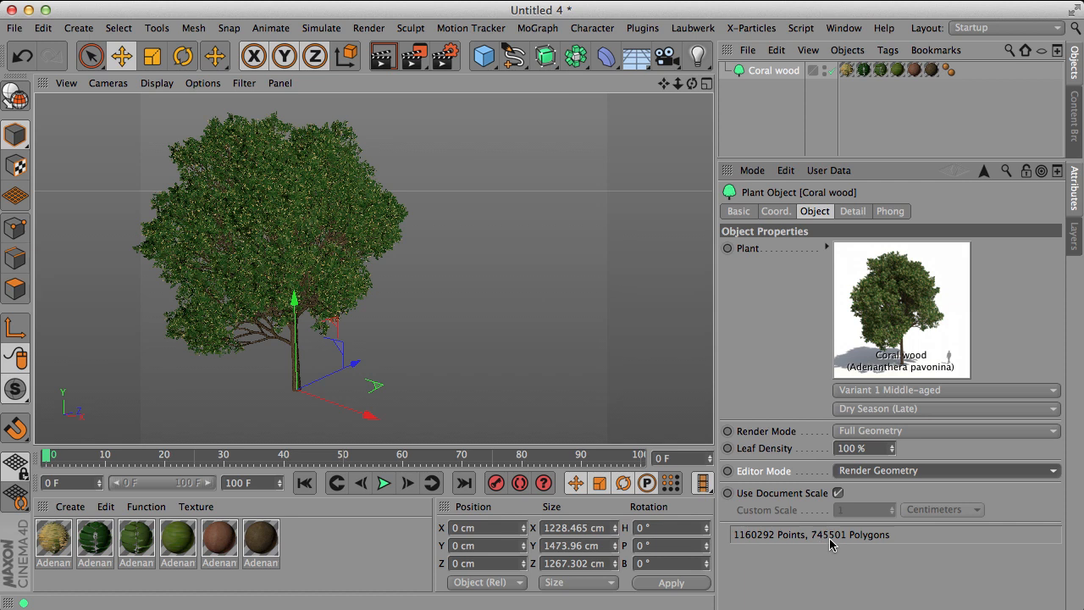
left_click_drag(296, 244, 356, 213, "alt")
right_click_drag(357, 213, 560, 217, "alt")
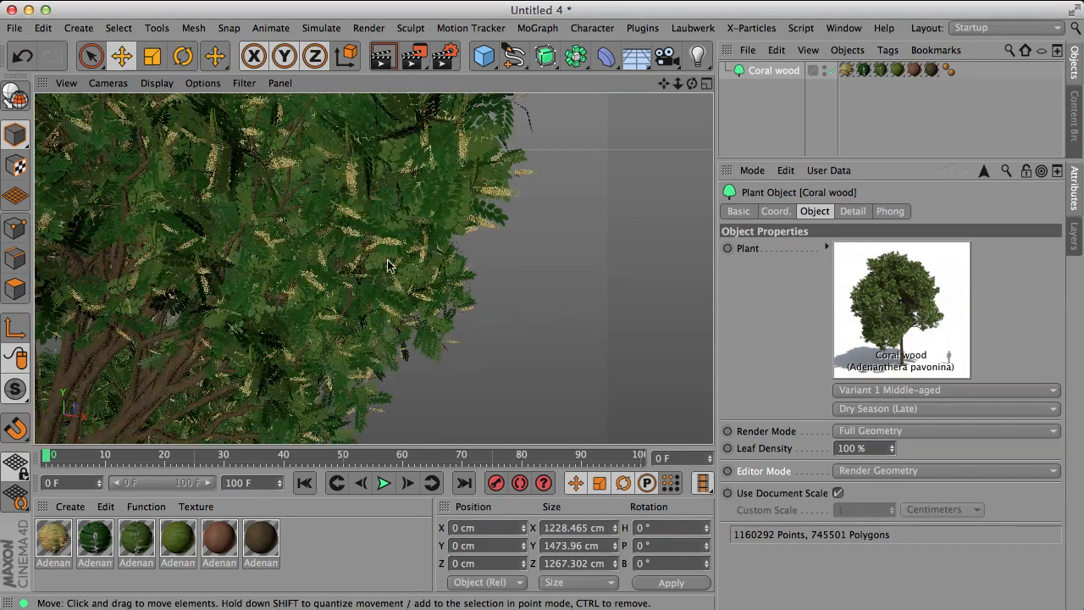
left_click_drag(374, 268, 158, 342, "alt")
right_click_drag(162, 327, 218, 326, "alt")
left_click_drag(534, 308, 442, 320, "alt")
right_click_drag(443, 320, 332, 339, "alt")
middle_click_drag(402, 273, 364, 266, "alt")
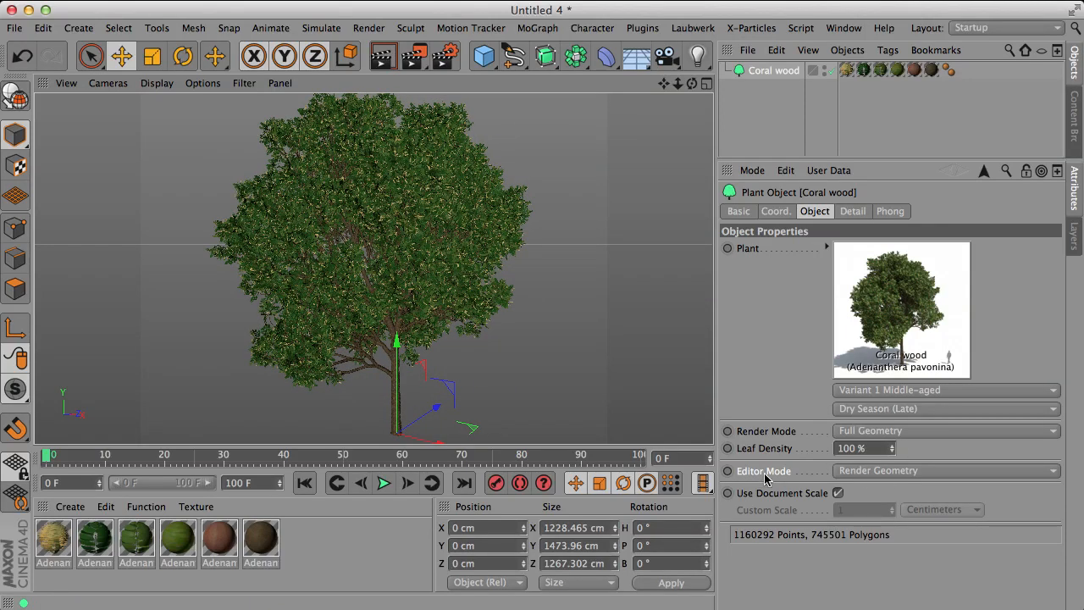
left_click(754, 435)
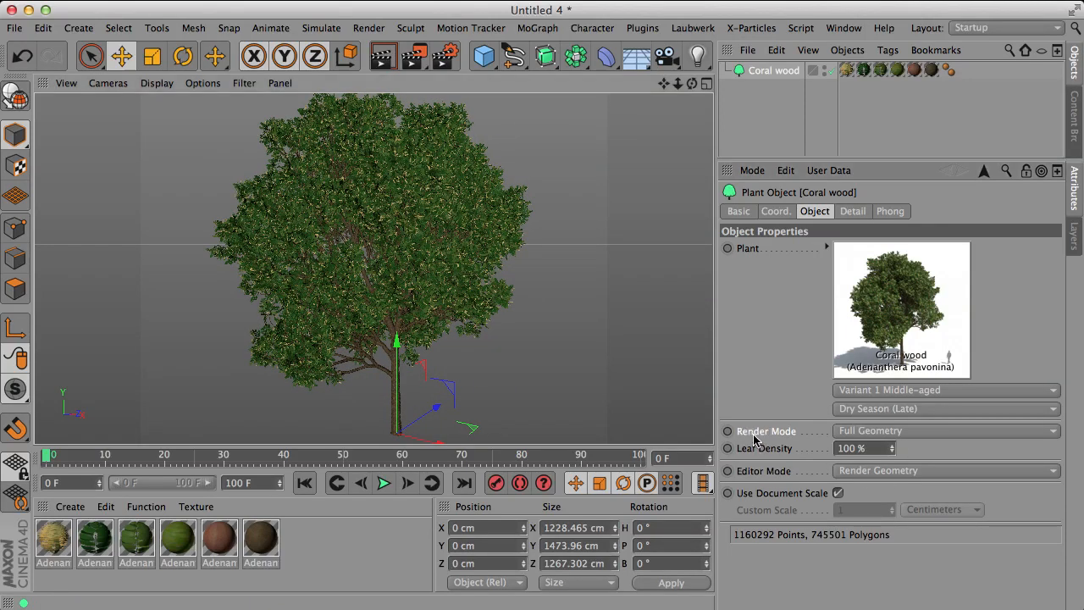
Set the Coral wood's Editor Mode to Skeleton, inspect it from several angles, and render the tree in the viewport
left_click(886, 472)
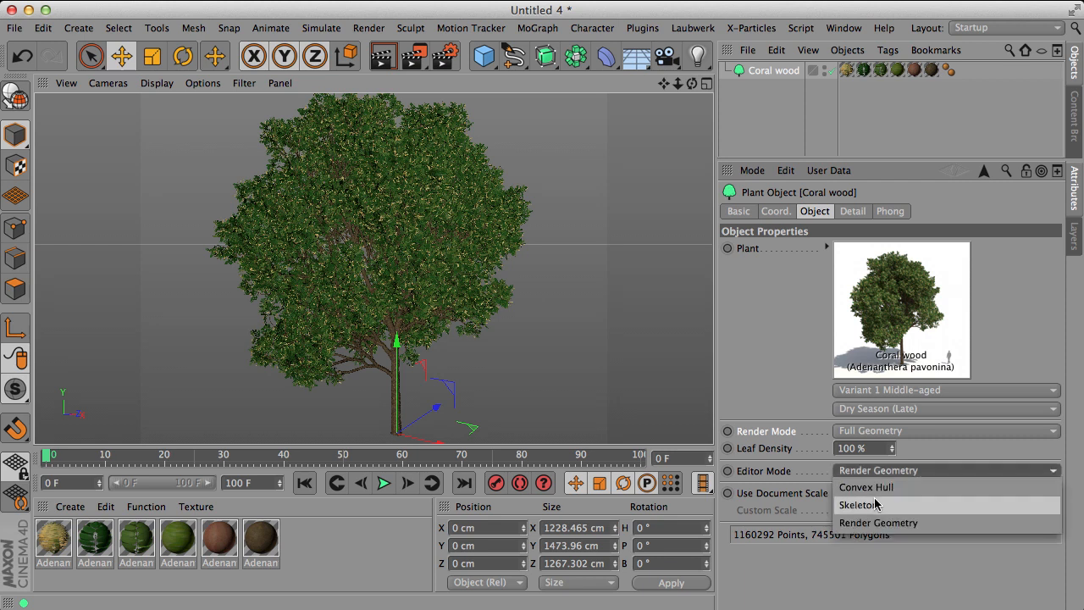
left_click(881, 504)
left_click_drag(414, 247, 380, 249, "alt")
right_click_drag(321, 275, 349, 282, "alt")
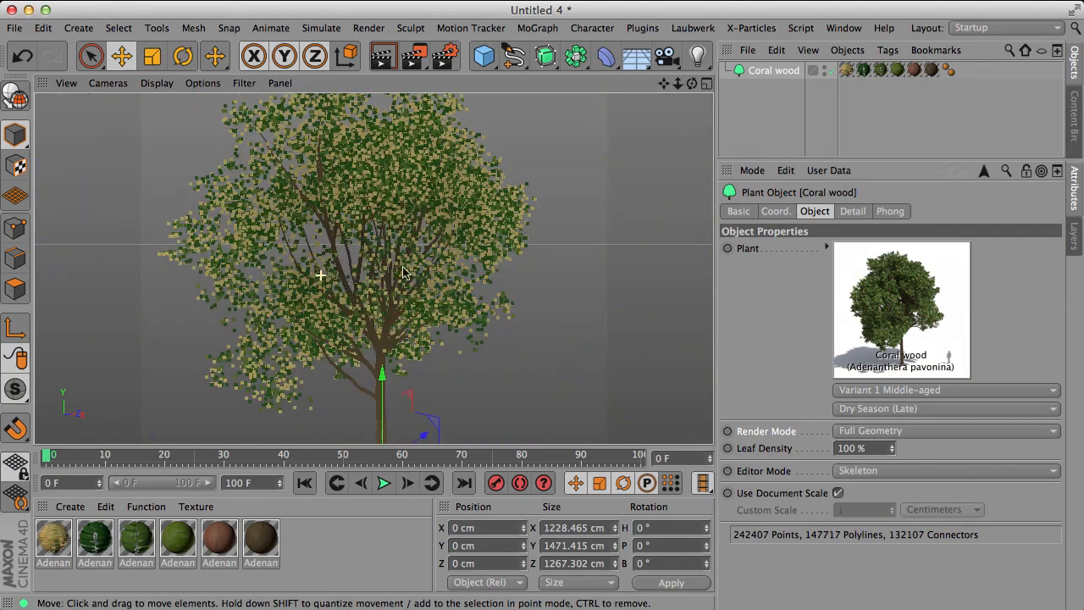
left_click_drag(460, 252, 494, 274, "alt")
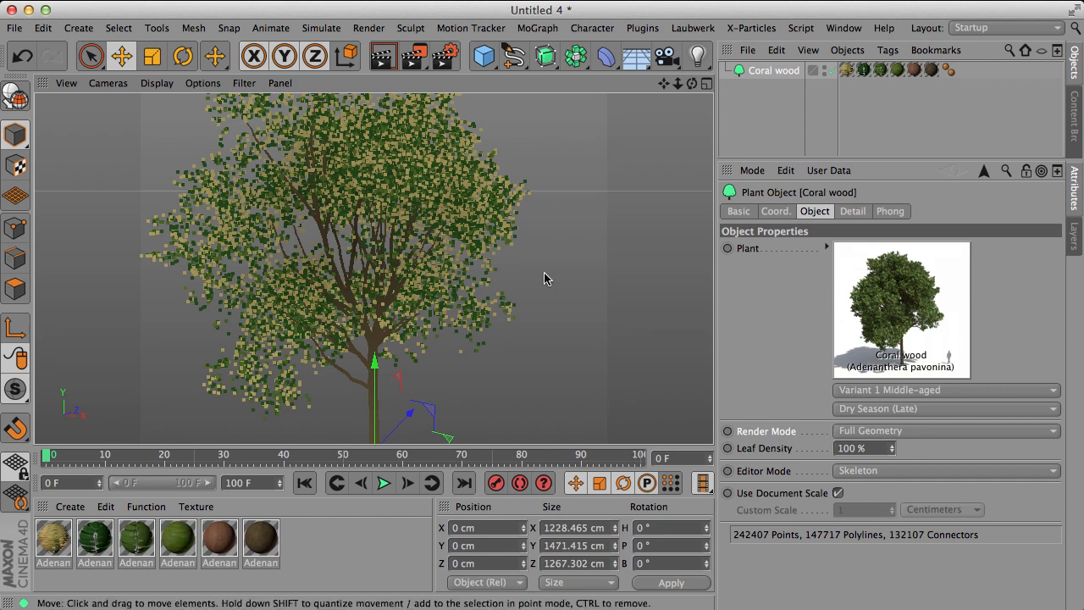
mouse_move(416, 246)
left_mouse_down("alt")
mouse_move(389, 248)
mouse_move(401, 240)
left_mouse_up("alt")
left_click(382, 56)
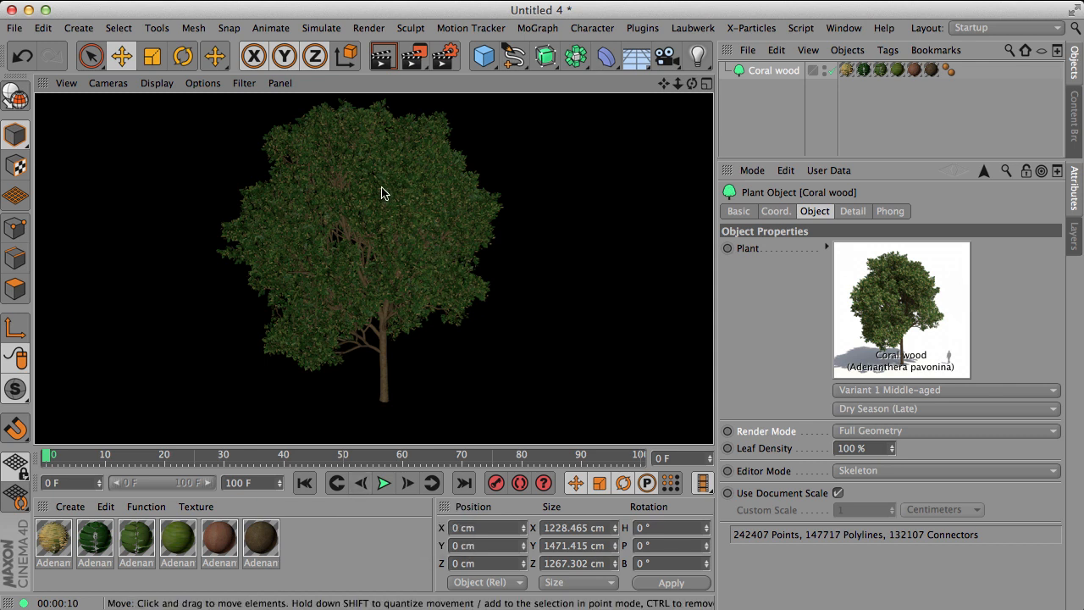
left_click(380, 314)
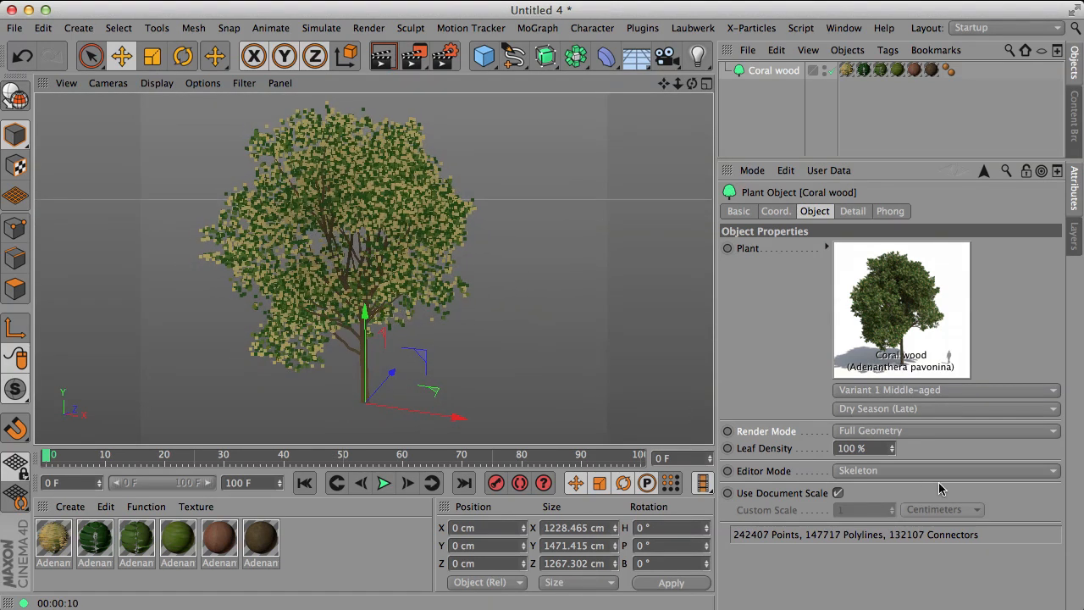
Set the Coral wood's Render Mode to Convex Hull and inspect the simplified shape
left_click(875, 435)
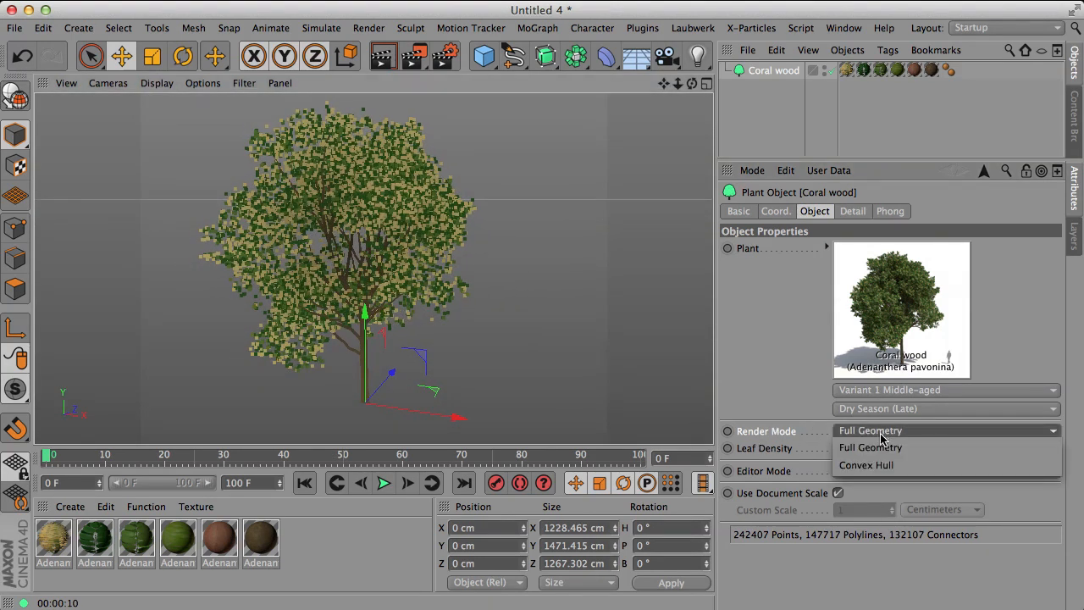
left_click(851, 463)
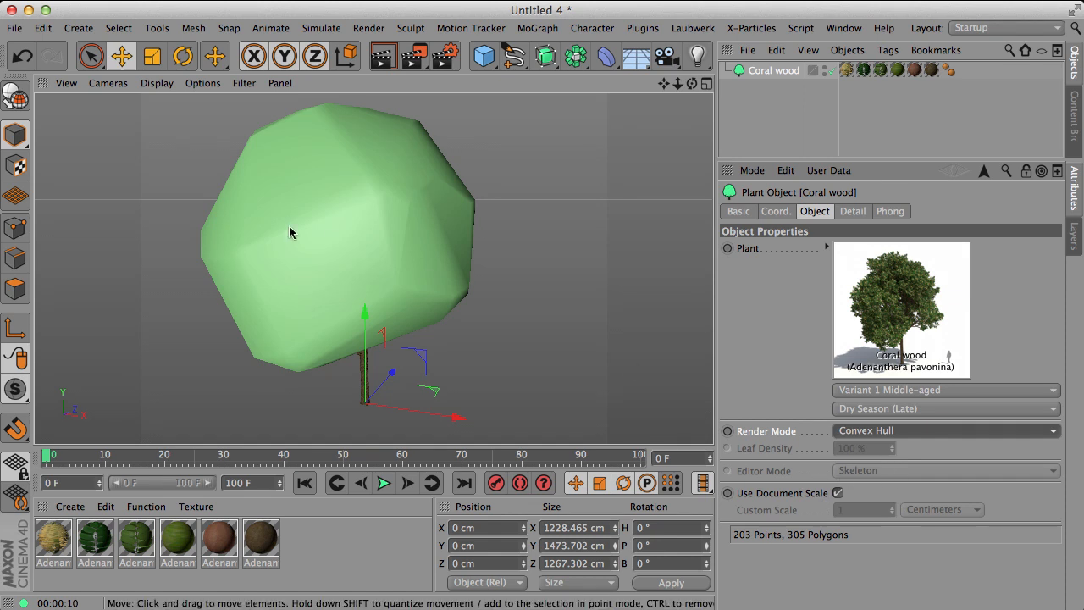
left_click_drag(353, 279, 329, 283, "alt")
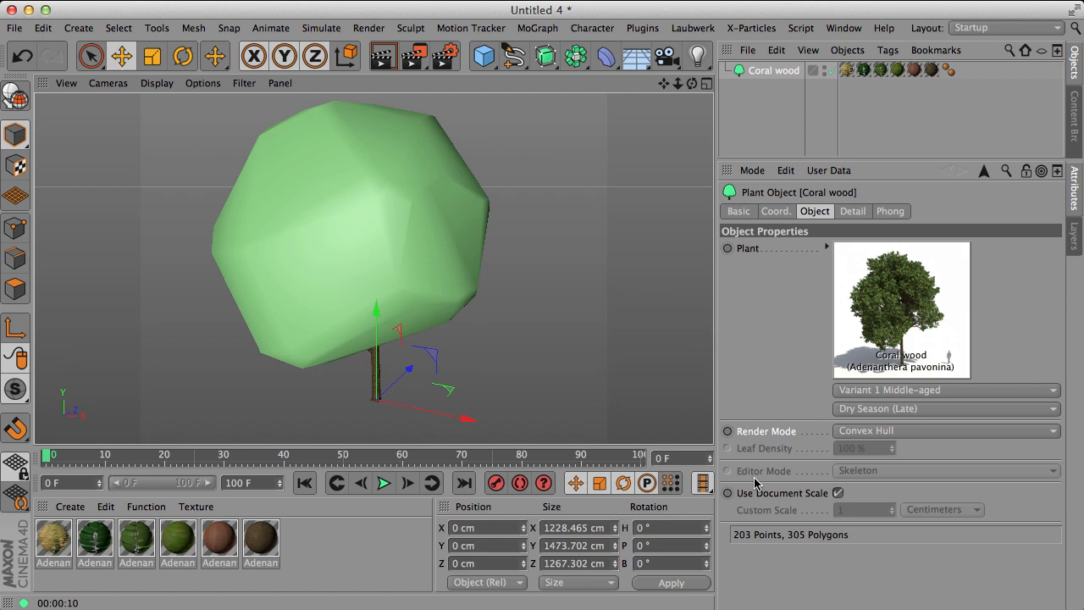
middle_click_drag(358, 266, 313, 274, "alt")
left_click_drag(411, 301, 297, 268, "alt")
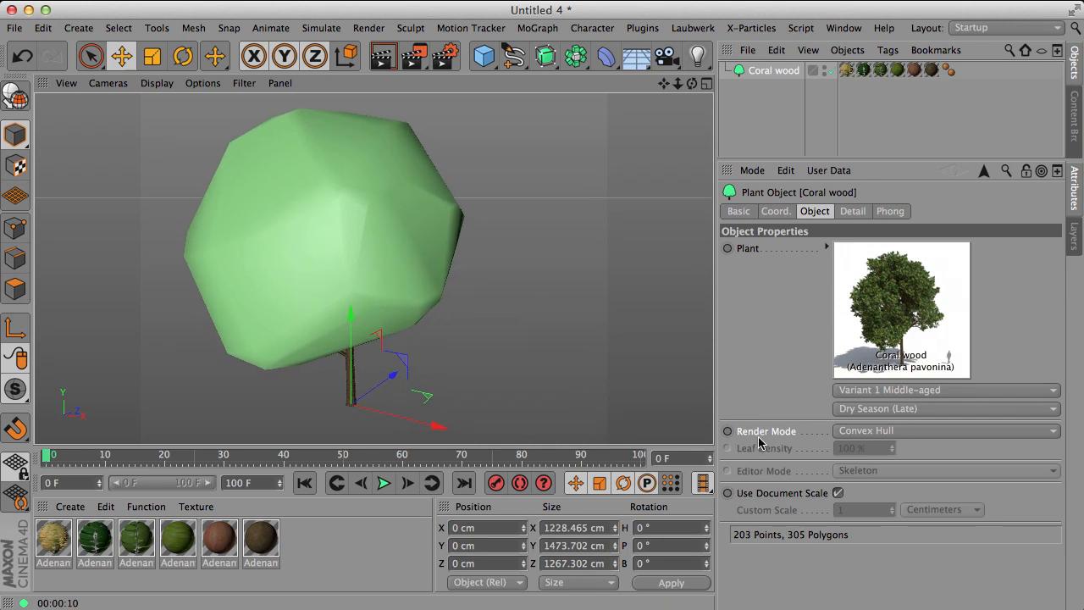
Set the Coral wood's Render Mode to Full Geometry and view the tree from another angle
left_click(877, 430)
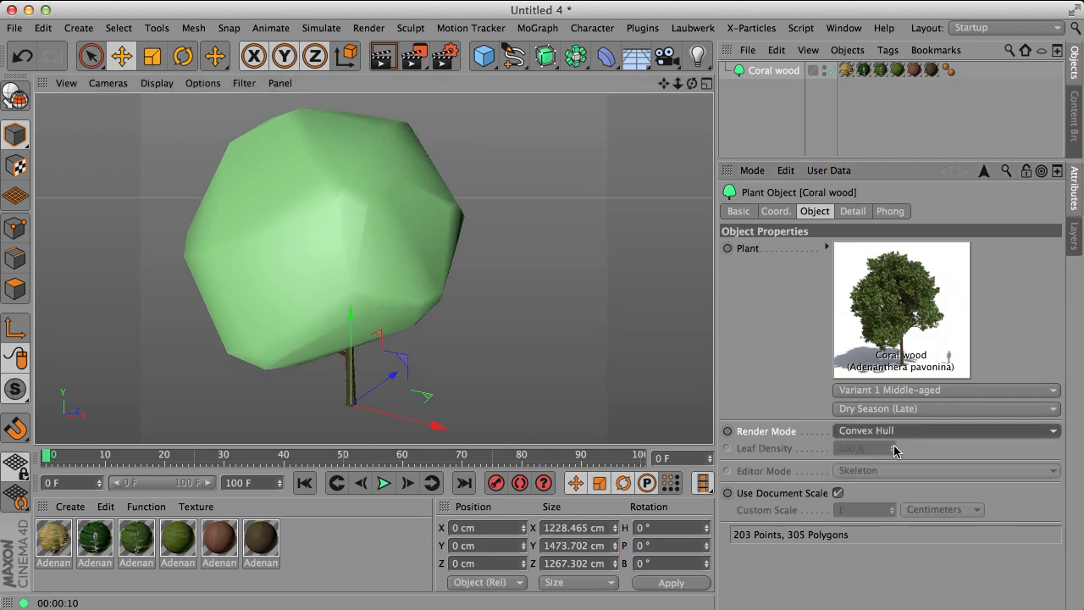
left_click(883, 445)
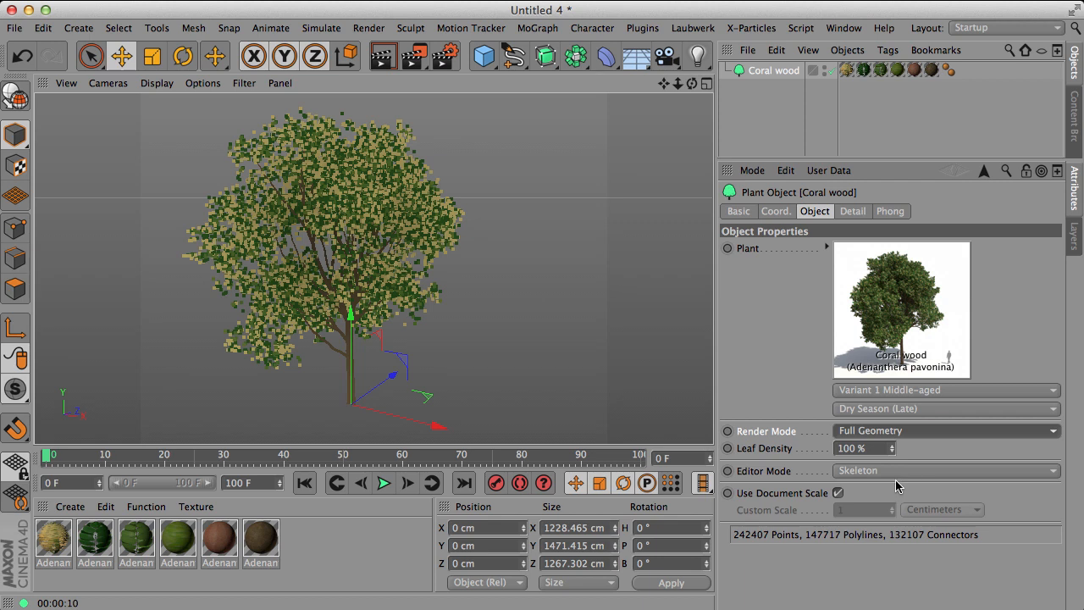
left_click_drag(364, 269, 332, 273, "alt")
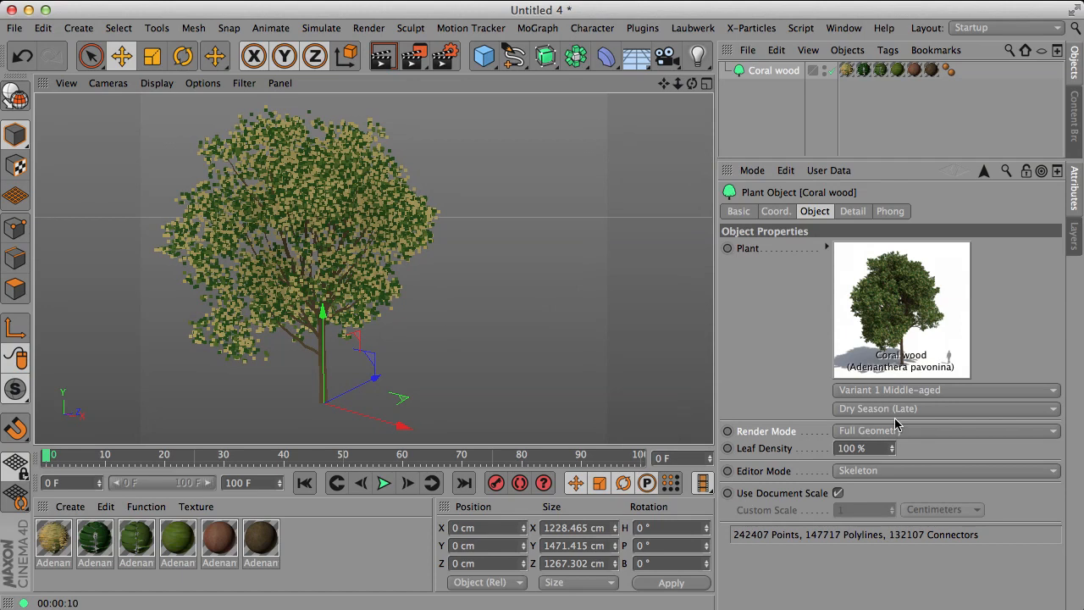
Try the Variant 1 Fully-grown and Variant 1 Young models for the Coral wood
left_click(989, 390)
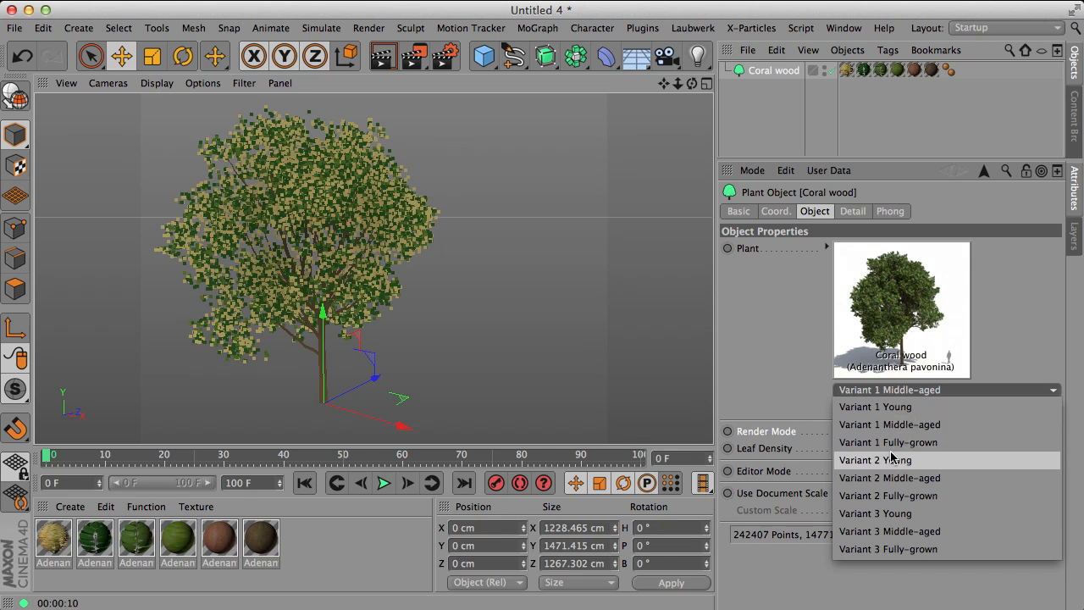
left_click(933, 445)
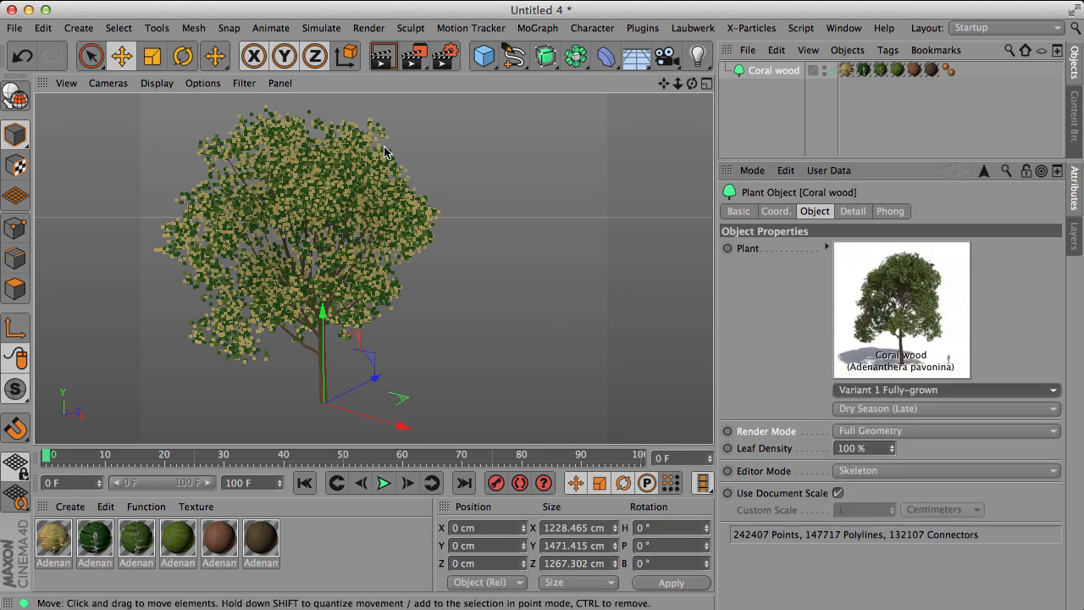
left_click(898, 389)
left_click(897, 405)
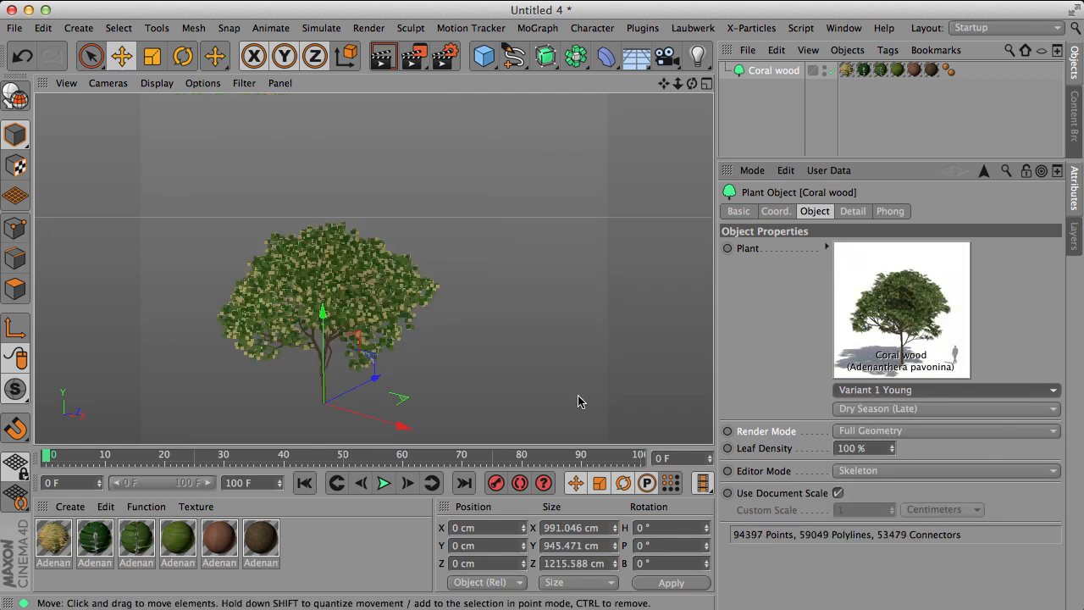
Try the Coral wood's Variant 2 Young model and settle on Variant 3 Young
left_click(919, 390)
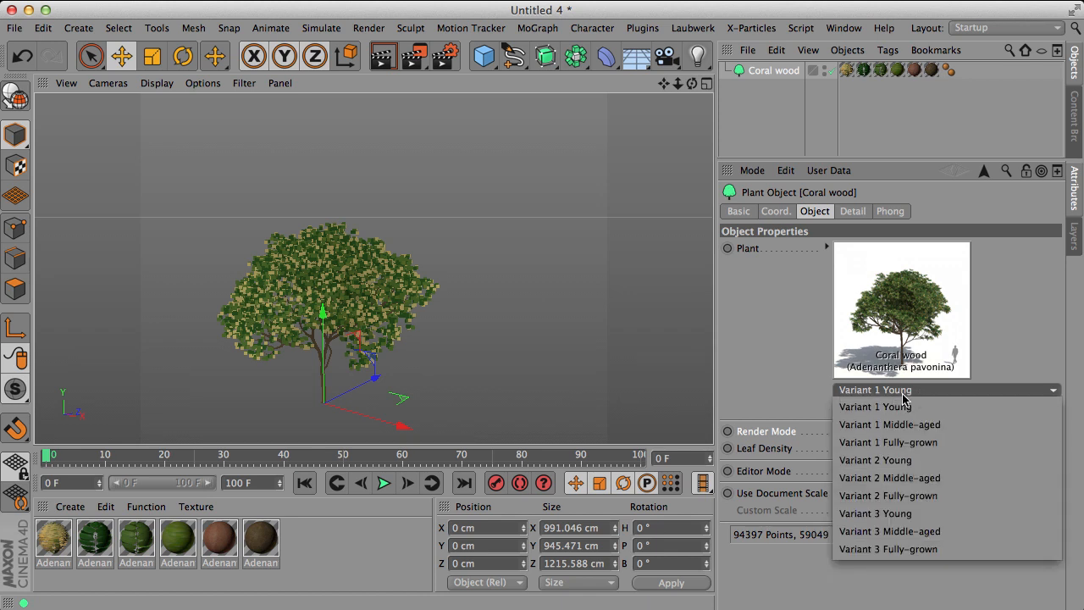
left_click(903, 461)
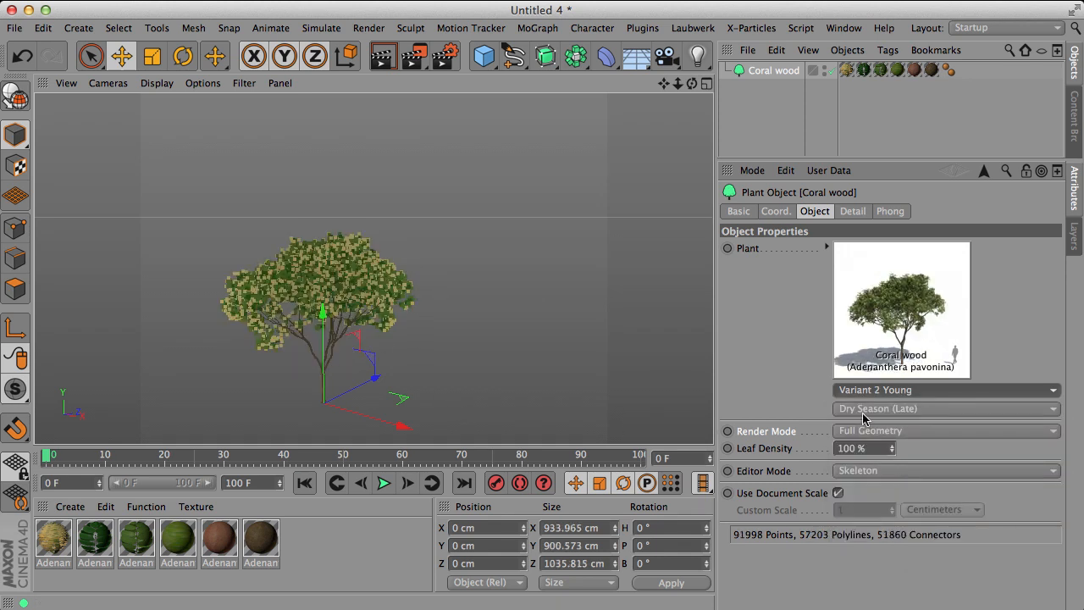
left_click(879, 394)
left_click(889, 513)
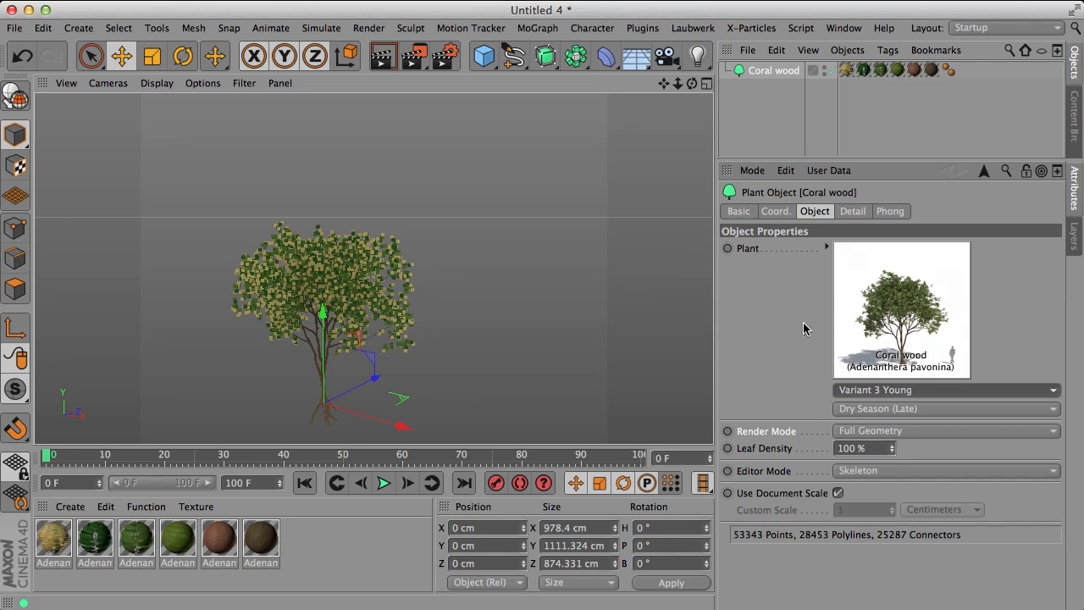
left_click(904, 392)
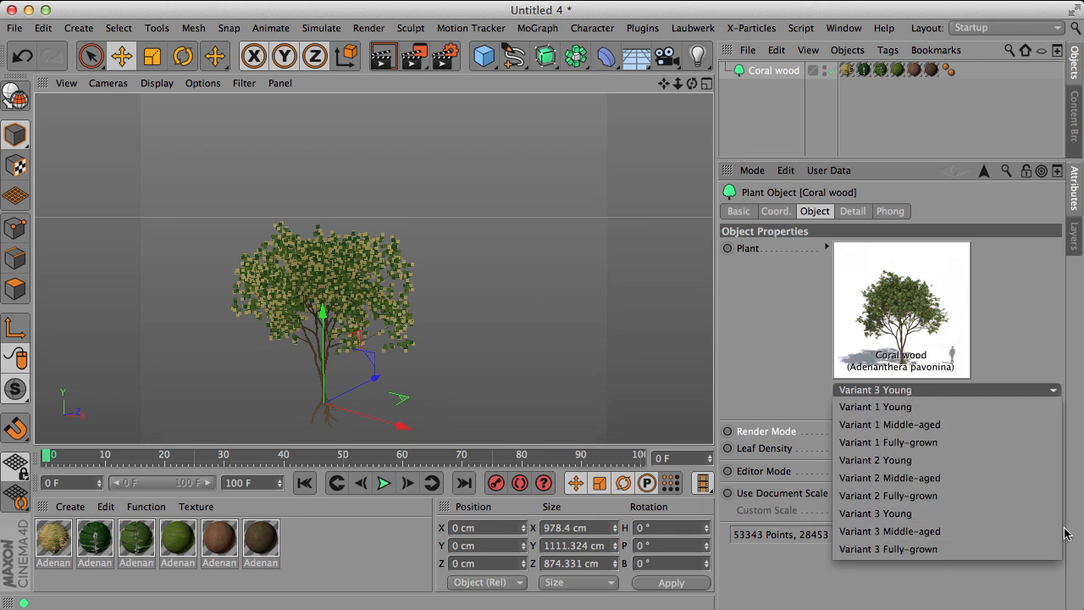
left_click(1022, 329)
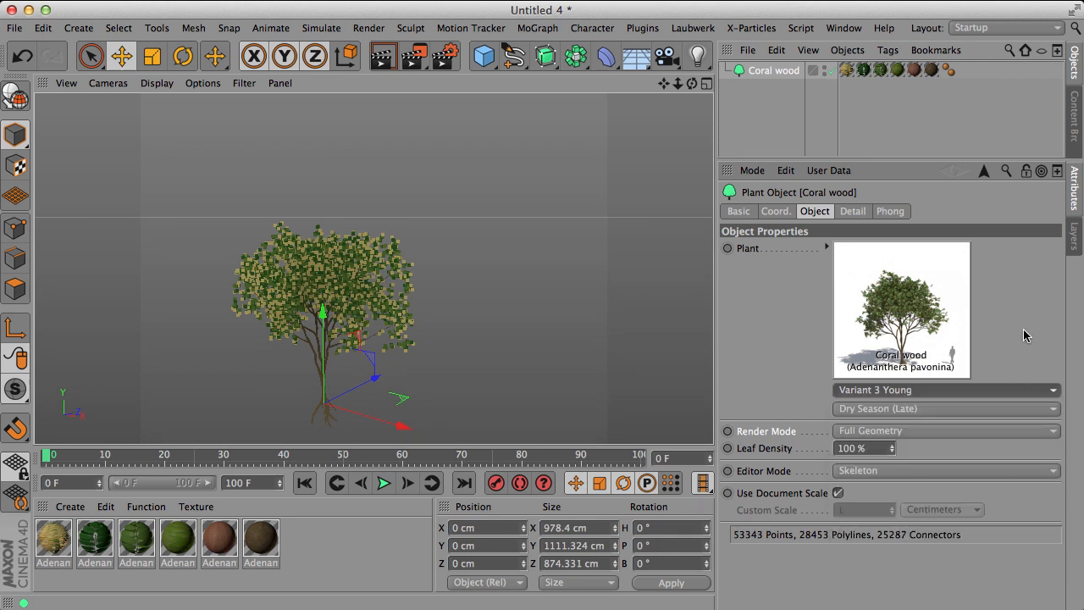
Try Wet Season (Early) on the Coral wood and return its season to Dry Season (Late)
left_click(944, 408)
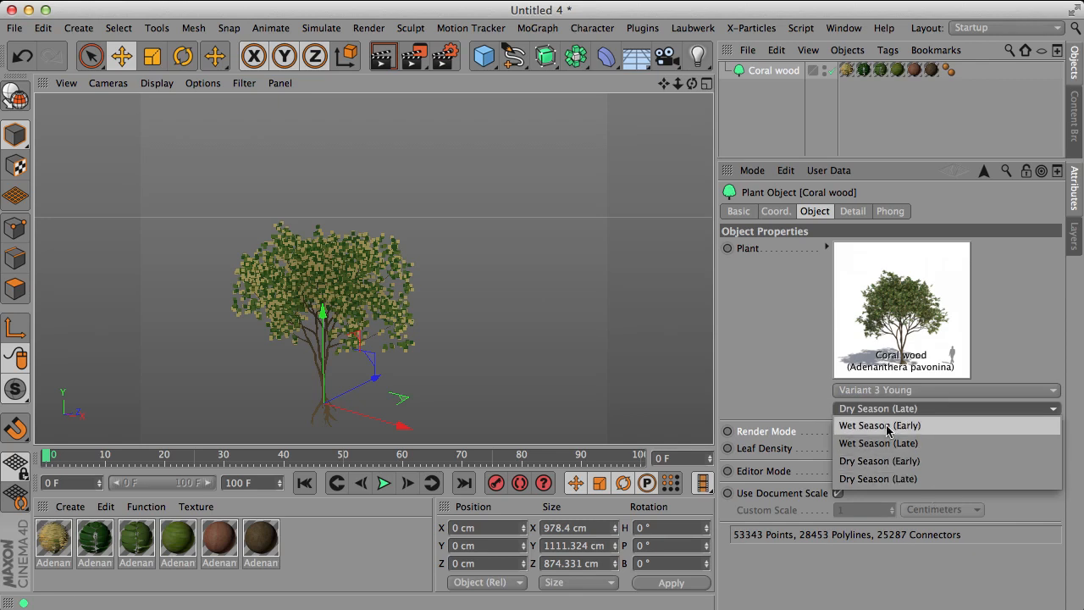
left_click(936, 426)
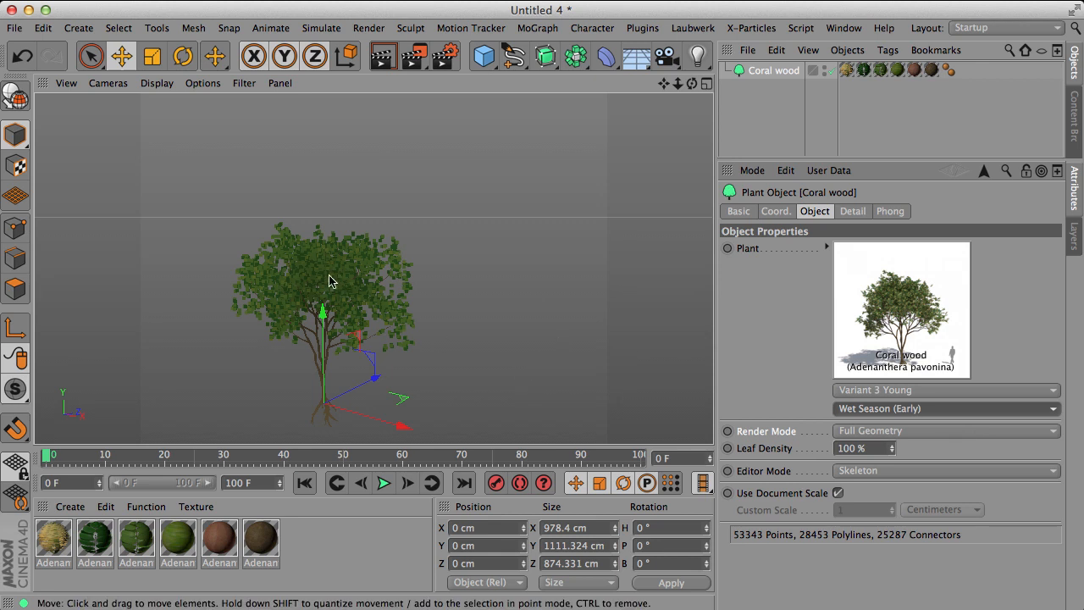
left_click(944, 408)
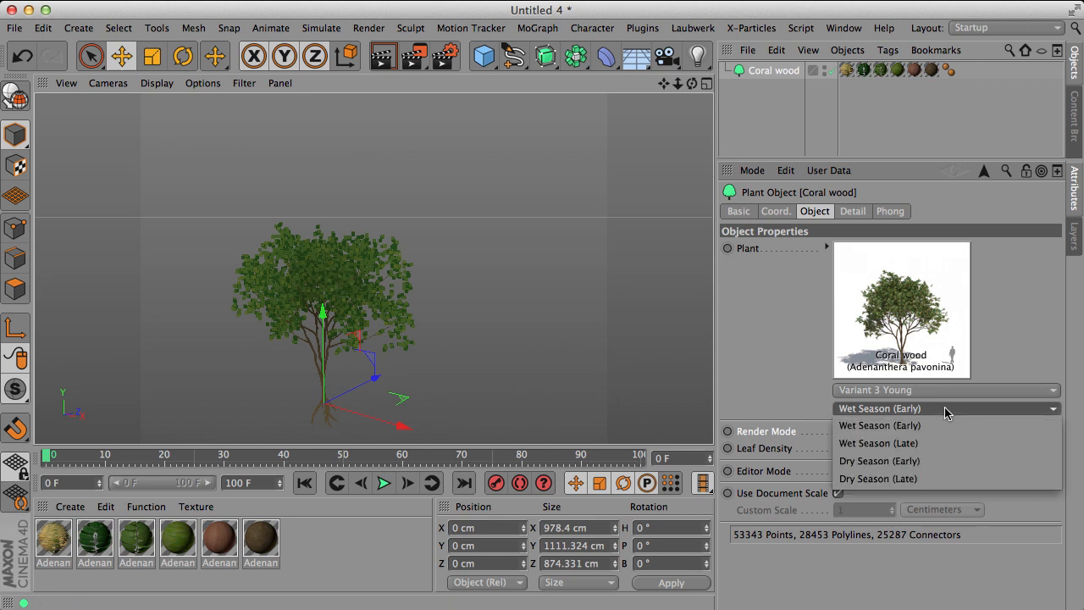
left_click(930, 476)
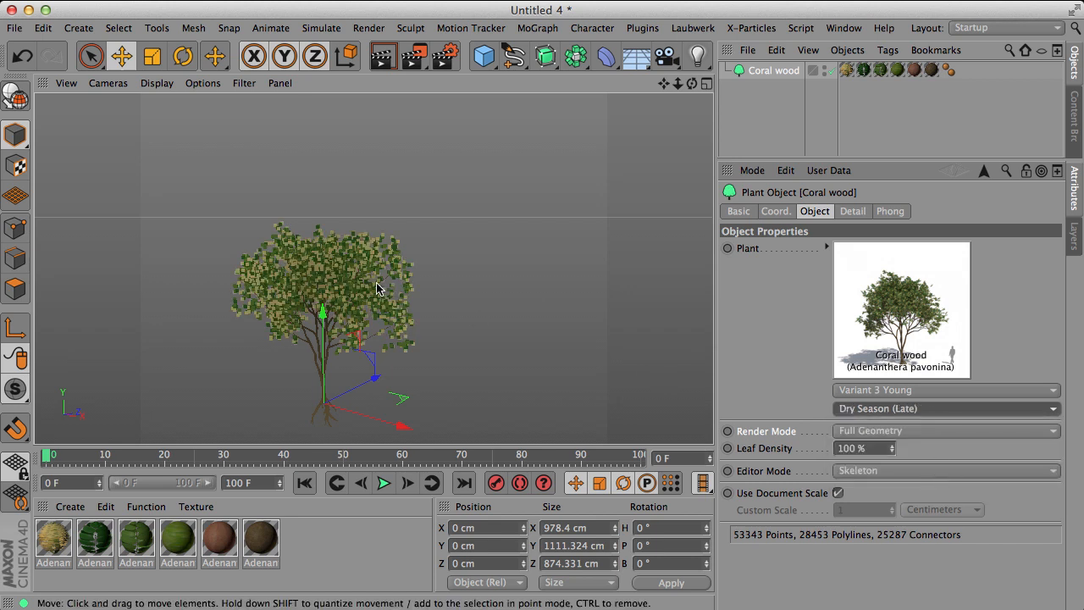
Try Dry Season (Early) on the Coral wood and change its season to Wet Season (Early)
left_click(916, 411)
left_click(916, 457)
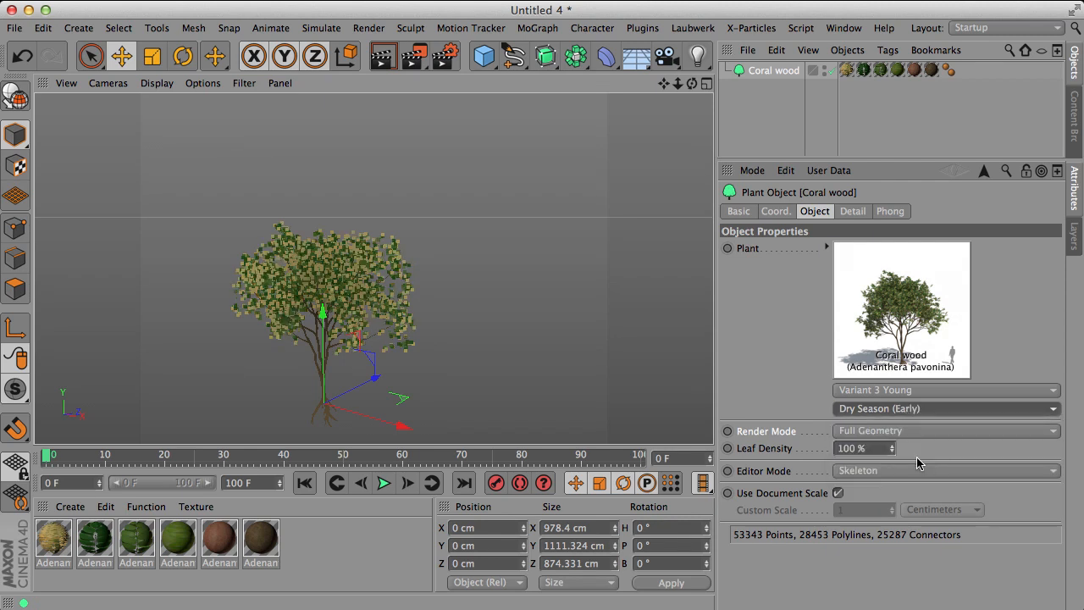
left_click(931, 408)
left_click(928, 426)
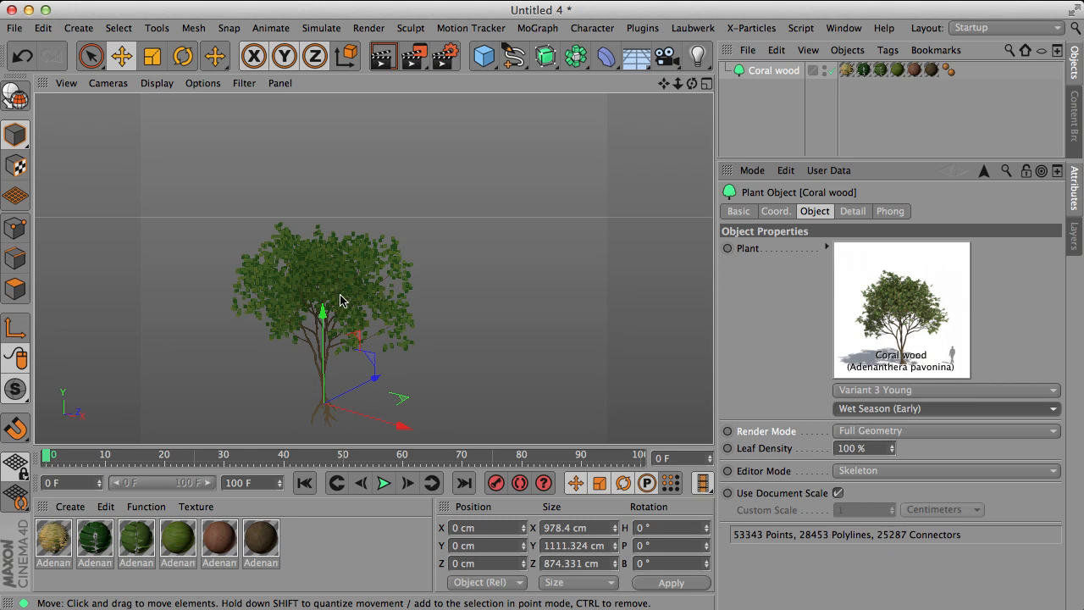
Replace the Coral wood with the Sugar maple from the Laubwerk Browser, replacing the existing material assignments, and close the browser
left_click(899, 322)
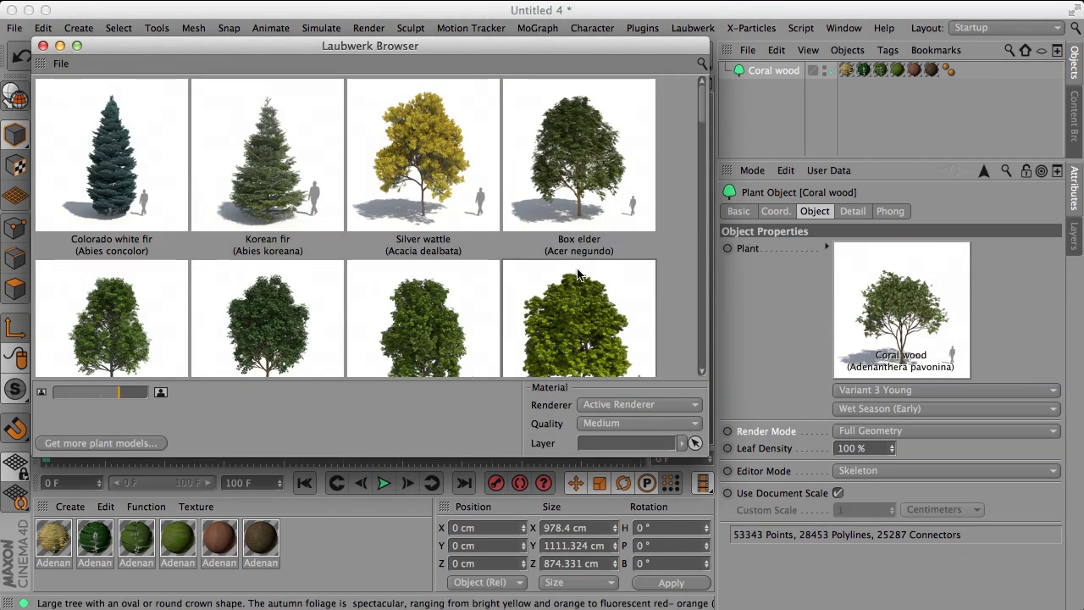
left_click_drag(701, 103, 705, 127)
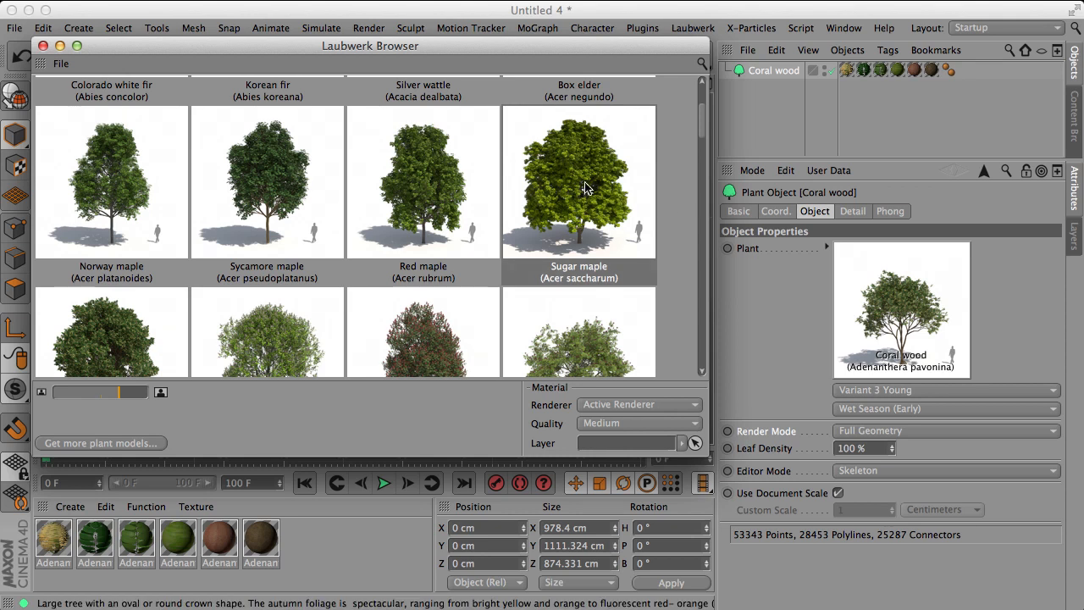
mouse_move(580, 172)
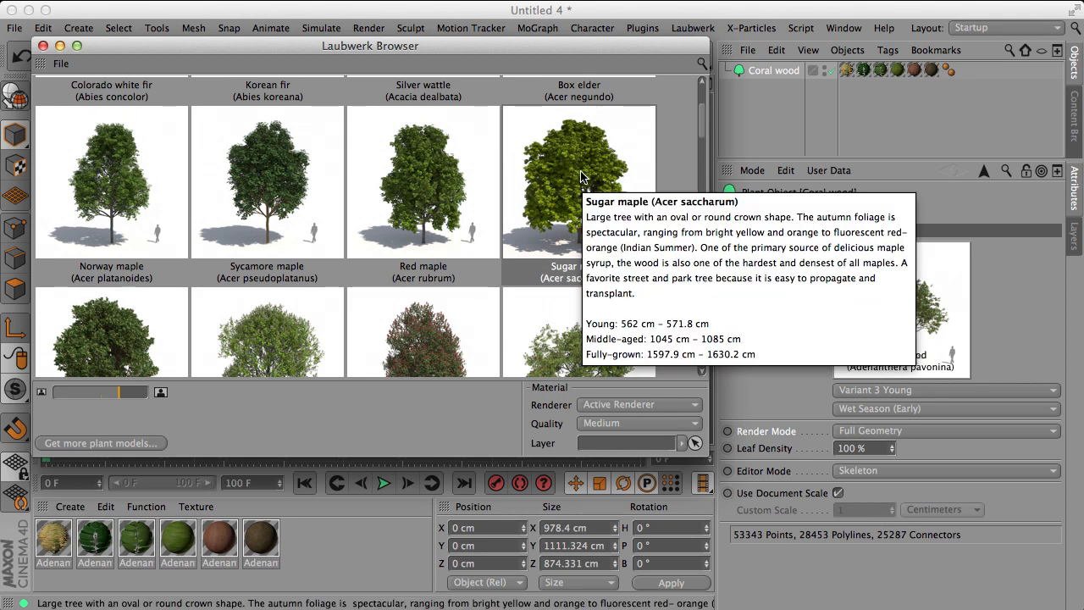
left_click_drag(580, 176, 851, 296)
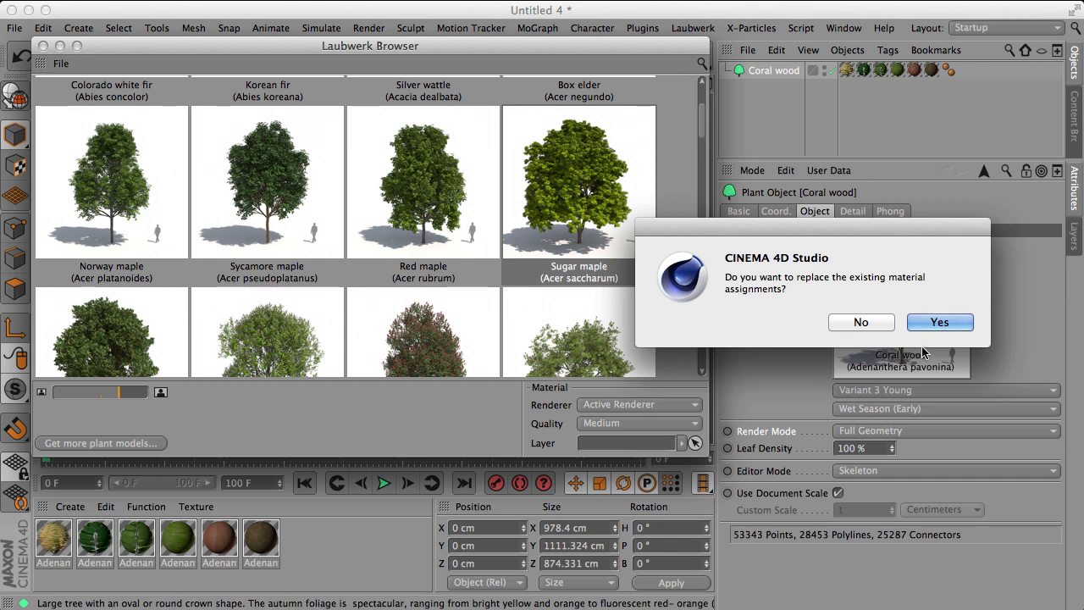
left_click(940, 323)
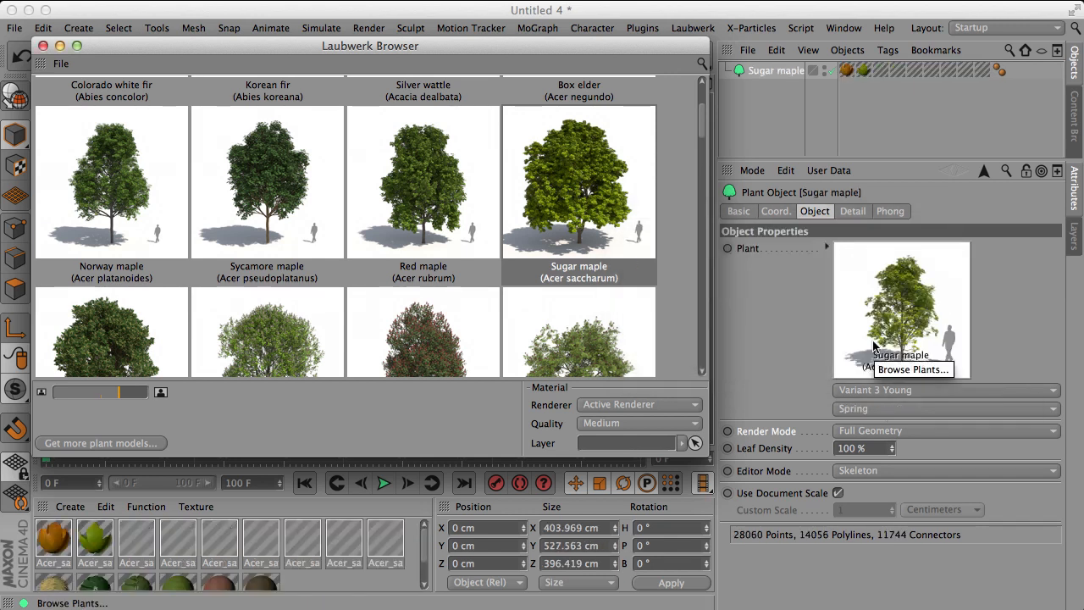
left_click(43, 45)
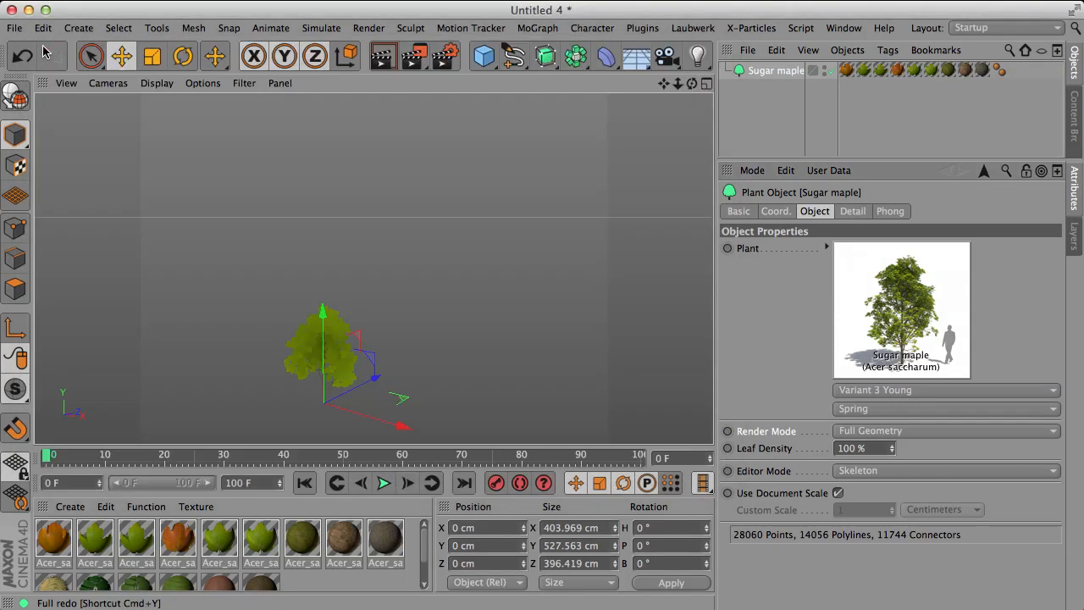
Set the Sugar maple's season to Winter and view the bare tree from another angle
left_click(923, 409)
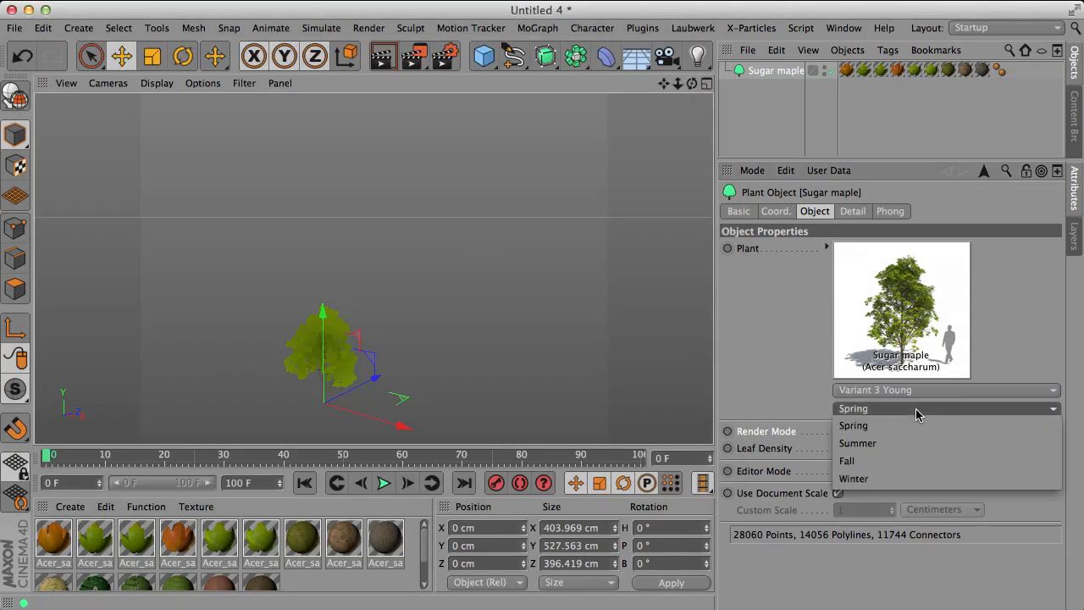
left_click(895, 479)
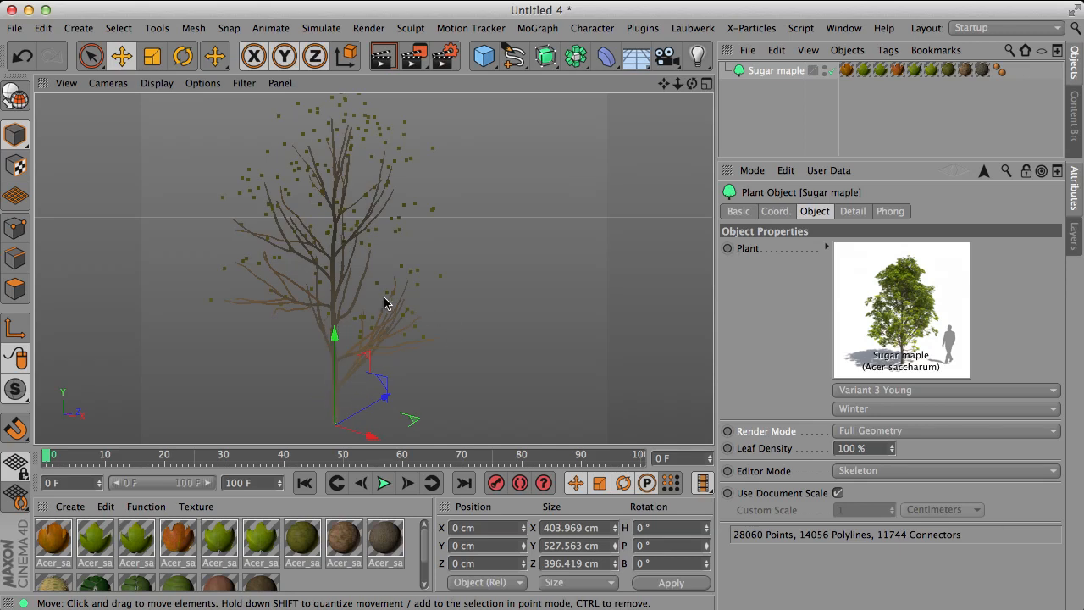
left_click_drag(368, 307, 338, 271, "alt")
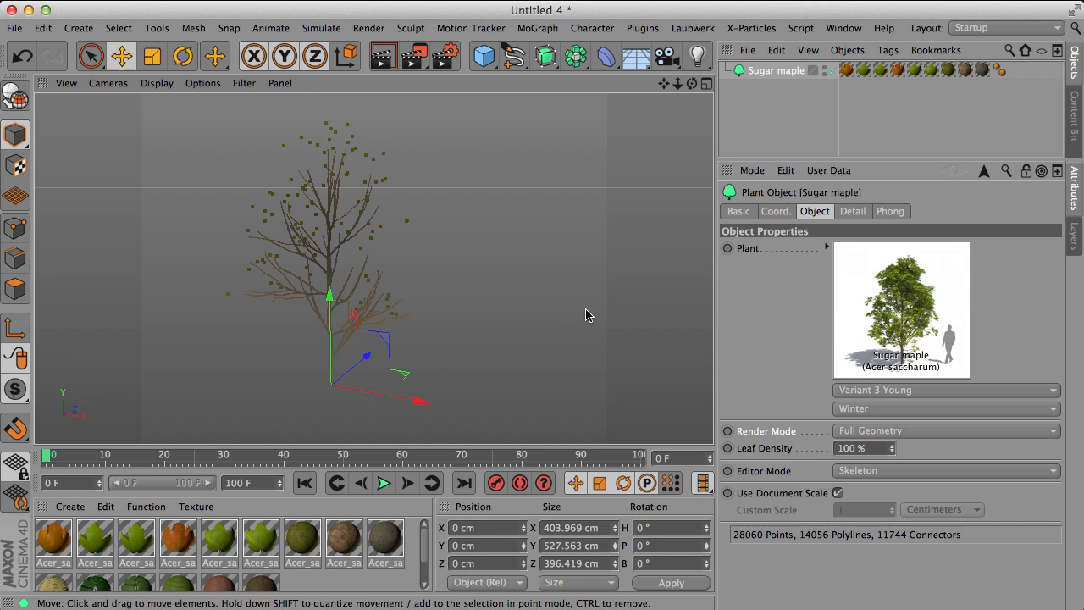
Try several seasons on the Sugar maple, starting with Summer and ending with Spring, and view it from another angle
left_click(934, 409)
left_click(910, 445)
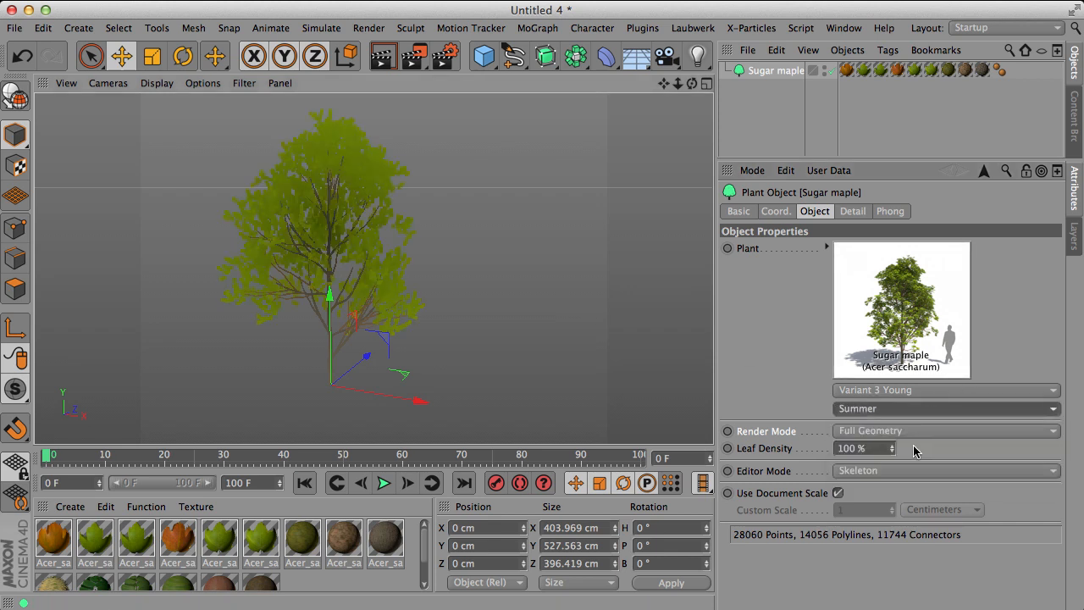
left_click(910, 409)
left_click(912, 423)
left_click(916, 409)
left_click(910, 459)
left_click(910, 412)
left_click(911, 423)
left_click_drag(401, 301, 438, 287, "alt")
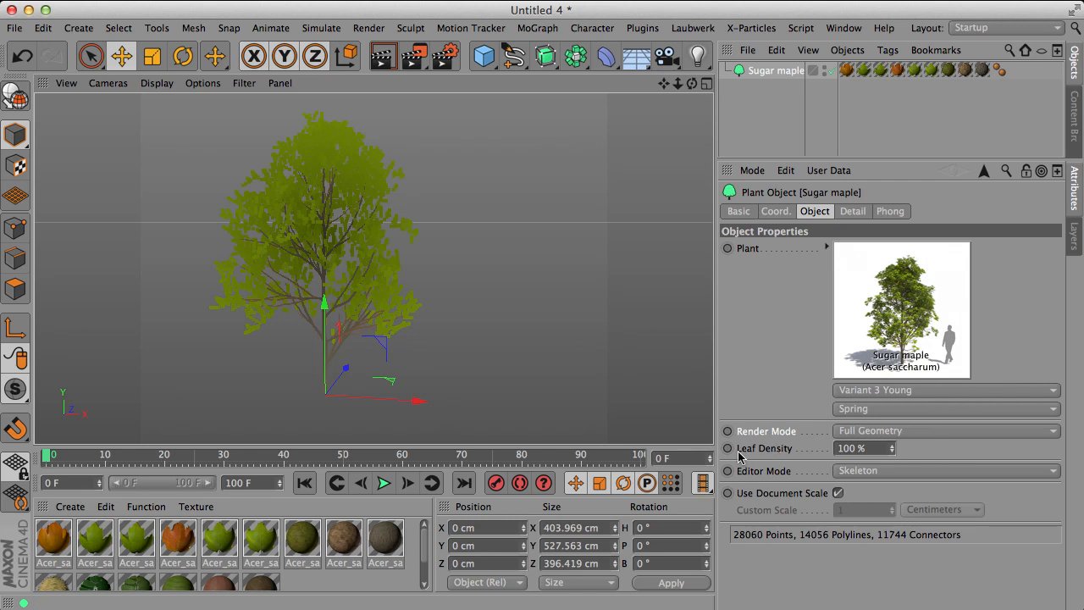
Set the Sugar maple's season to Summer and its editor mode to Render Geometry
left_click(882, 409)
left_click(885, 443)
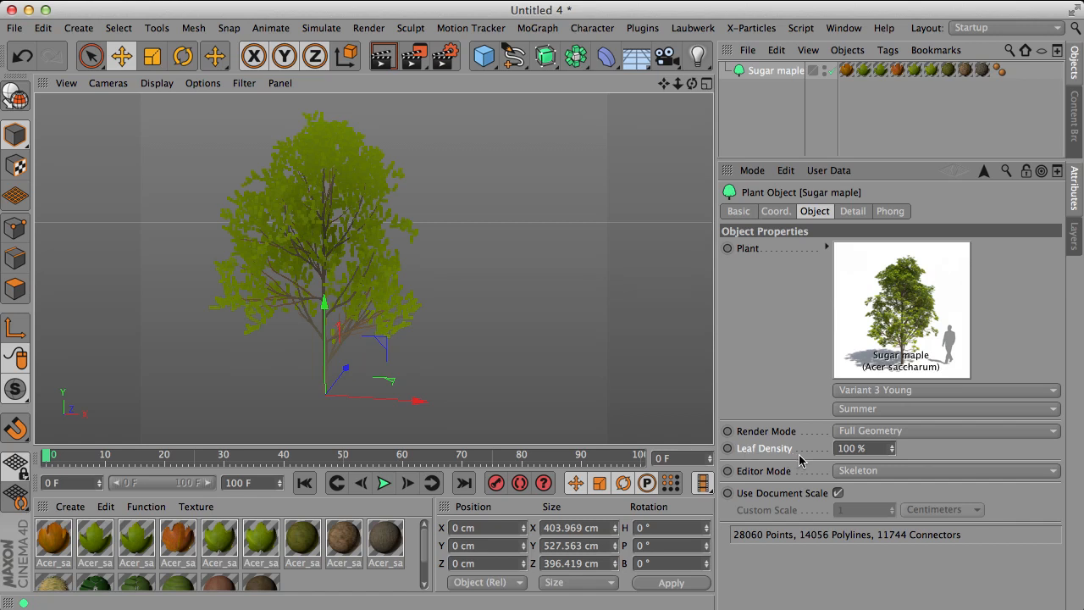
left_click_drag(877, 451, 794, 458)
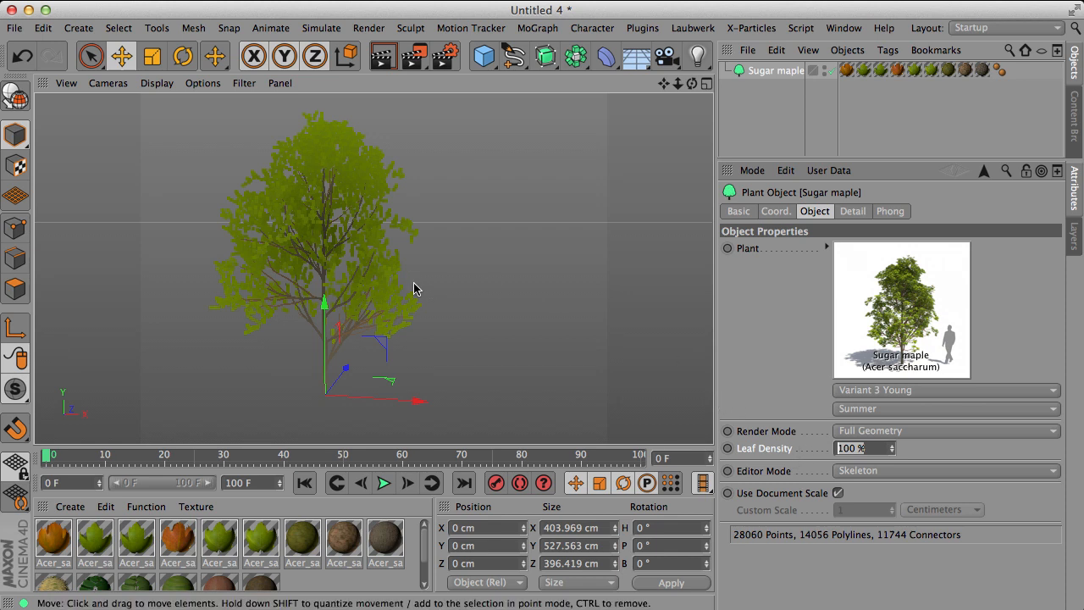
left_click(934, 470)
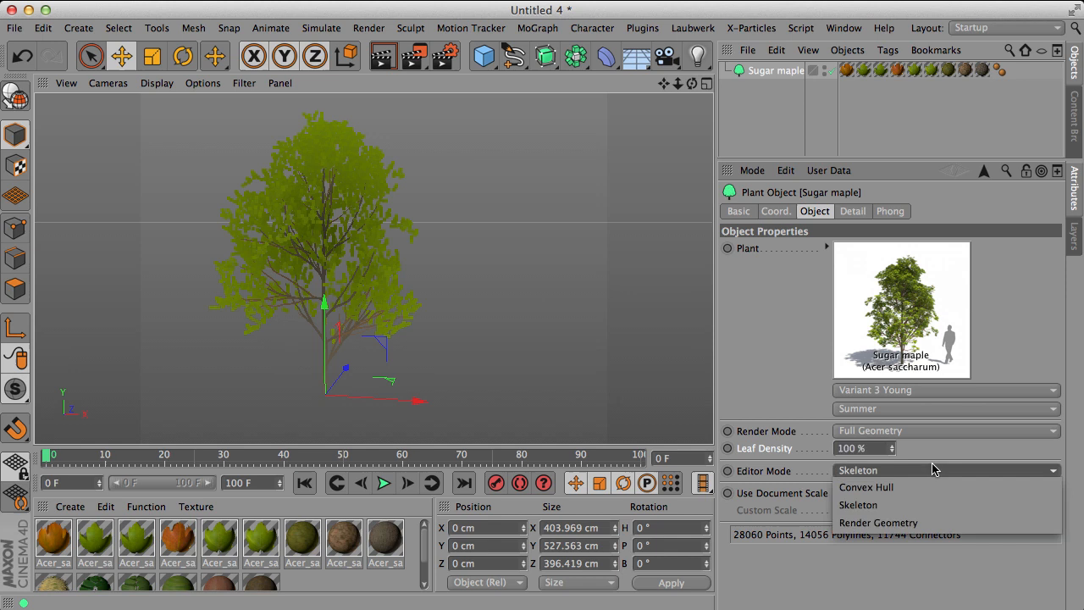
left_click(895, 522)
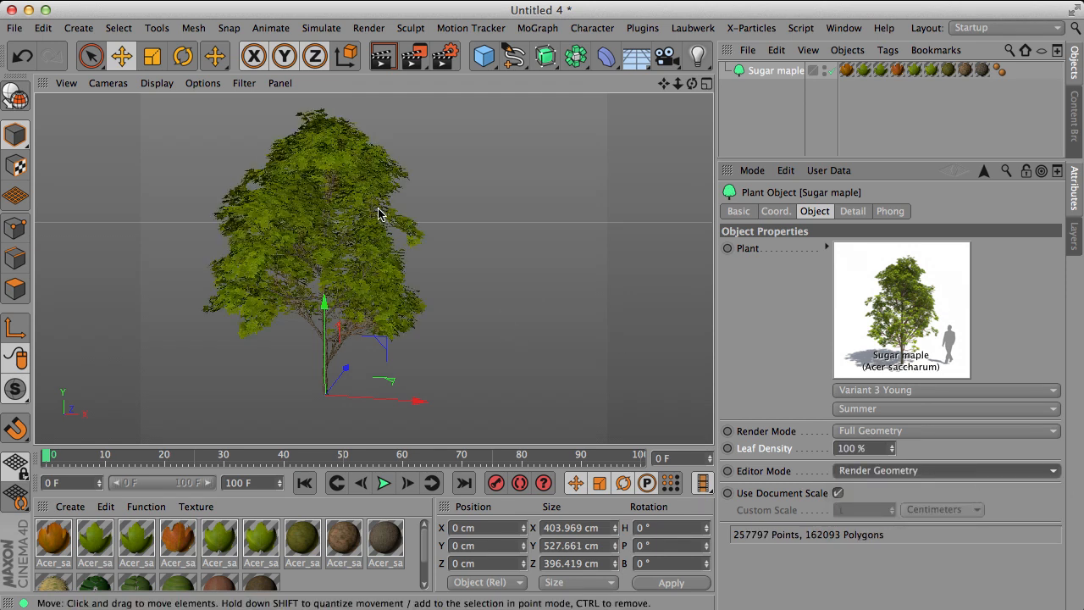
Examine the Sugar maple's rendered leaves and branches up close from several angles
left_click_drag(370, 213, 332, 244, "alt")
right_click_drag(376, 203, 469, 210, "alt")
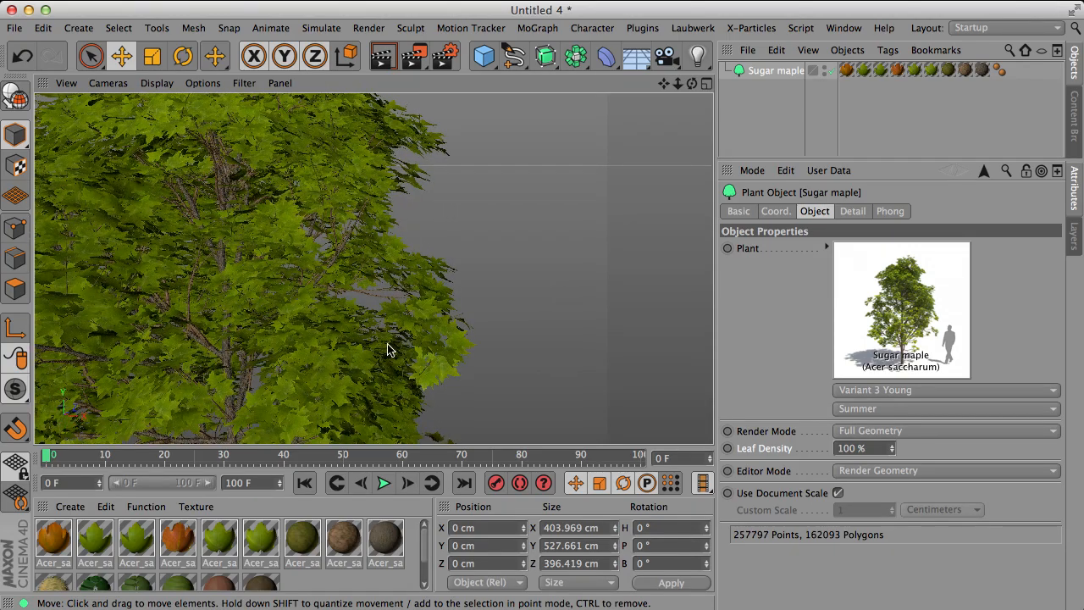
right_click_drag(395, 340, 407, 318, "alt")
left_click_drag(406, 318, 412, 299, "alt")
middle_click_drag(373, 350, 147, 222, "alt")
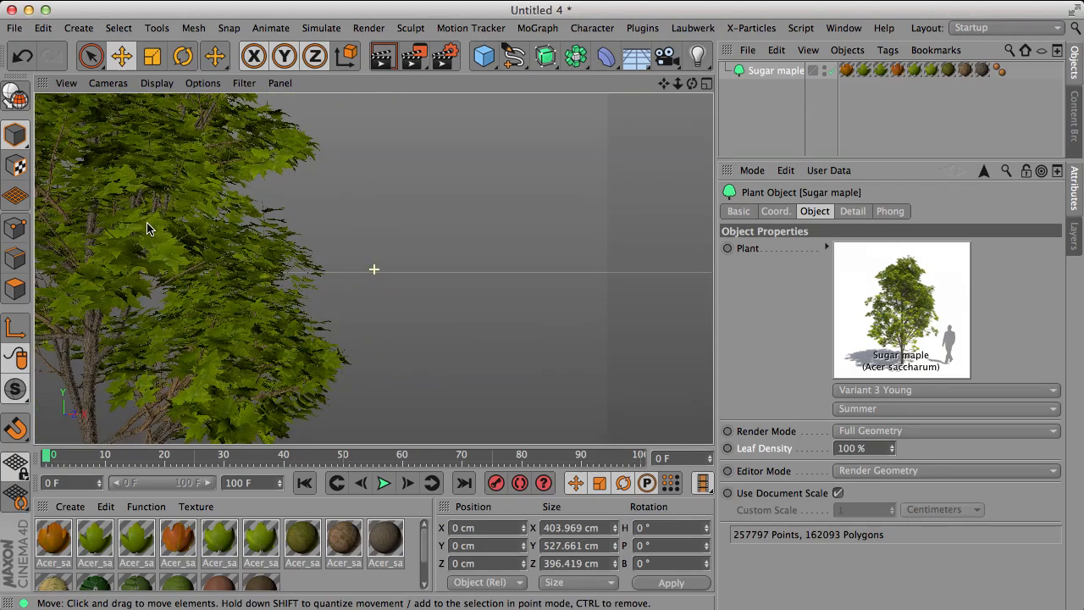
left_click_drag(278, 337, 244, 338, "alt")
middle_click_drag(306, 313, 255, 302, "alt")
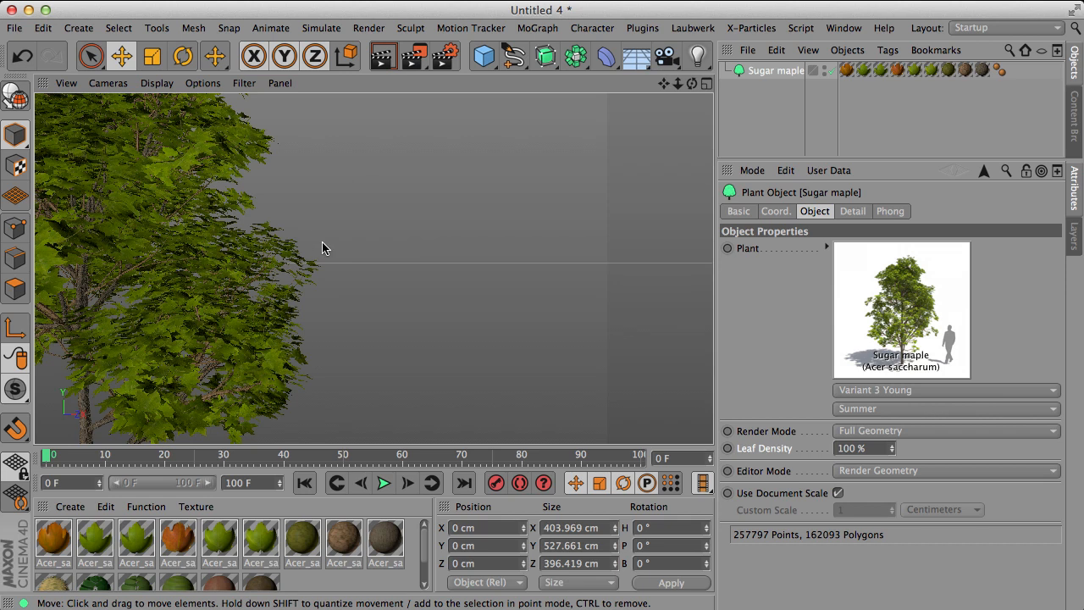
left_click_drag(272, 290, 276, 292, "alt")
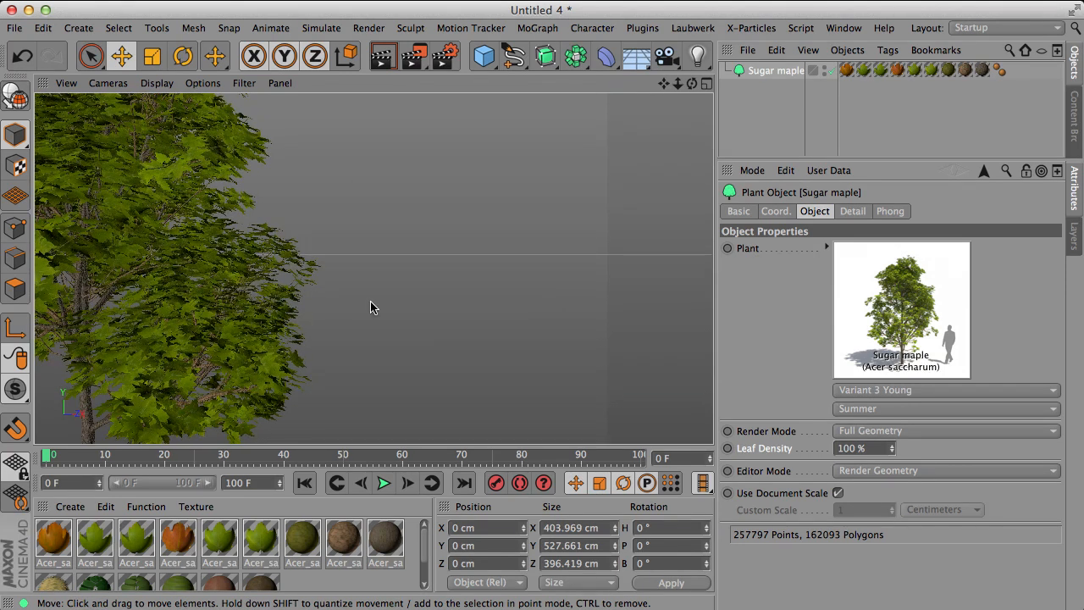
Try leaf densities of 50% and 20% on the Sugar maple and restore the density to 100%
left_click(883, 449)
type("5")
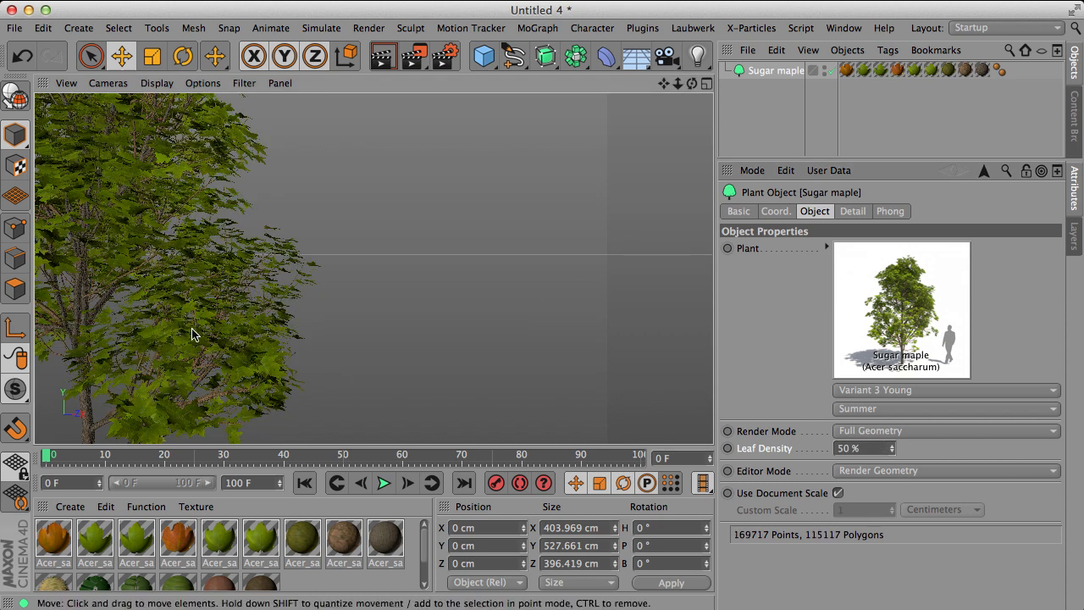
left_click(865, 448)
type("20")
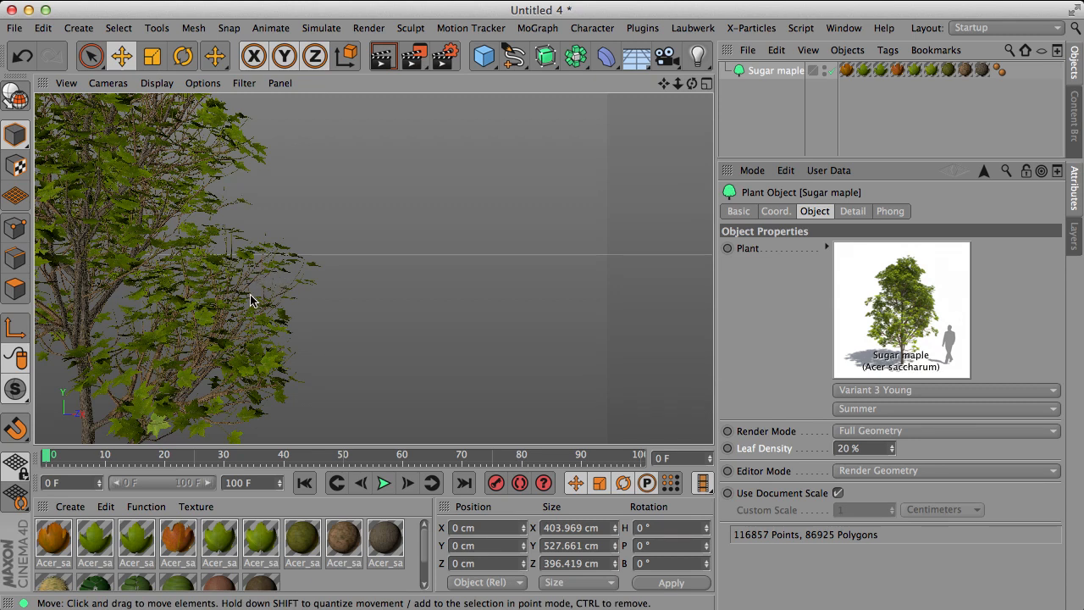
double_click(865, 448)
type("10")
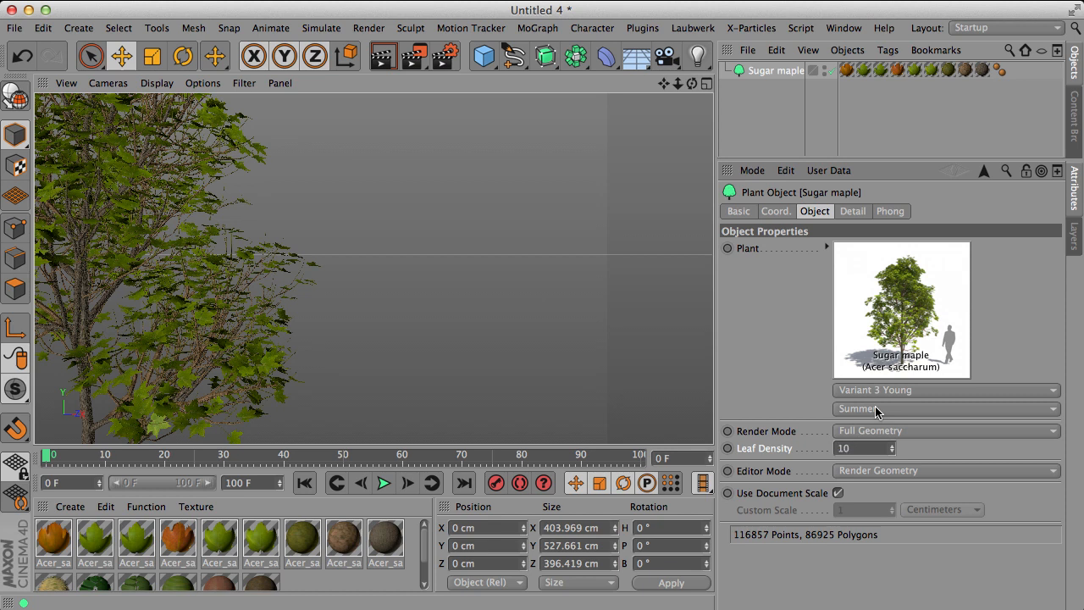
key("Return")
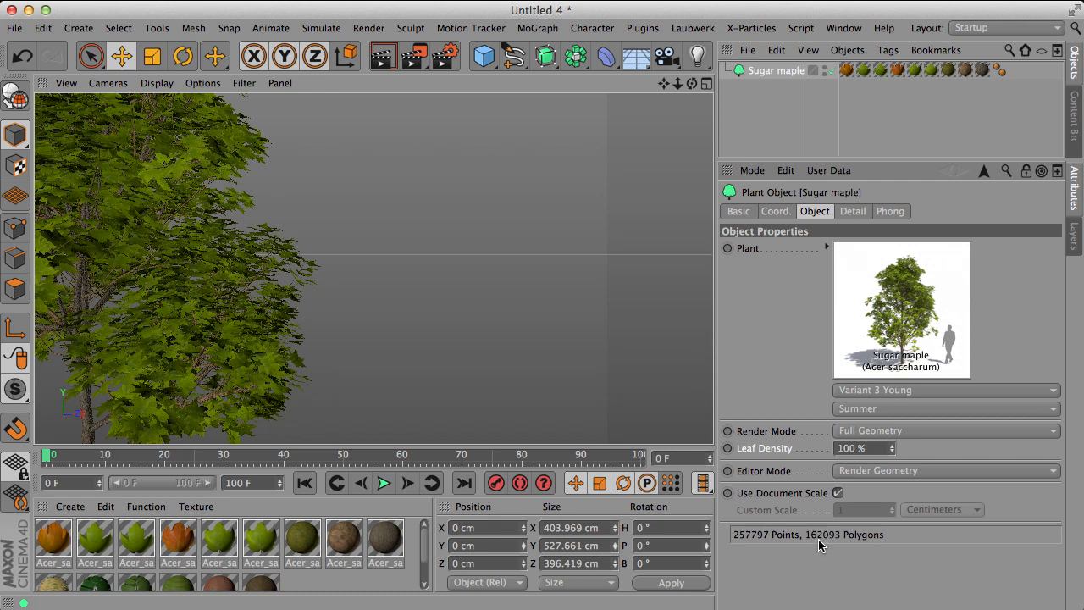
Reduce the Sugar maple's leaf density to 50% and further to 20%, and view the whole tree
left_click(863, 448)
type("50")
key("Return")
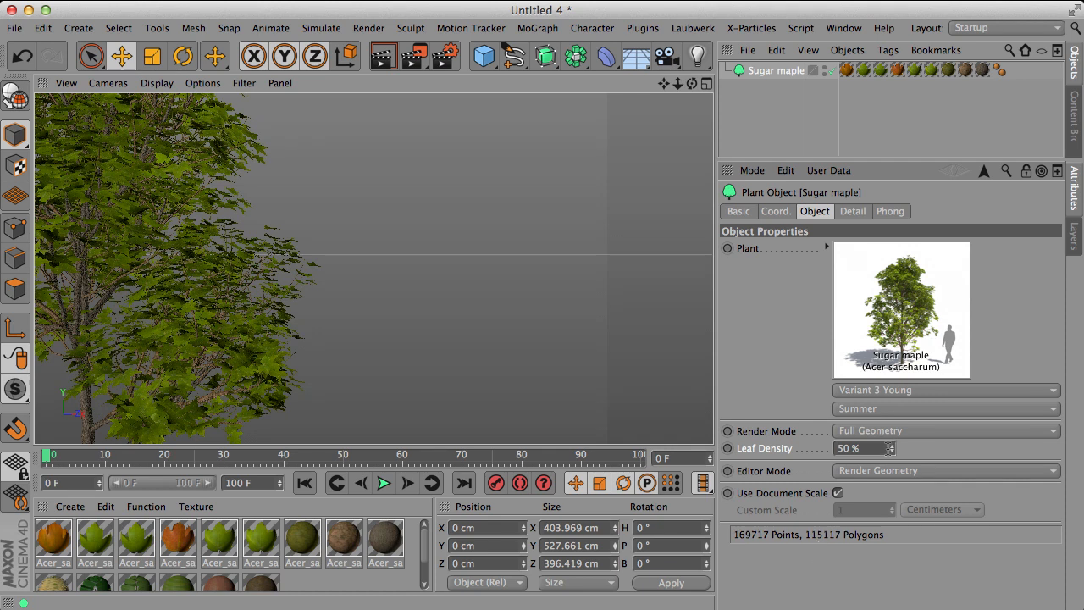
left_click(872, 451)
type("20")
key("Return")
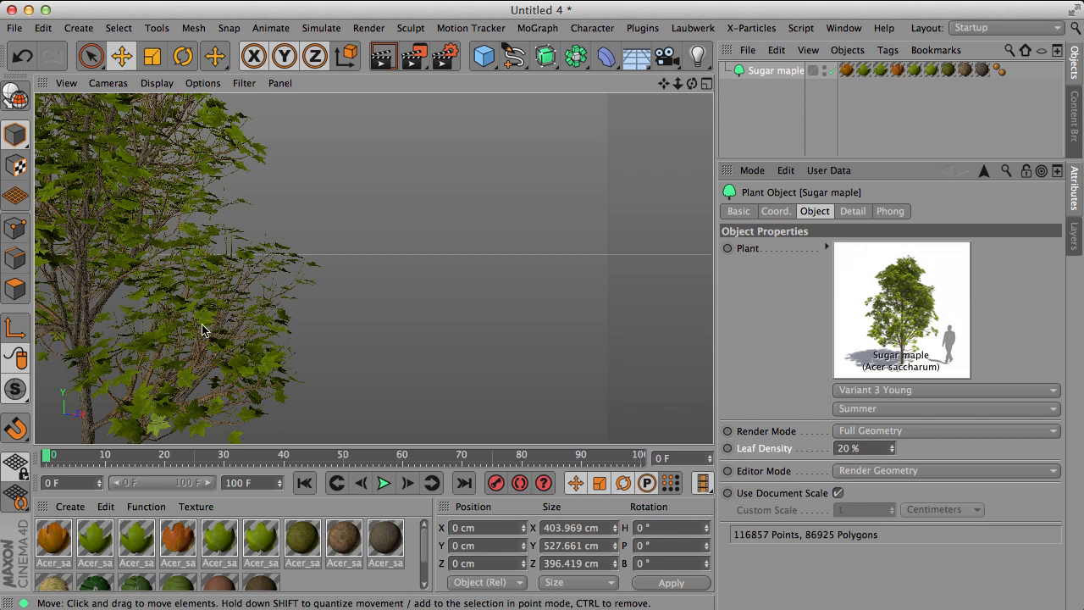
right_click_drag(203, 324, 90, 334, "alt")
middle_click_drag(144, 307, 213, 254, "alt")
left_click_drag(213, 254, 189, 209, "alt")
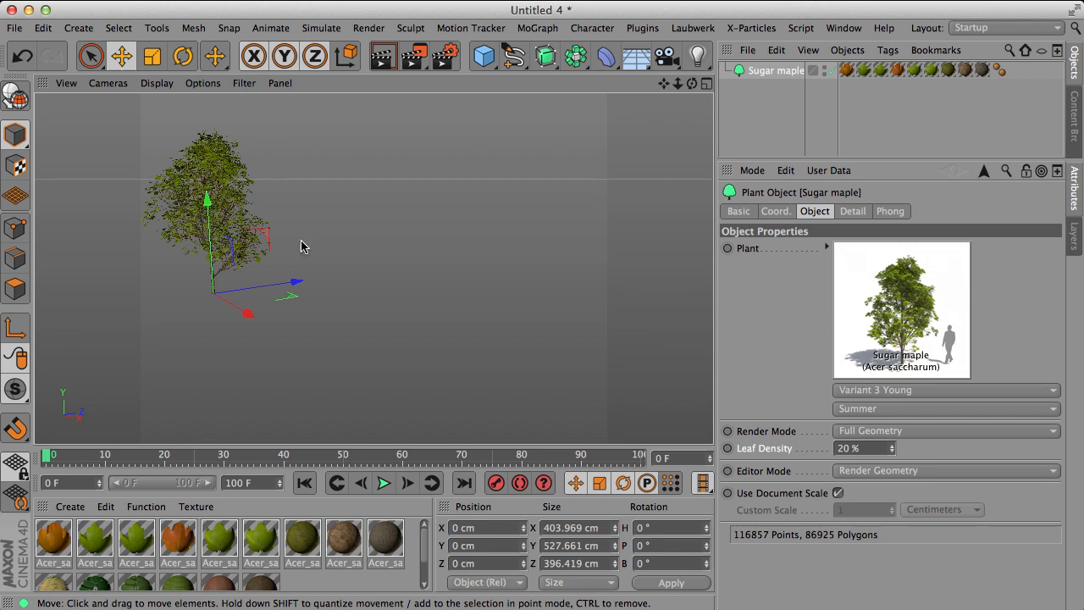
Set the Sugar maple's leaf amount to 50% in its detail settings and check the resulting polygon count
left_click(852, 212)
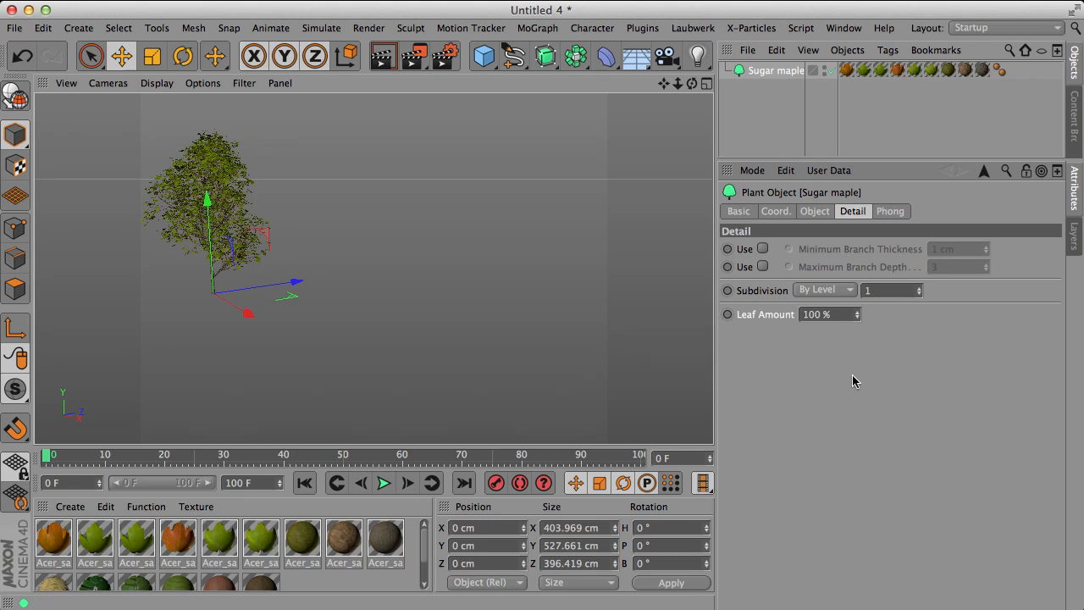
left_click_drag(850, 320, 796, 319)
type("50")
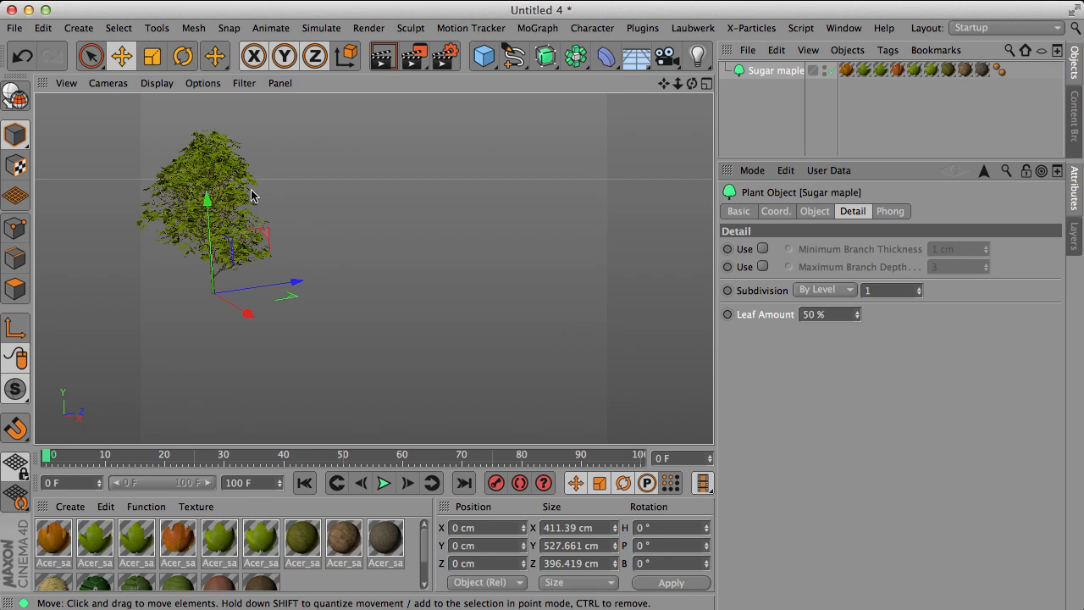
left_click(813, 212)
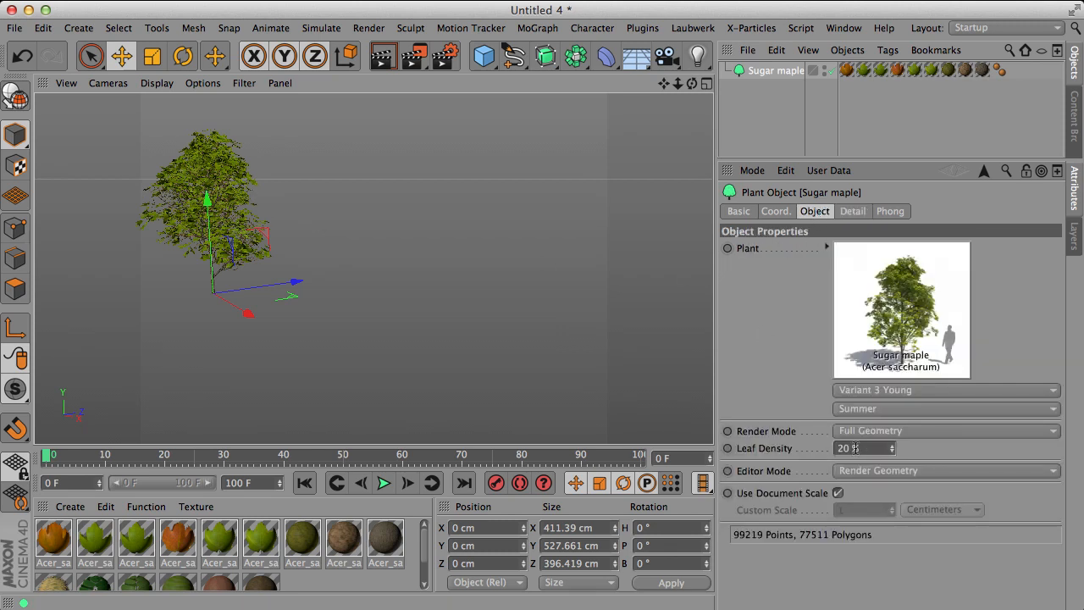
Lower the Sugar maple's leaf amount to 20% and view the enlarged leaves from farther away
left_click(853, 212)
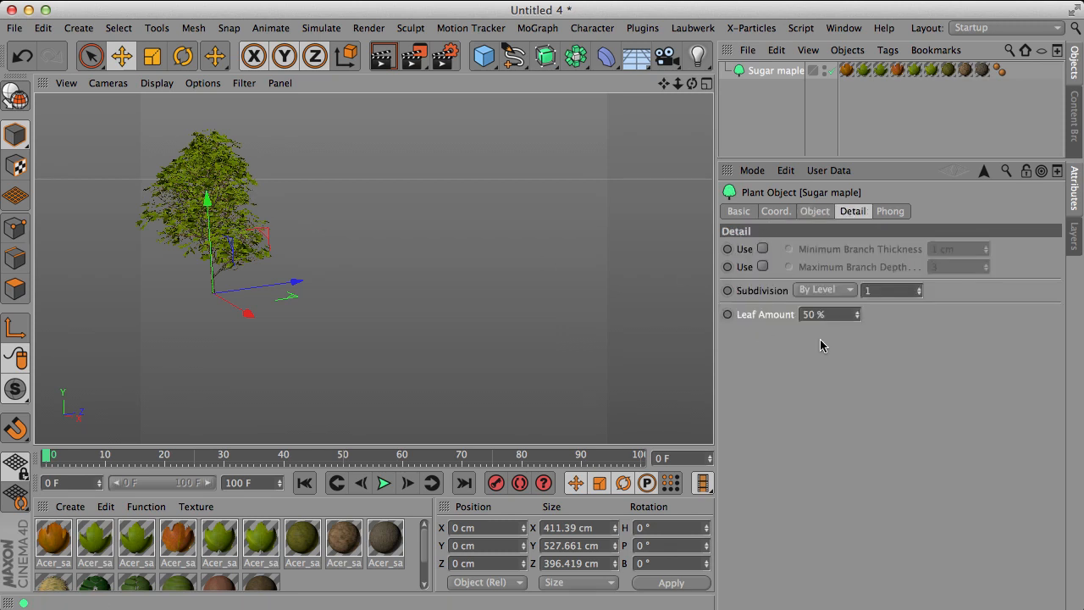
left_click_drag(827, 318, 786, 310)
type("20")
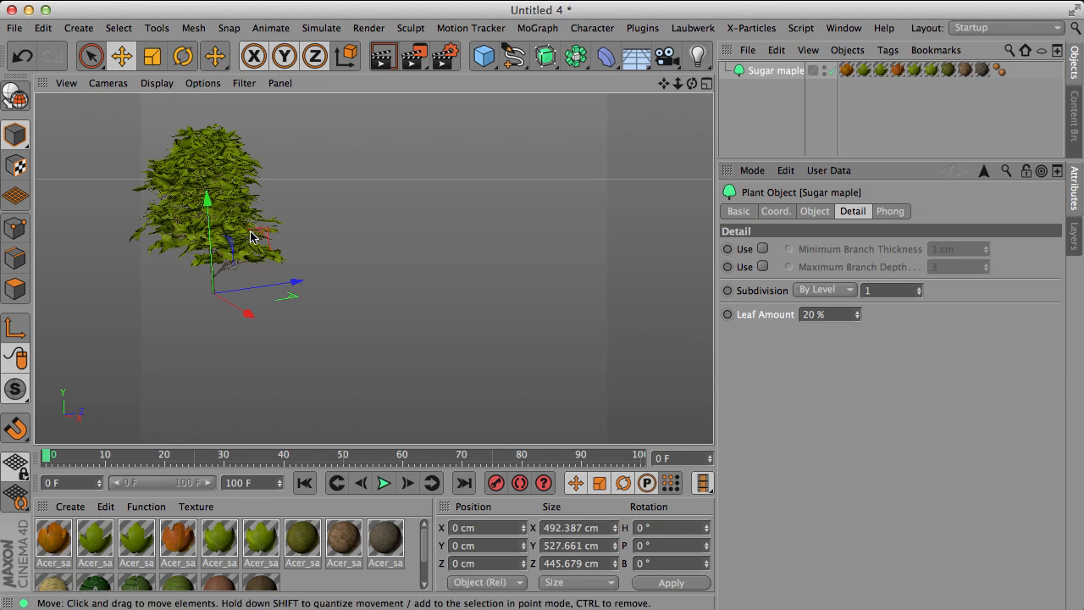
scroll(246, 250, "down", 3)
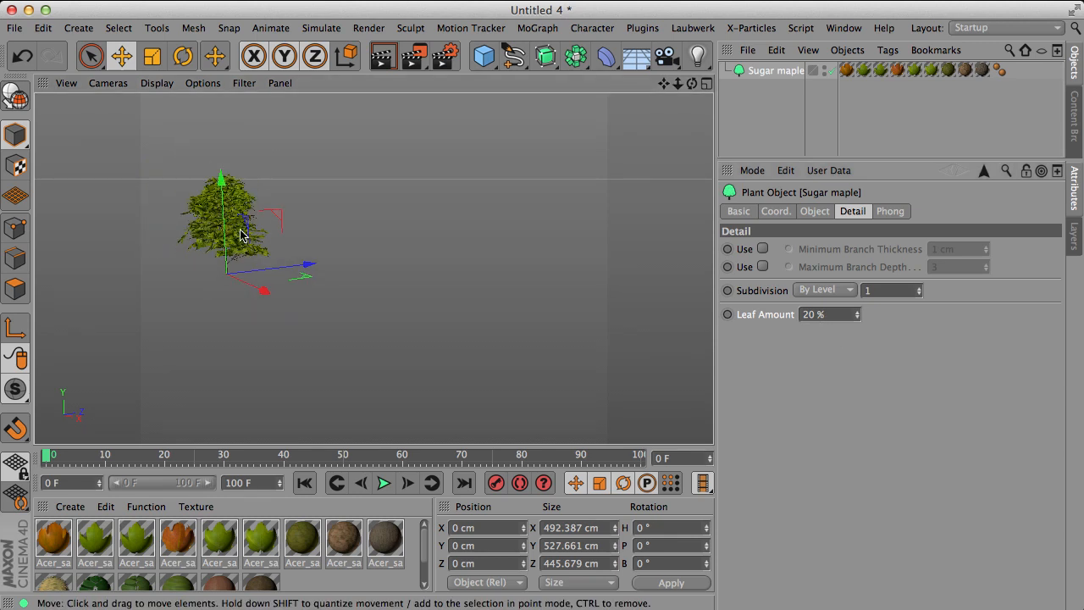
middle_click_drag(240, 235, 229, 191, "alt")
left_click_drag(230, 206, 248, 155, "alt")
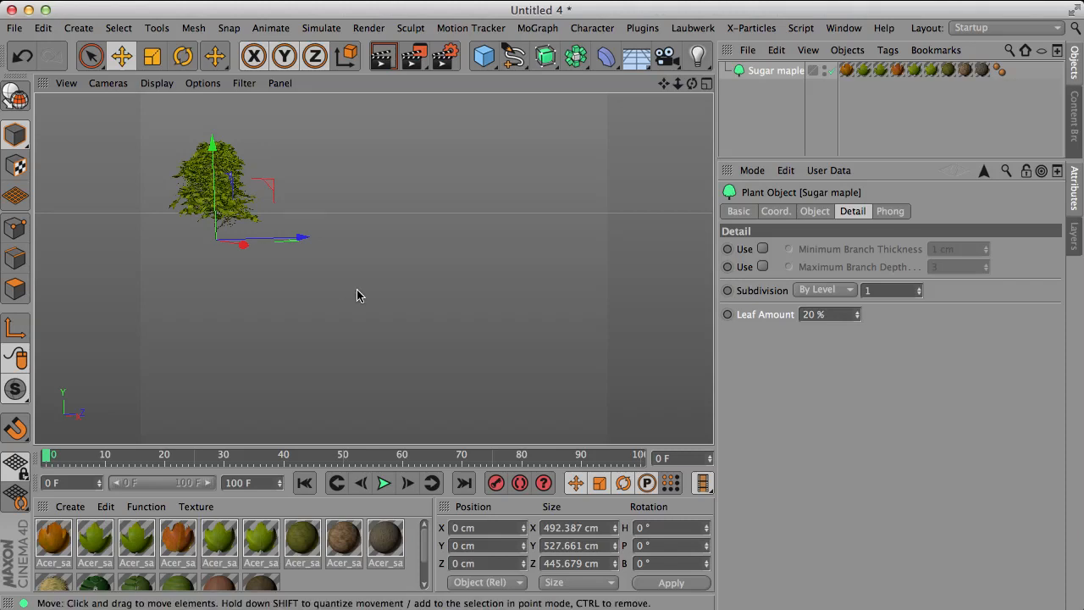
Compare the leaf density and leaf amount settings, set the leaf amount to 30%, and check the polygon count
left_click(813, 211)
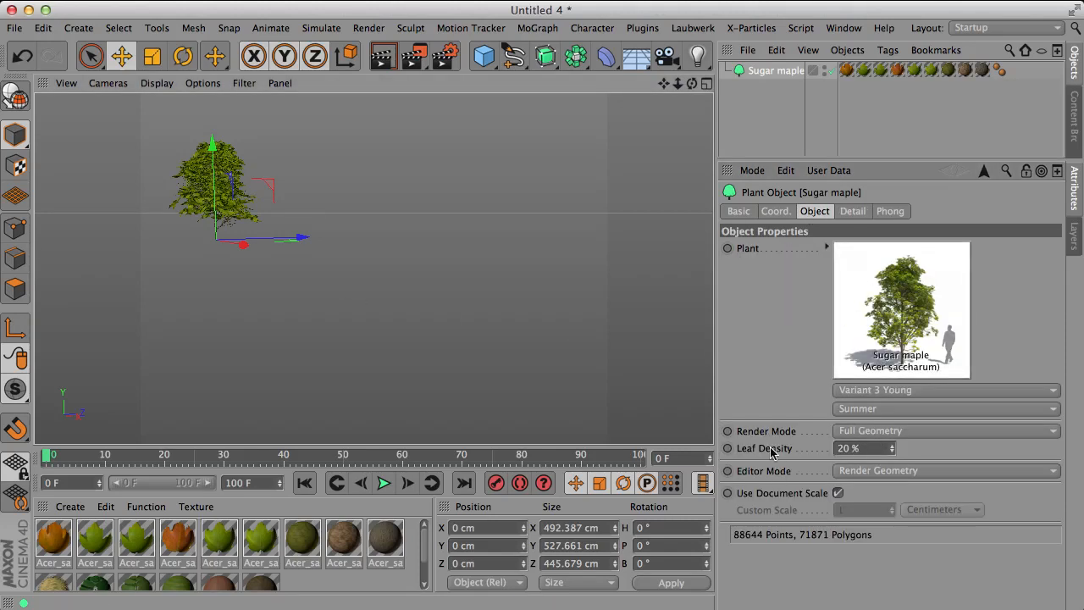
left_click(855, 212)
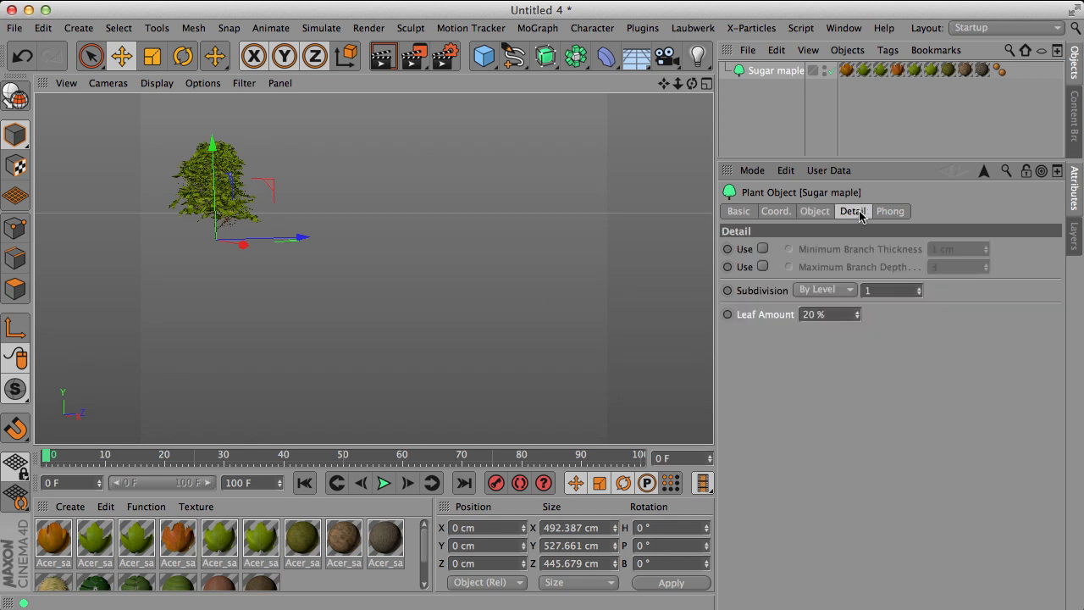
left_click(813, 212)
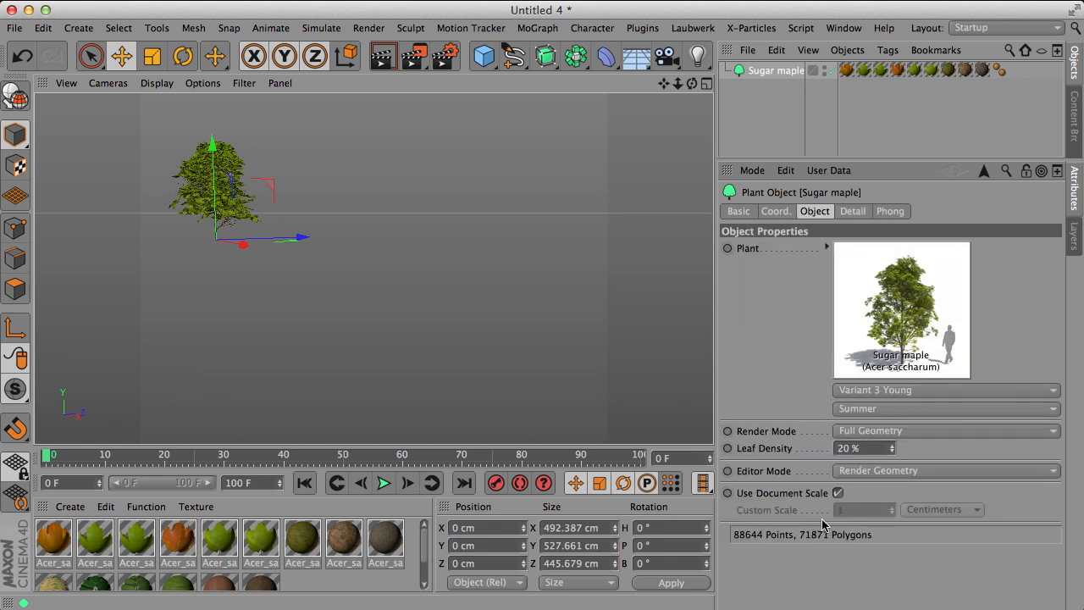
left_click(852, 212)
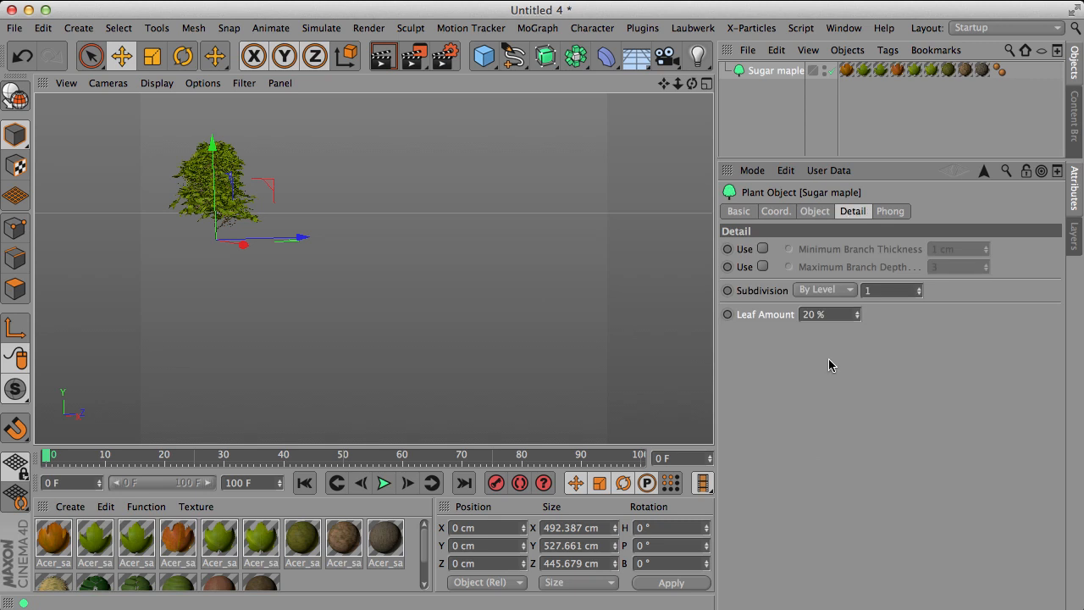
left_click_drag(833, 316, 783, 312)
type("30")
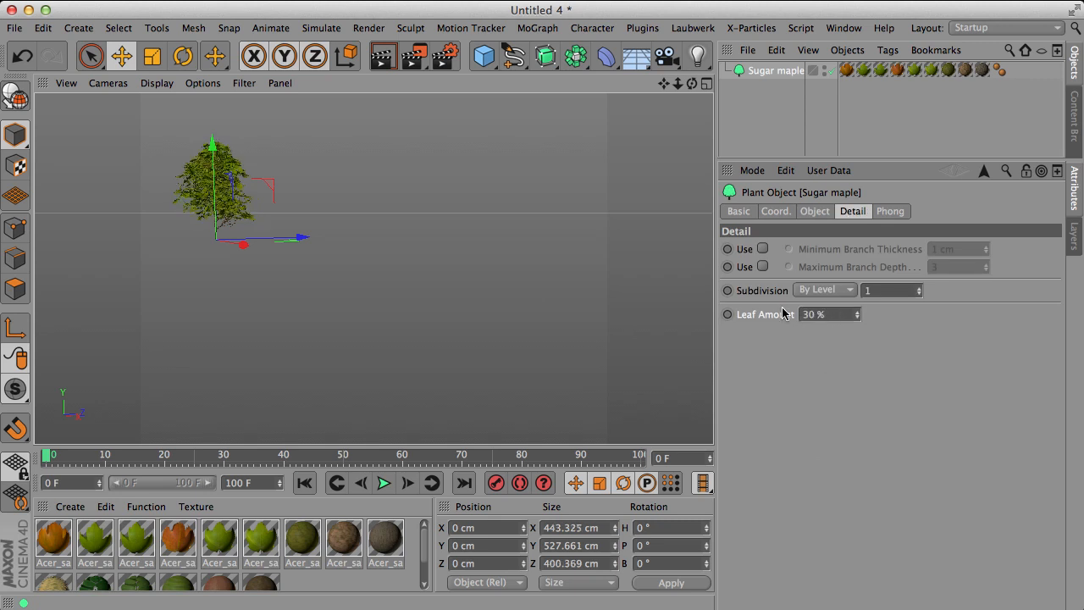
left_click_drag(830, 310, 807, 313)
left_click(815, 211)
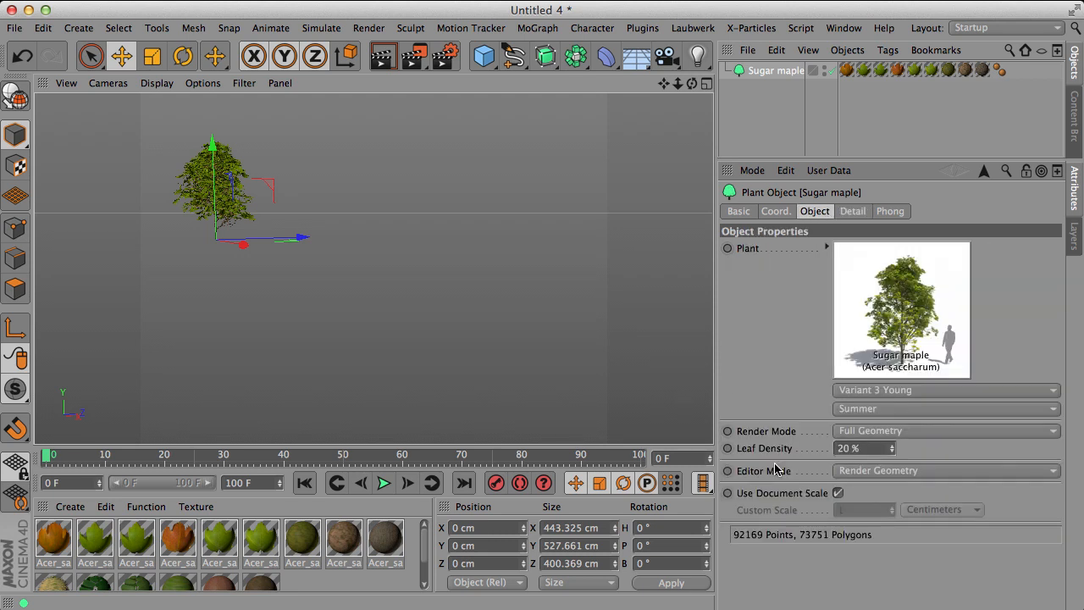
Set the Sugar maple's leaf amount to 40% and render the view
left_click(853, 212)
left_click(835, 314)
type("40")
key("Return")
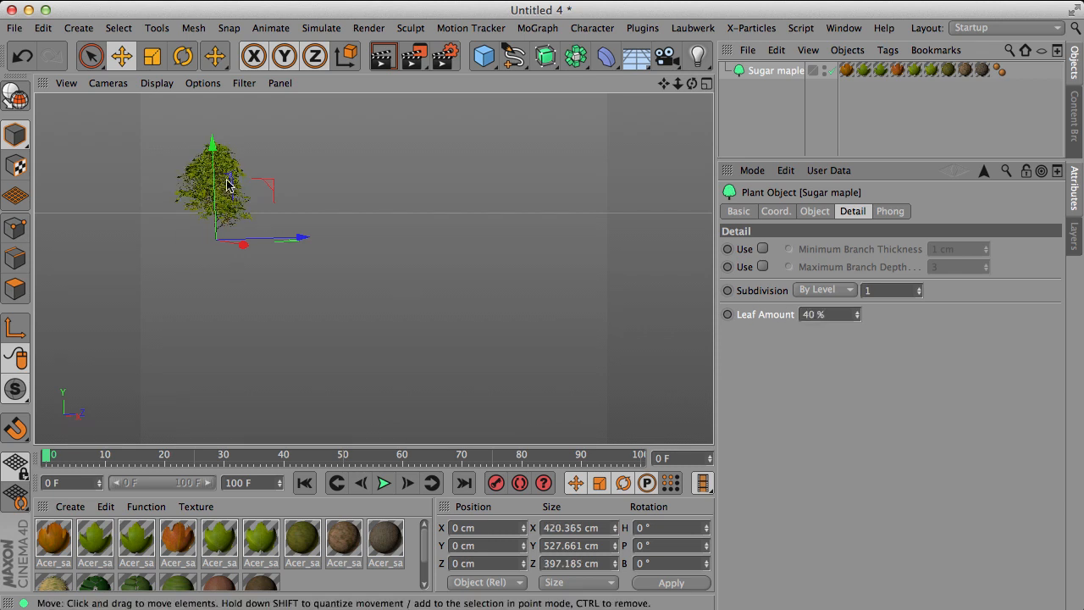
left_click(382, 56)
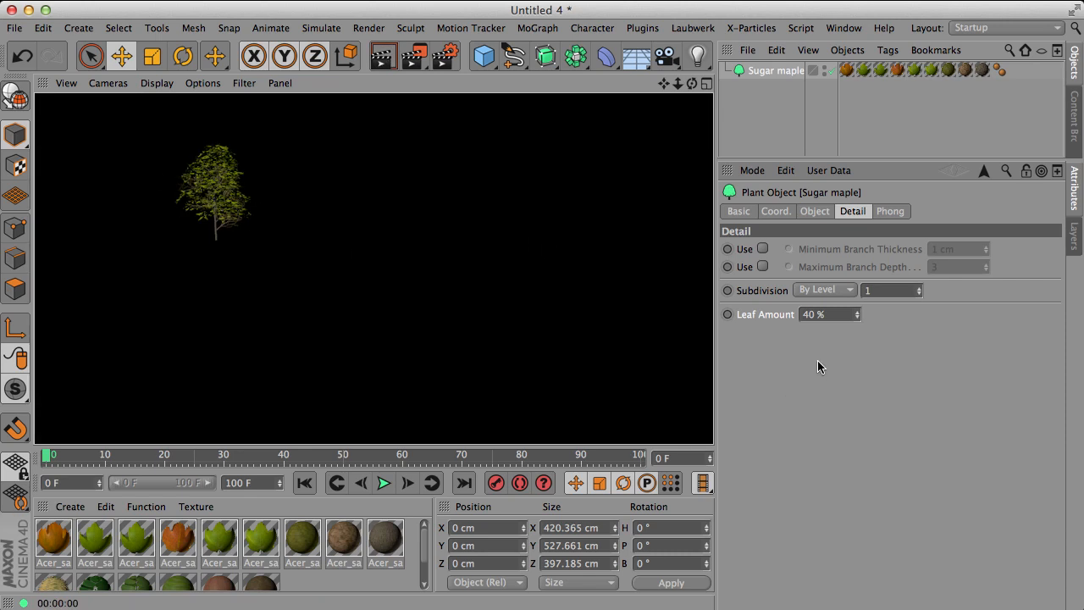
Restore the Sugar maple's leaf amount and leaf density to 100%
left_click(831, 314)
type("10")
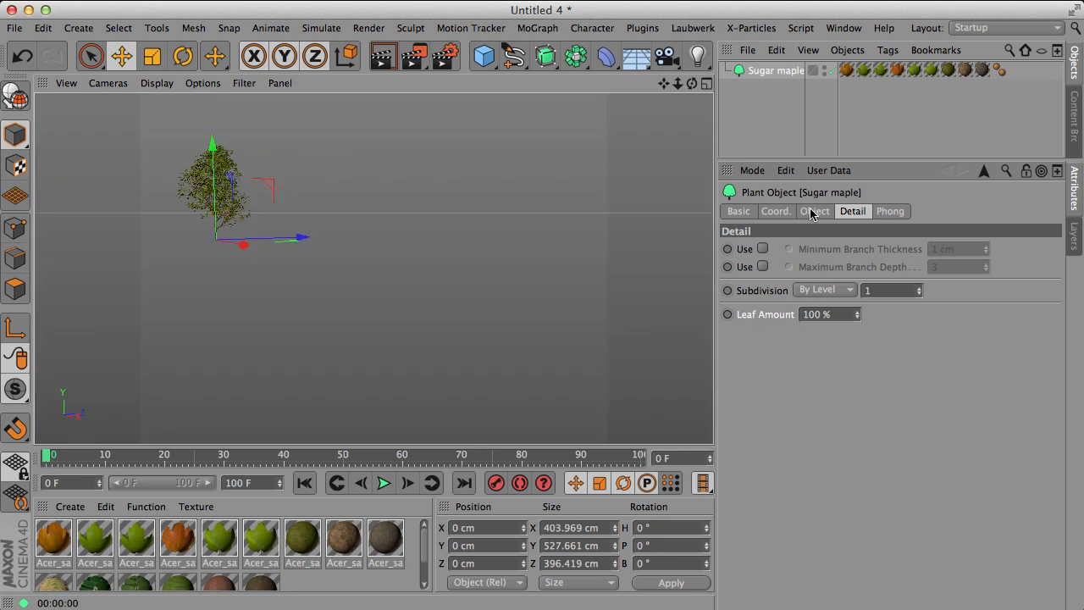
left_click(811, 211)
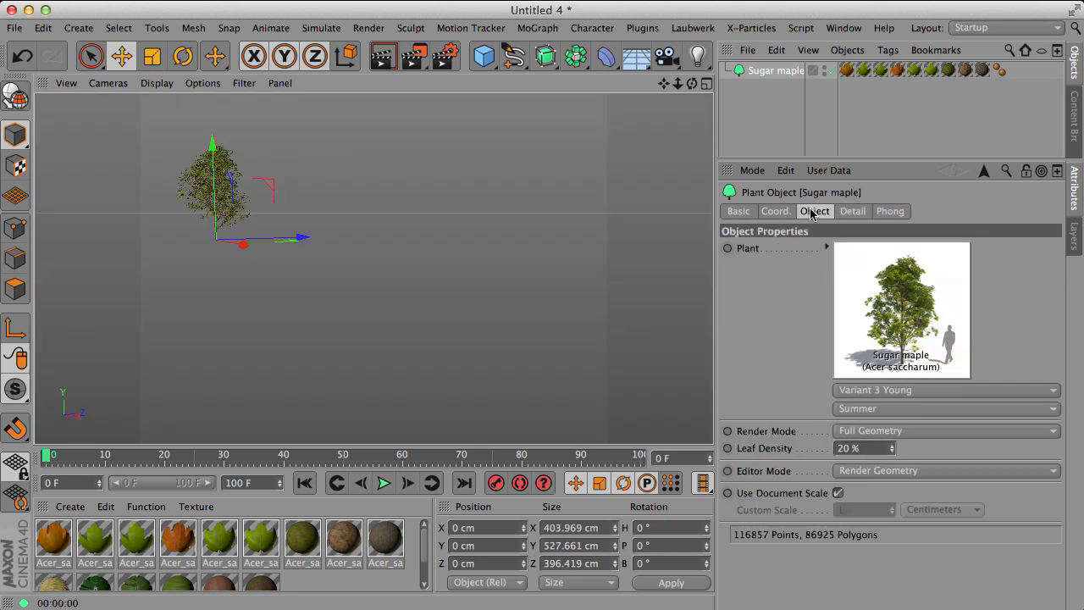
double_click(858, 446)
type("10")
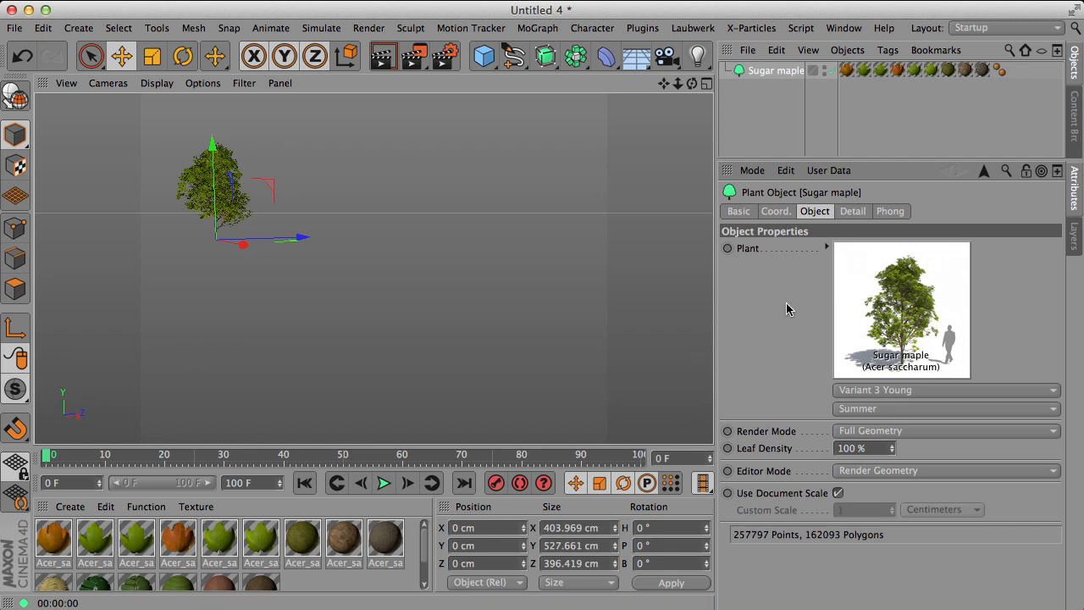
Switch the Sugar maple's season from Summer to Winter
right_click_drag(208, 186, 364, 204, "alt")
left_click_drag(272, 266, 384, 246, "alt")
middle_click_drag(222, 237, 303, 238, "alt")
left_click_drag(321, 225, 315, 248, "alt")
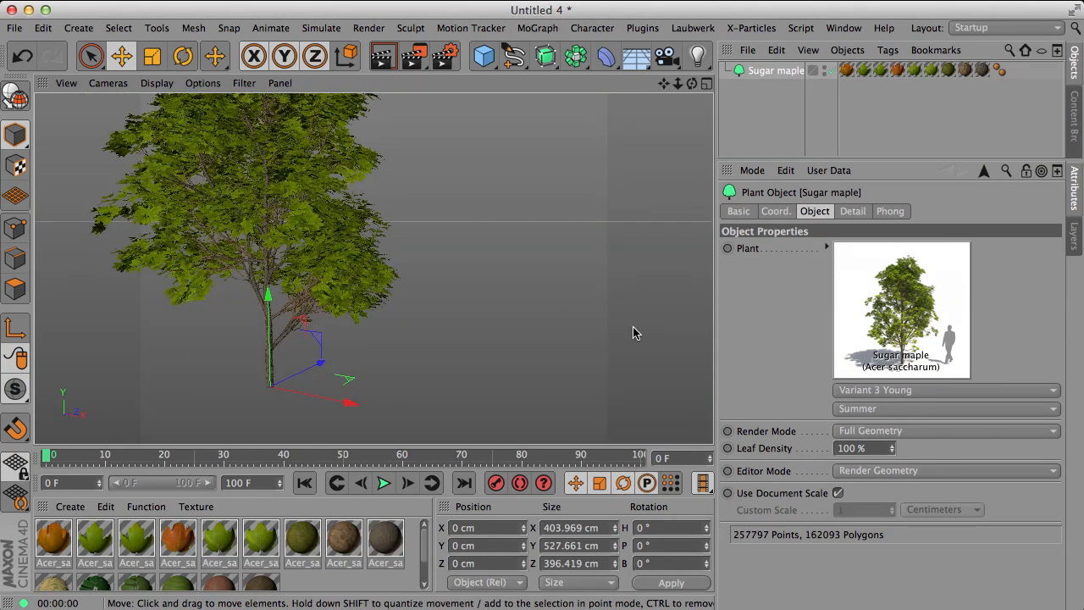
left_click(897, 408)
left_click(875, 474)
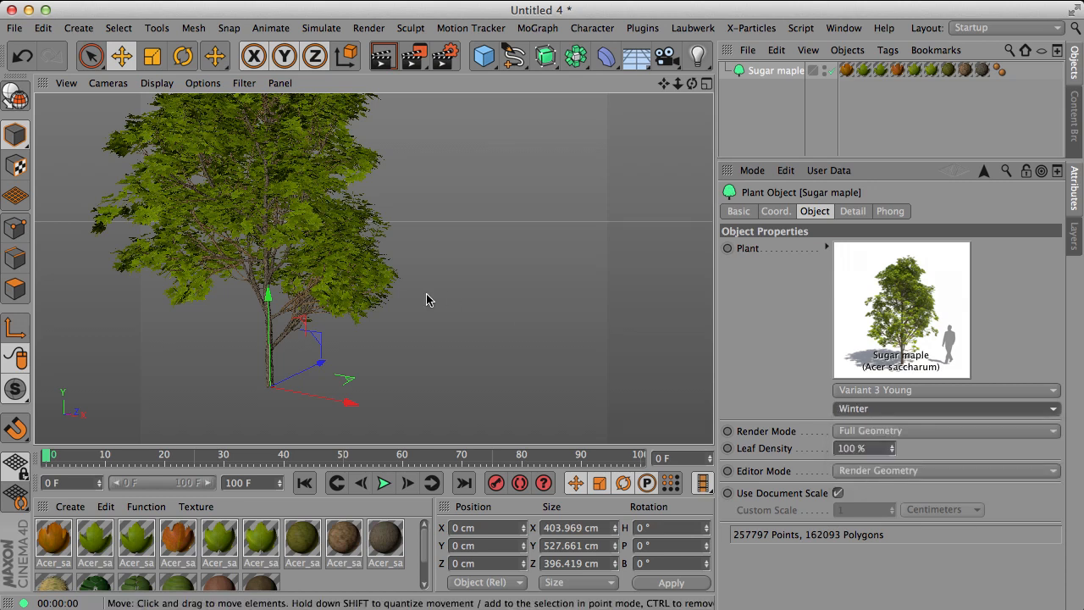
left_click_drag(313, 252, 278, 226, "alt")
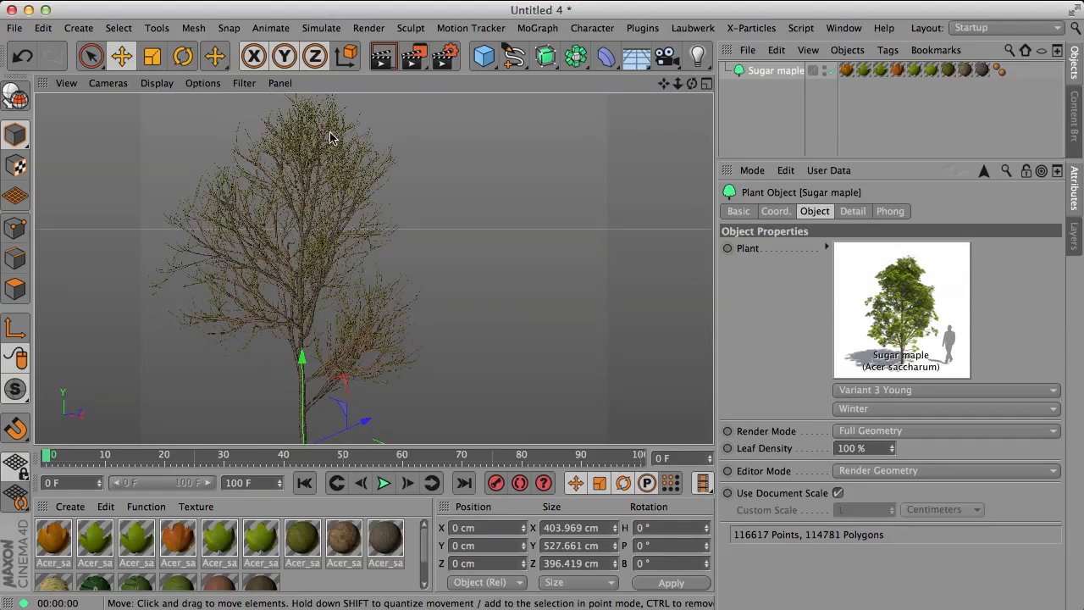
Examine the winter Sugar maple's crown, fine twigs and buds from several angles and distances
right_click_drag(305, 121, 407, 133, "alt")
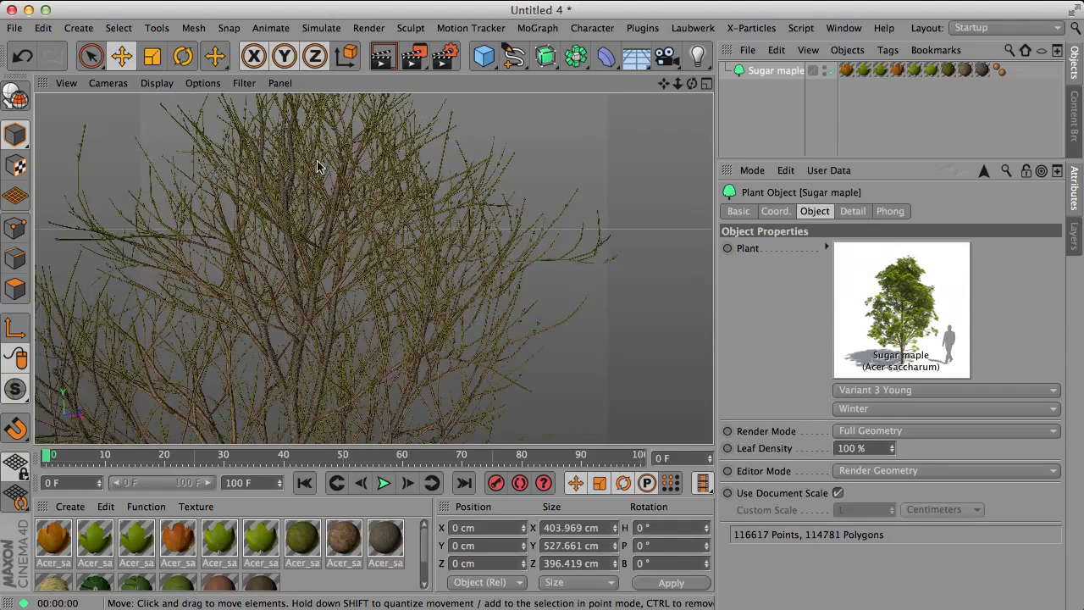
middle_click_drag(305, 153, 356, 210, "alt")
mouse_move(357, 215)
left_mouse_down("alt")
mouse_move(334, 229)
mouse_move(452, 245)
mouse_move(479, 225)
mouse_move(354, 275)
mouse_move(375, 213)
left_mouse_up("alt")
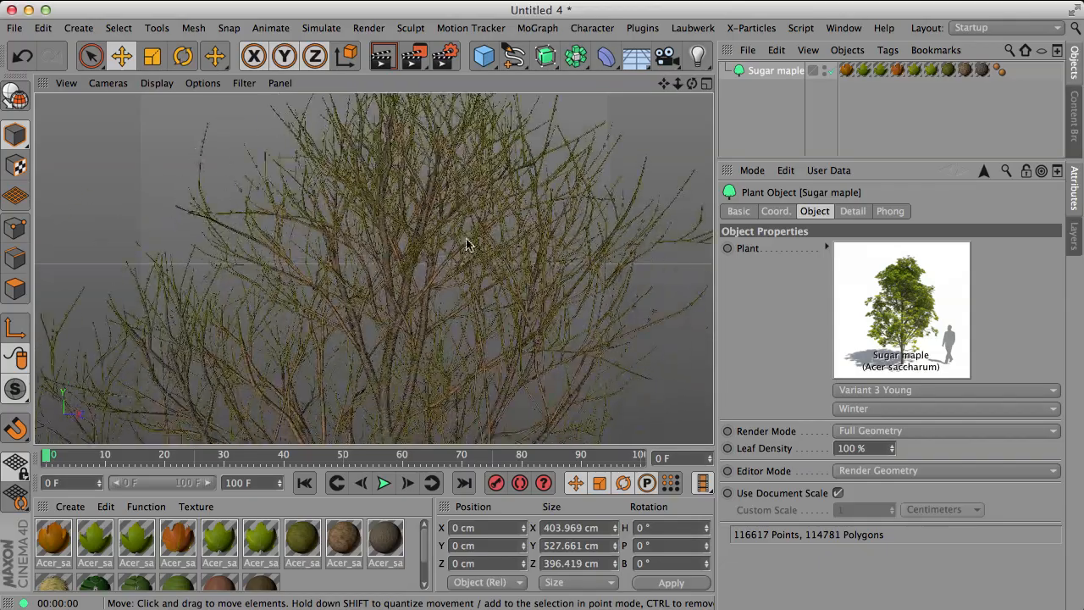
left_click_drag(573, 262, 467, 274, "alt")
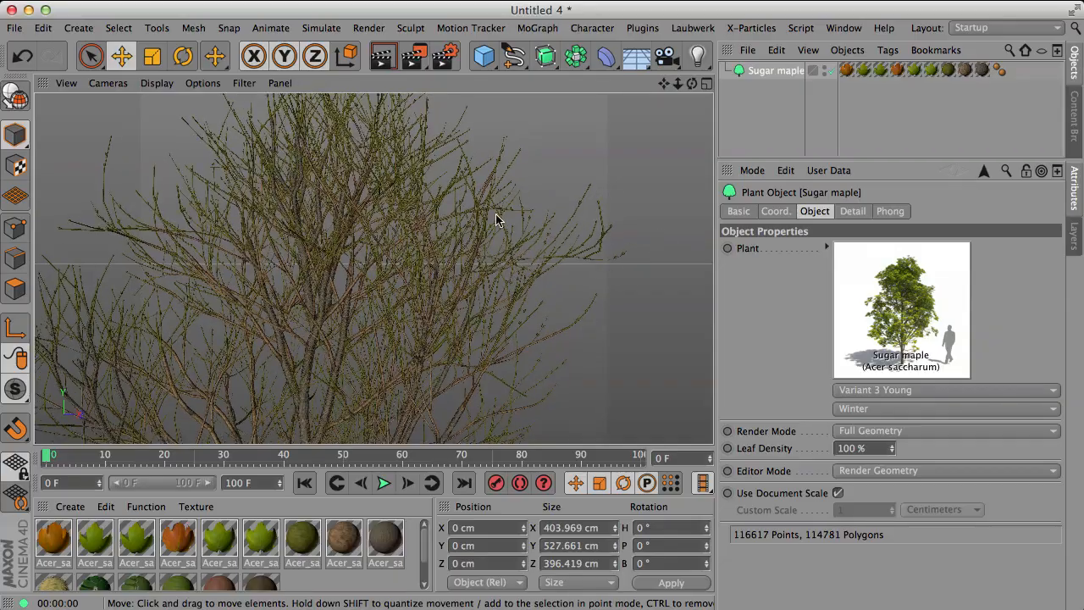
left_click_drag(401, 223, 395, 305, "alt")
right_click_drag(395, 299, 362, 315, "alt")
mouse_move(373, 270)
right_mouse_down("alt")
mouse_move(348, 328)
mouse_move(353, 266)
right_mouse_up("alt")
middle_click_drag(353, 271, 337, 200, "alt")
right_click_drag(355, 293, 282, 322, "alt")
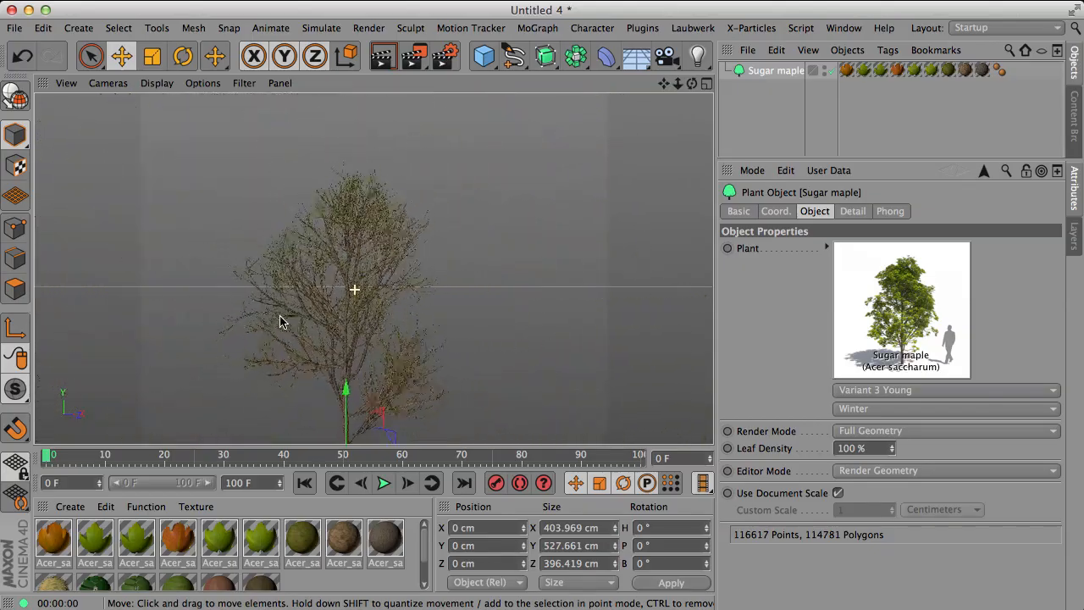
left_click_drag(340, 305, 277, 263, "alt")
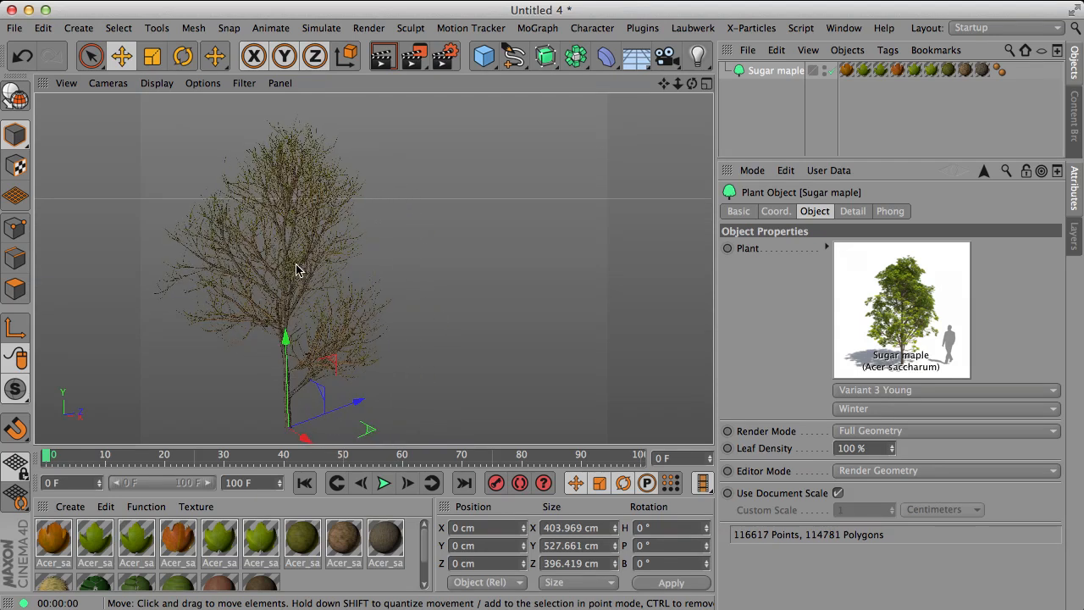
right_click_drag(277, 185, 349, 183, "alt")
left_click_drag(306, 211, 353, 198, "alt")
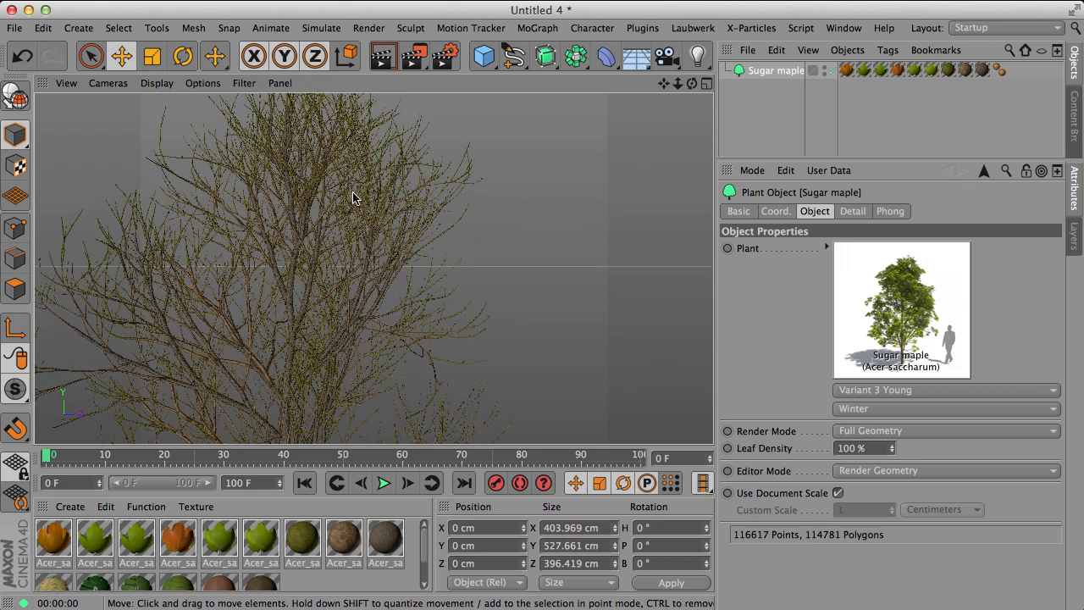
Enable the minimum branch thickness limit in the Sugar maple's detail settings
left_click(860, 213)
left_click_drag(266, 230, 329, 274, "alt")
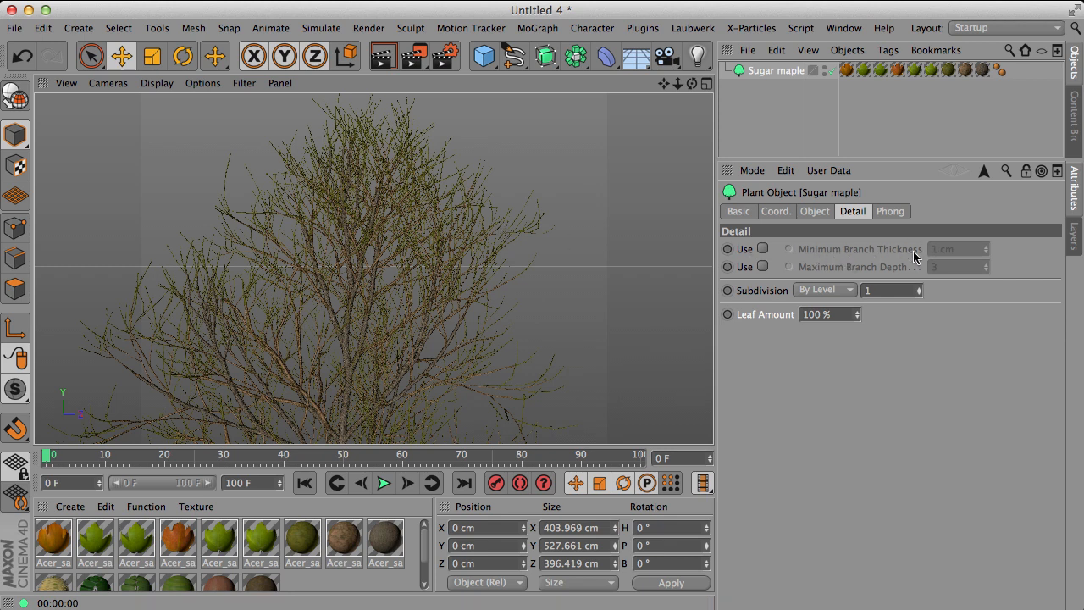
left_click(762, 248)
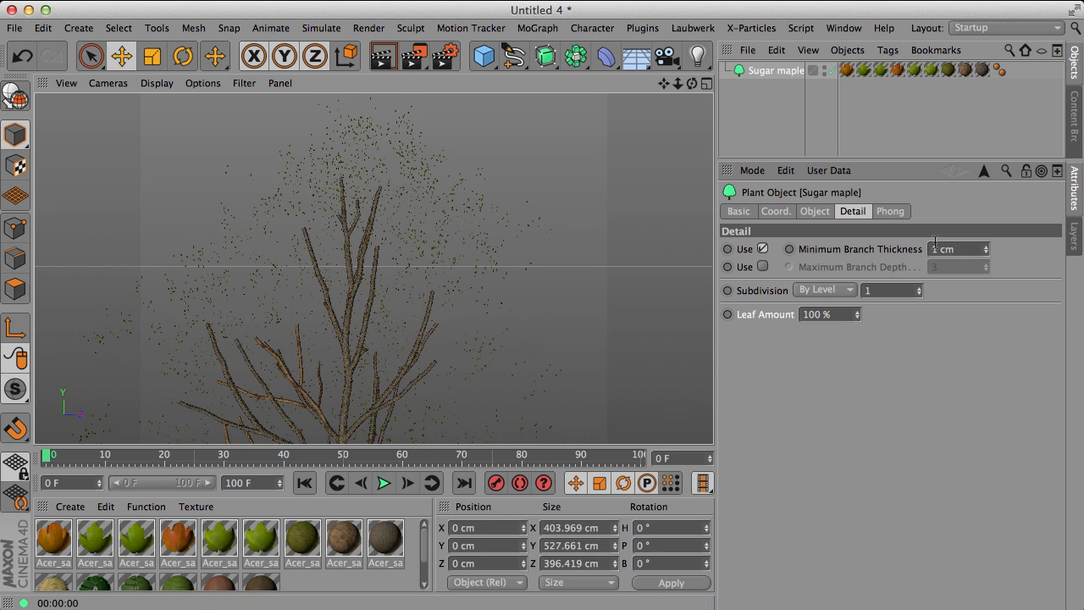
Set the Sugar maple's minimum branch thickness to 2 cm
left_click(974, 249)
left_click_drag(963, 248, 922, 278)
type("2")
key("Return")
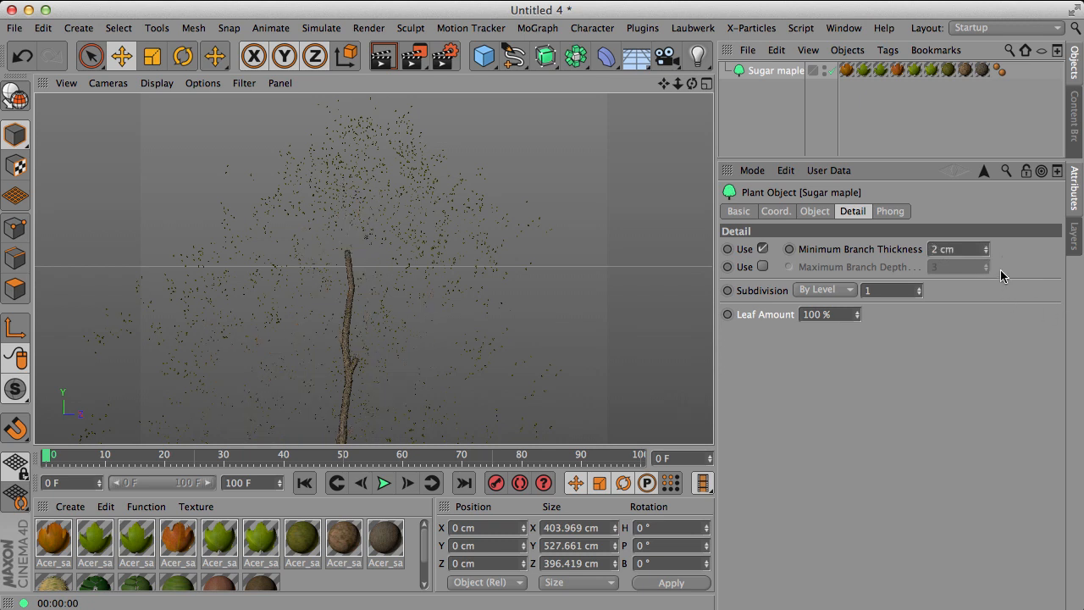
Set the minimum branch thickness to 0.5 cm and view the whole thinned-out tree
left_click(966, 249)
type("0,")
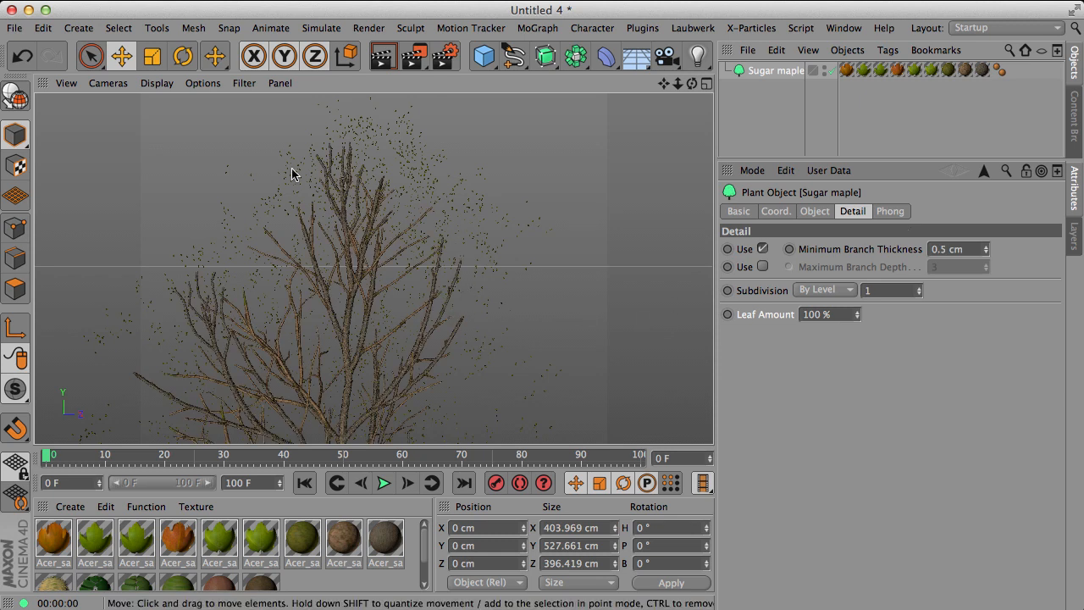
left_click_drag(383, 291, 378, 270, "alt")
right_click_drag(378, 269, 416, 296, "alt")
mouse_move(416, 297)
left_mouse_down("alt")
mouse_move(403, 307)
mouse_move(450, 297)
mouse_move(416, 288)
left_mouse_up("alt")
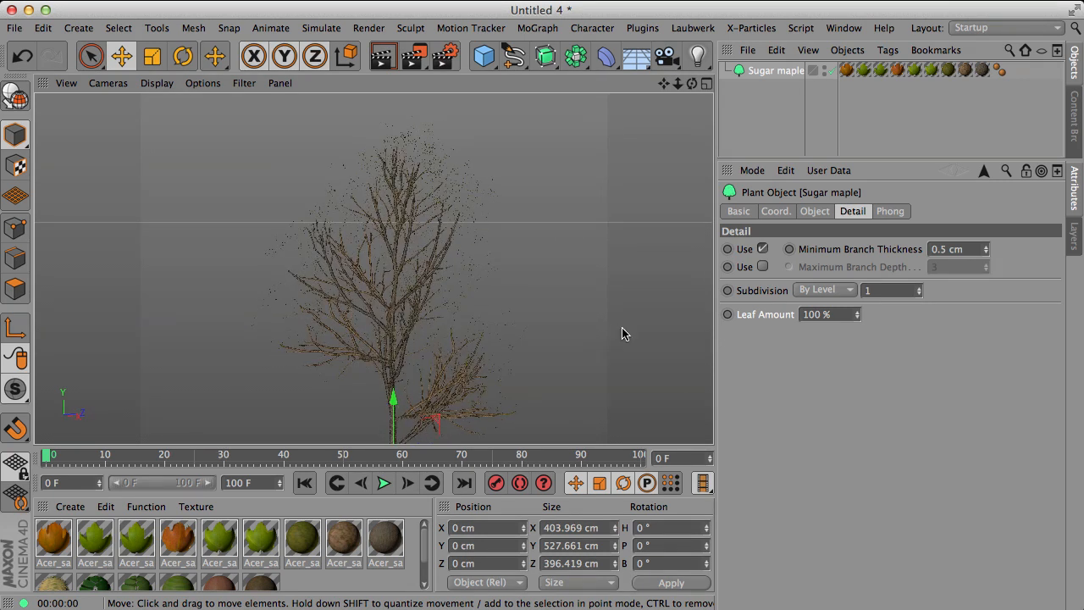
Turn off the minimum branch thickness limit and examine how the branches fork from the trunk
left_click(762, 249)
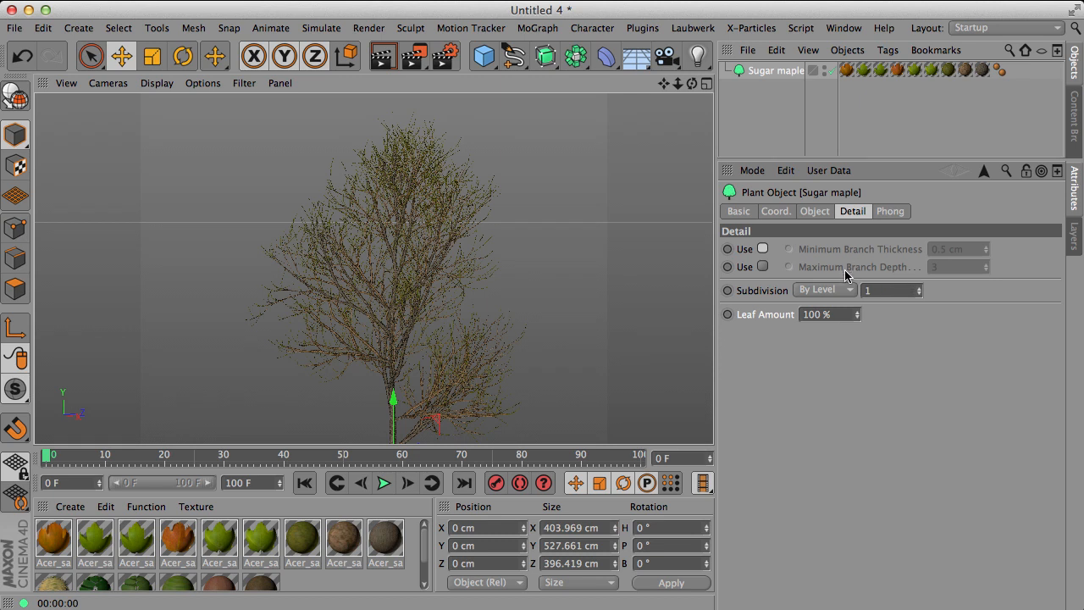
middle_click_drag(404, 343, 359, 240, "alt")
left_click_drag(359, 273, 438, 266, "alt")
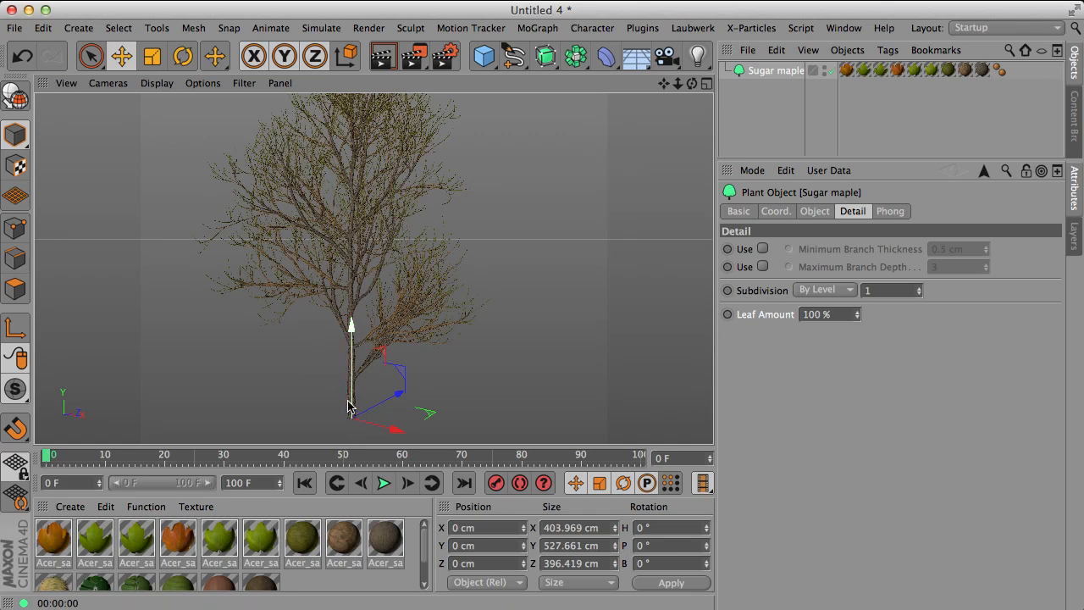
scroll(348, 406, "up", 6)
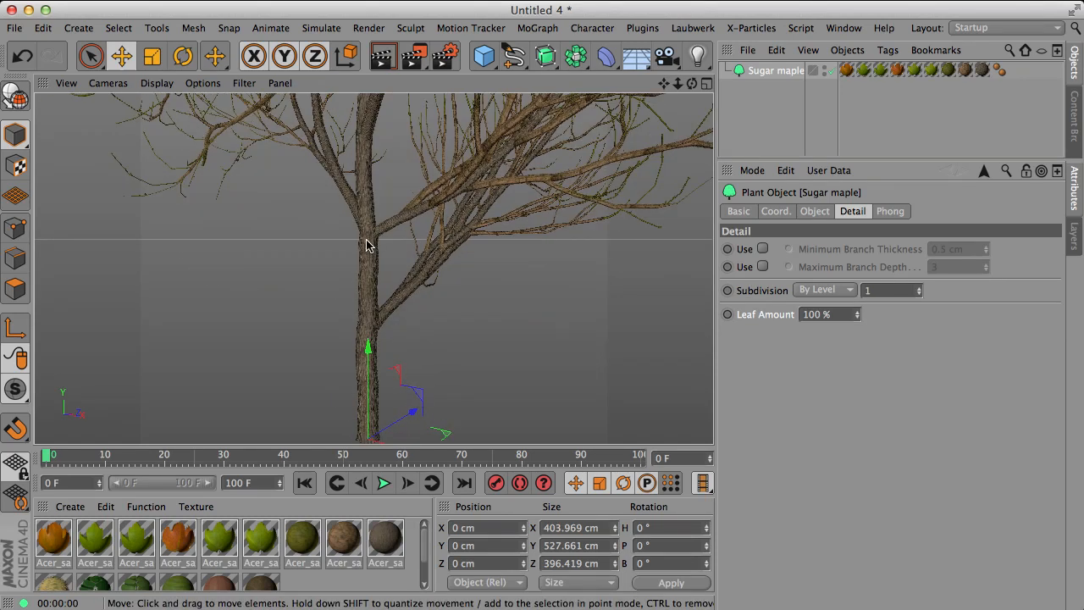
middle_click_drag(372, 239, 362, 288, "alt")
left_click_drag(397, 373, 270, 369, "alt")
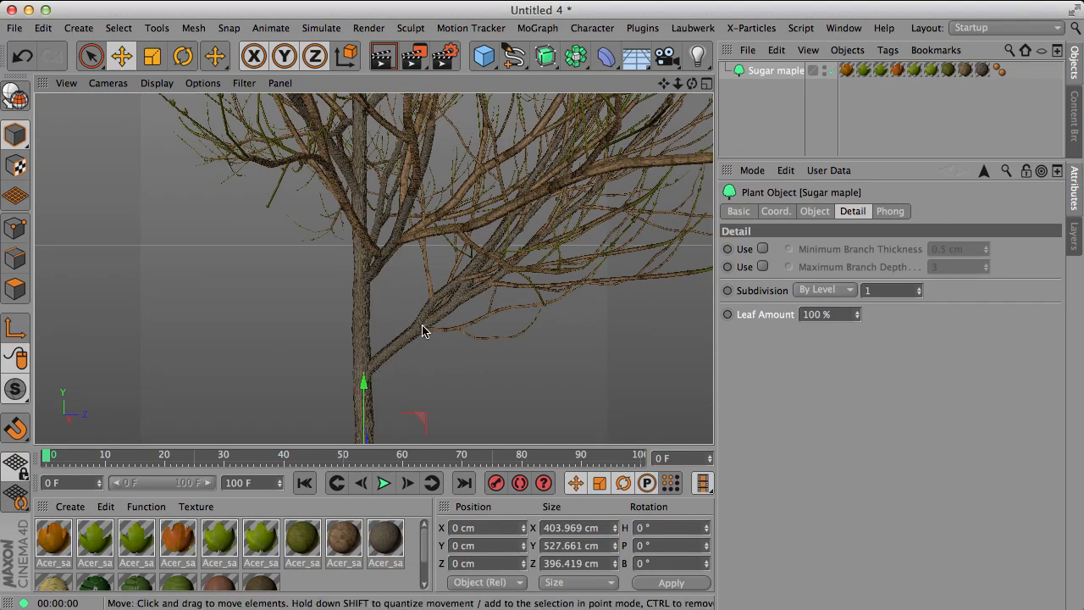
left_click_drag(595, 274, 508, 341, "alt")
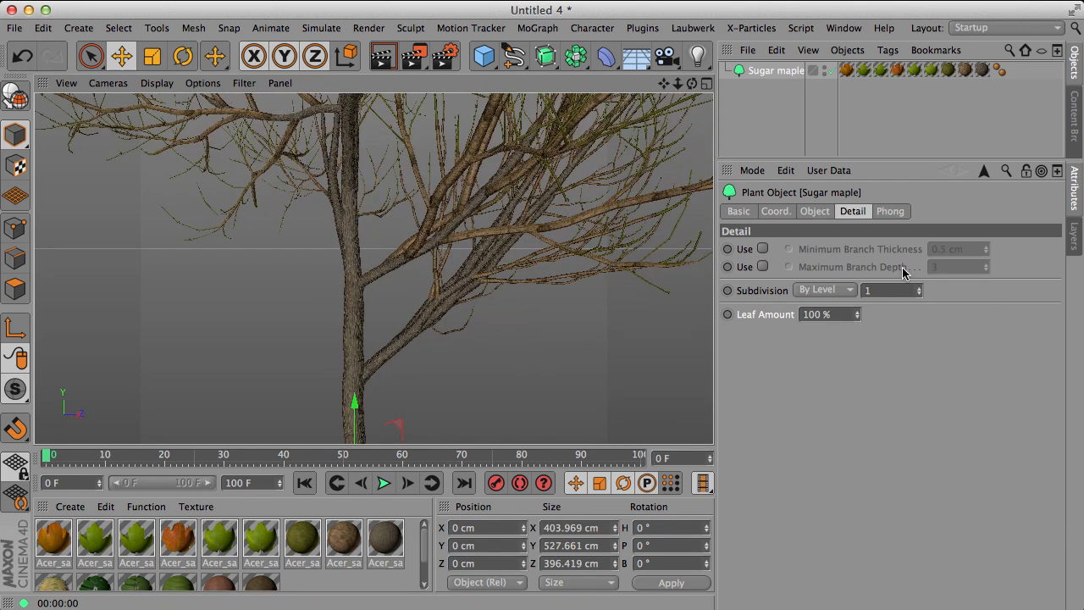
Enable the Sugar maple's maximum branch depth limit and lower it to 1
left_click(762, 265)
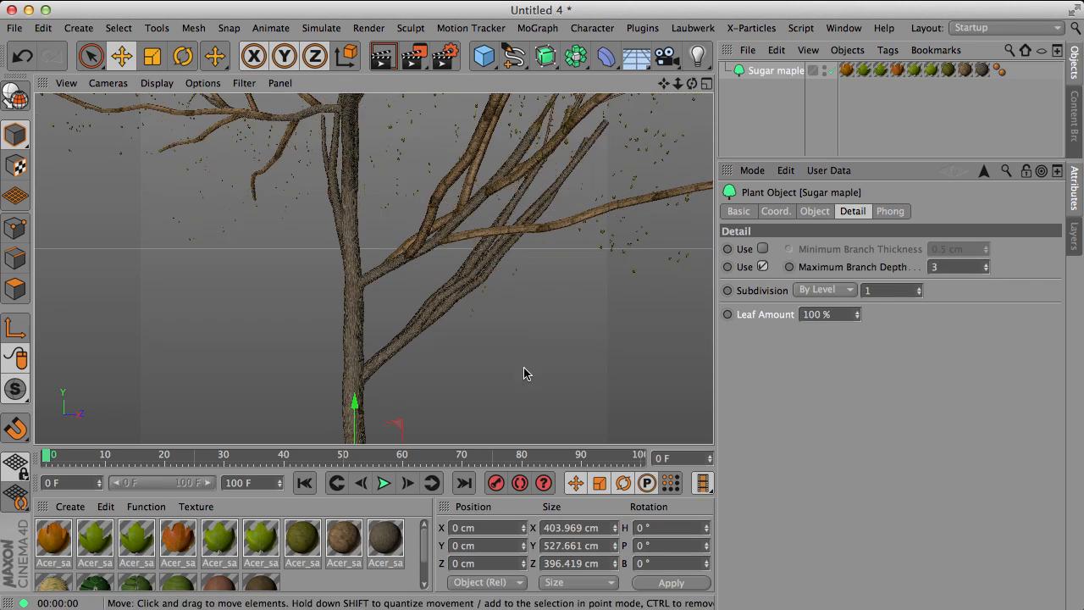
left_click_drag(500, 350, 383, 267, "alt")
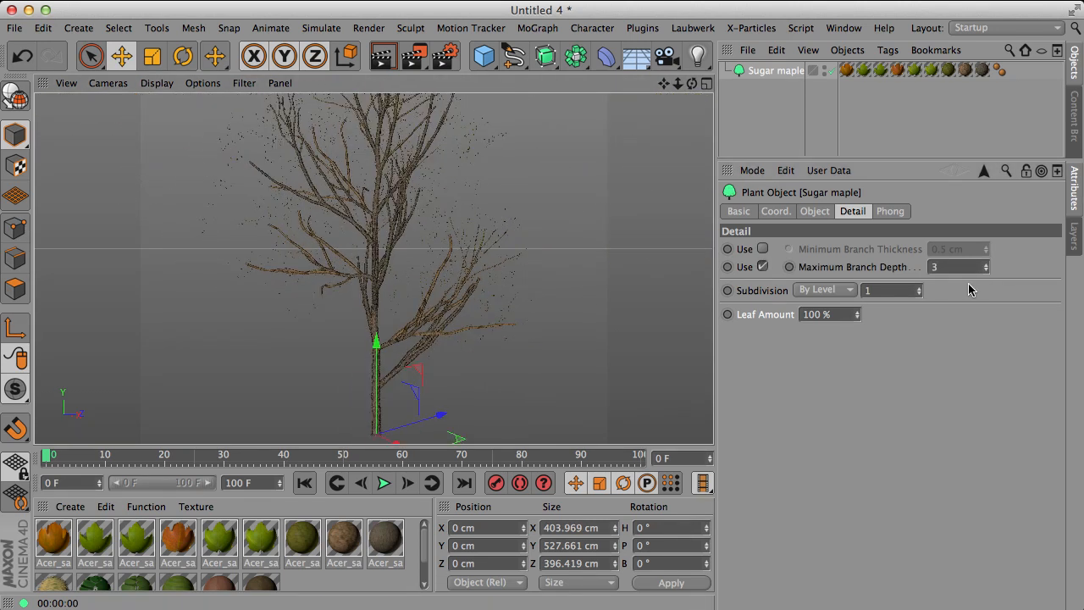
left_click(986, 271)
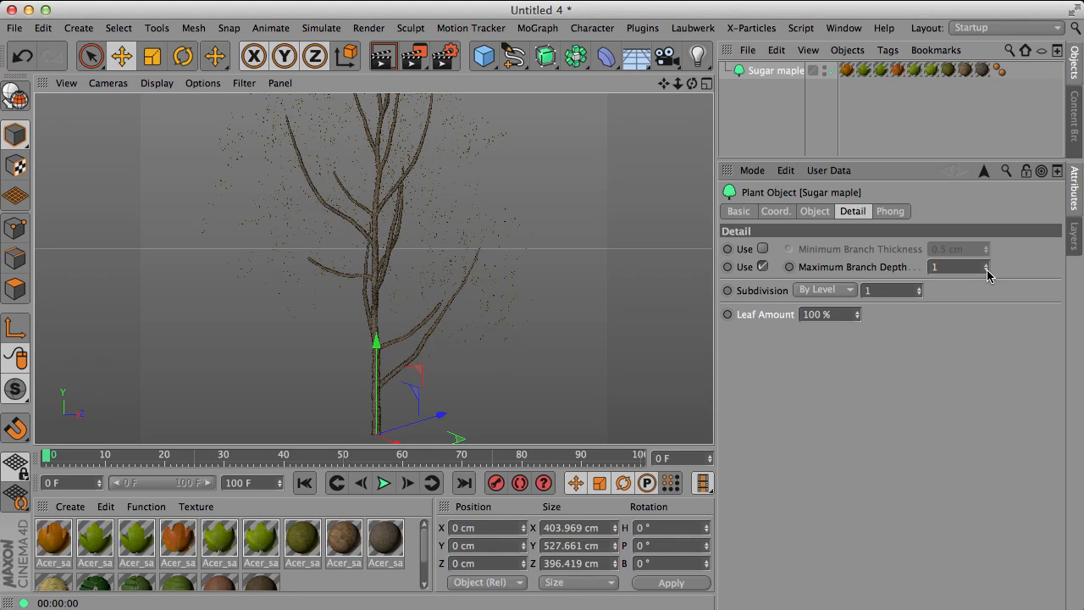
mouse_move(376, 209)
left_mouse_down("alt")
mouse_move(355, 217)
mouse_move(378, 230)
left_mouse_up("alt")
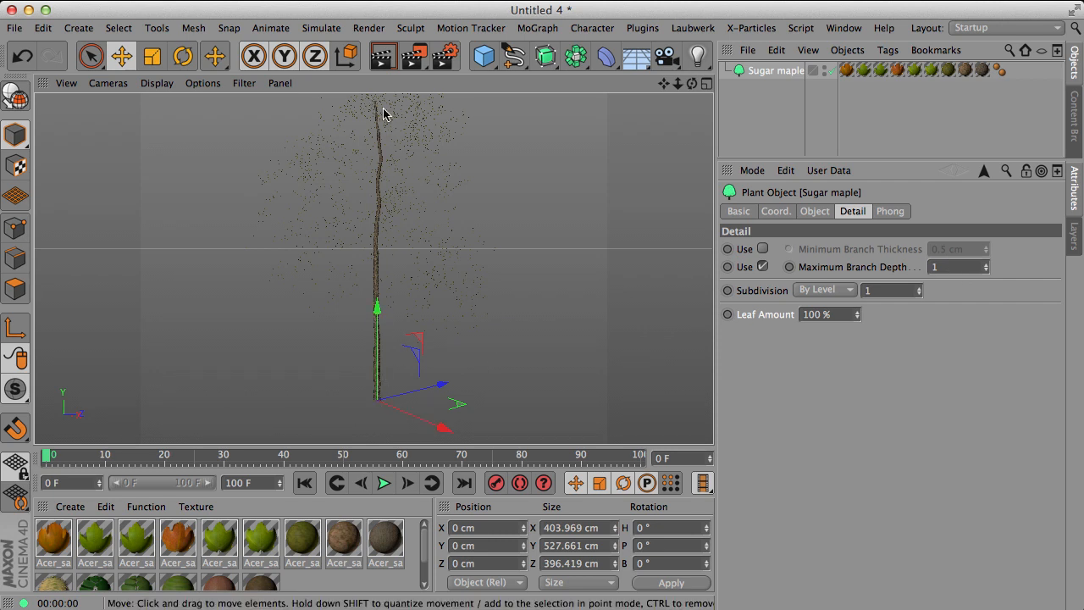
Raise the maximum branch depth to 4 and inspect the outer branches up close
left_click(986, 264)
left_click(986, 263)
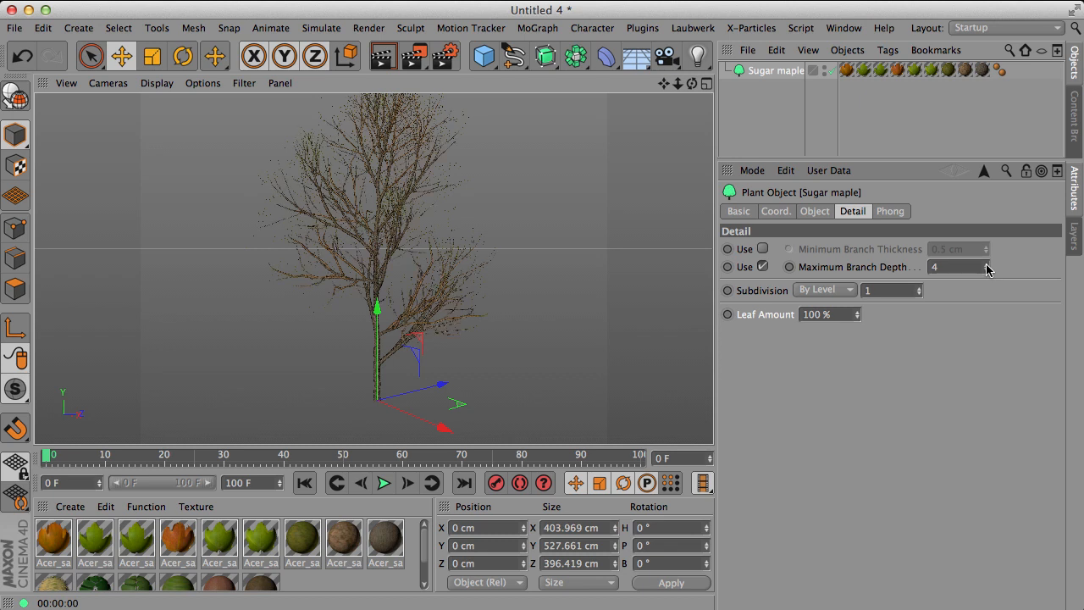
scroll(372, 143, "up", 6)
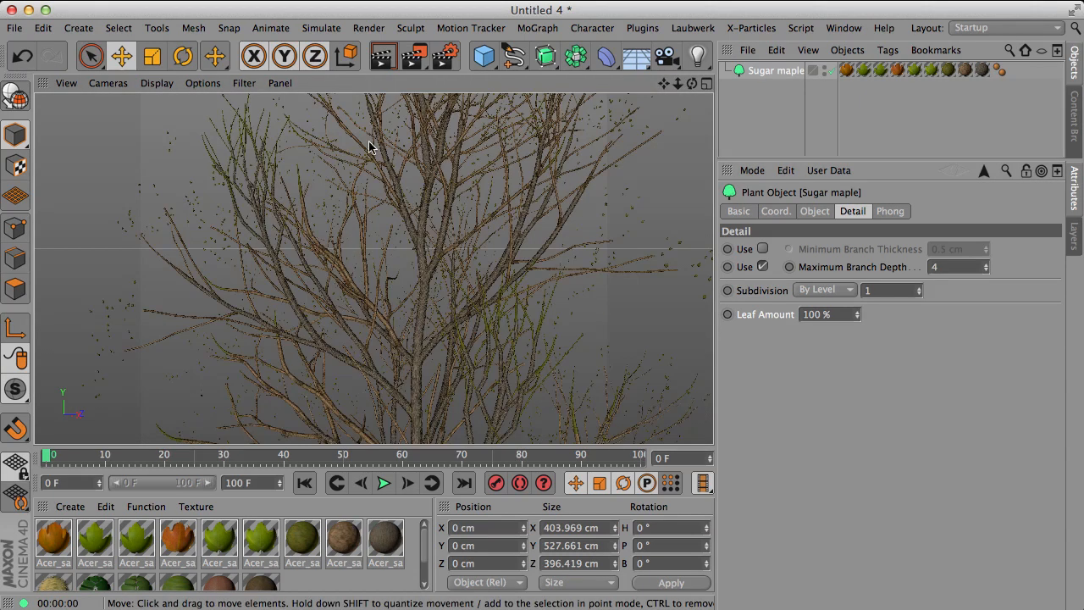
middle_click_drag(298, 162, 289, 313, "alt")
right_click_drag(214, 310, 255, 311, "alt")
middle_click_drag(340, 324, 328, 255, "alt")
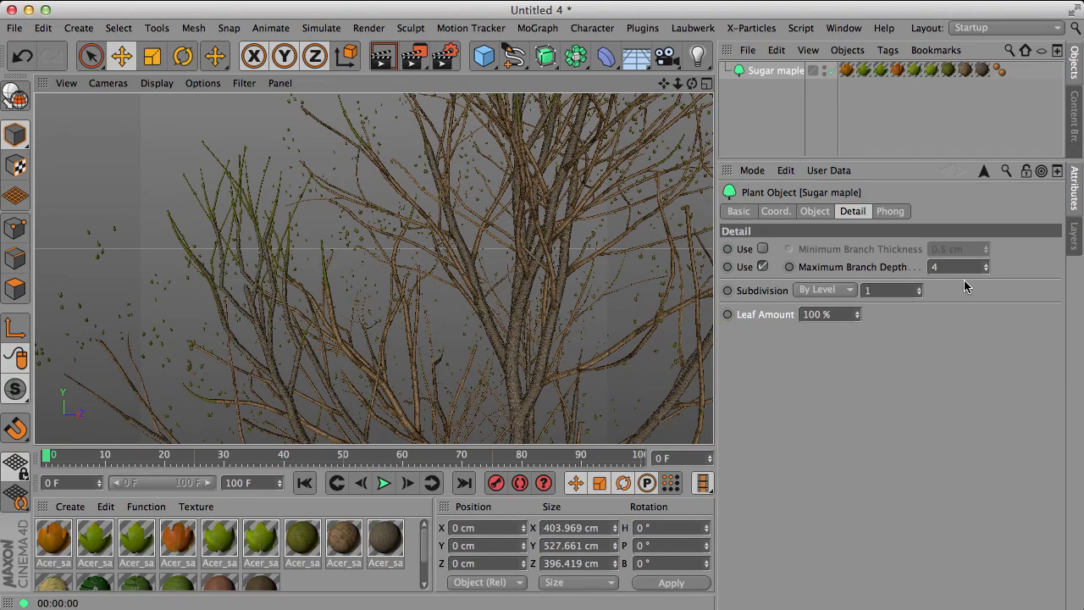
Enable the 0.5 cm minimum branch thickness alongside the branch depth limit and view the whole tree
left_click(763, 248)
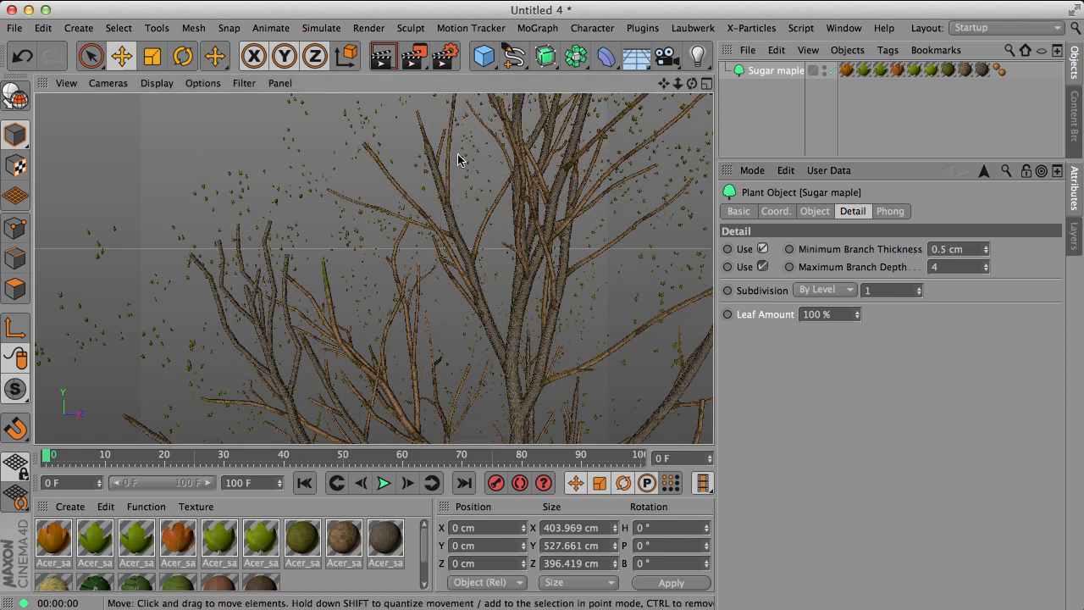
right_click_drag(577, 278, 520, 282, "alt")
middle_click_drag(559, 291, 488, 241, "alt")
left_click_drag(510, 307, 560, 312, "alt")
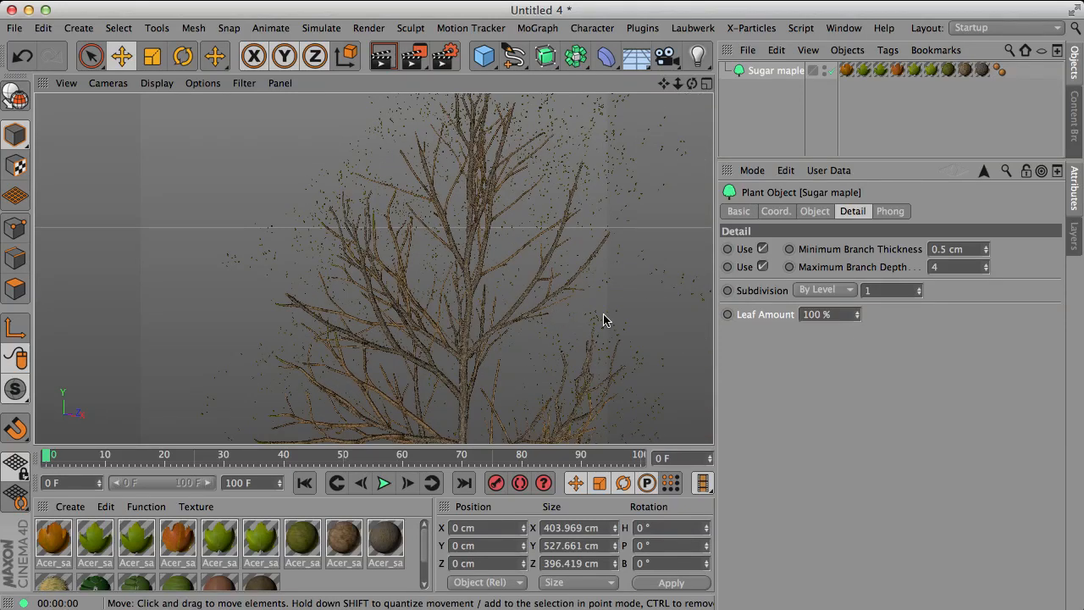
right_click_drag(496, 264, 474, 270, "alt")
left_click_drag(474, 269, 518, 337, "alt")
right_click_drag(404, 262, 380, 266, "alt")
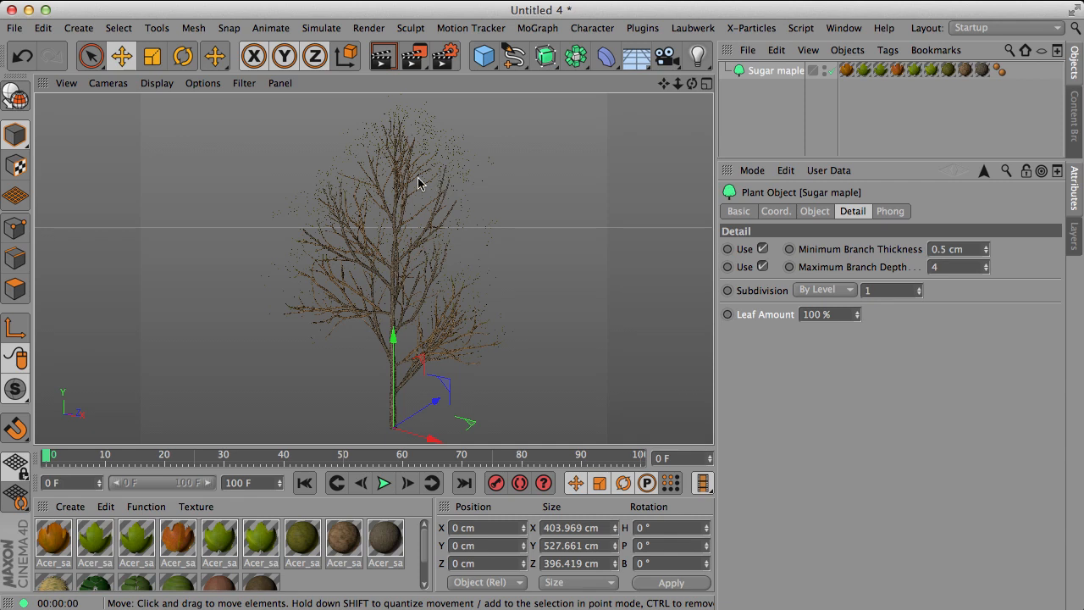
left_click_drag(407, 182, 269, 227, "alt")
right_click_drag(269, 227, 307, 227, "alt")
middle_click_drag(254, 224, 307, 233, "alt")
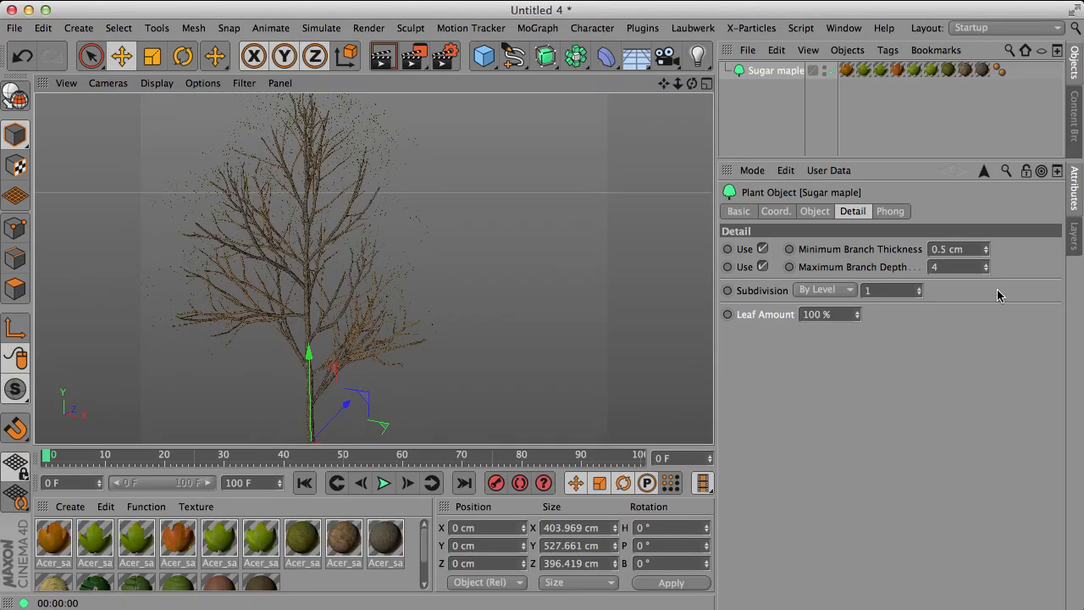
Change the viewport display to Gouraud Shading (Lines) and examine the polygon mesh at the trunk's base
right_click_drag(305, 306, 314, 286, "alt")
left_click_drag(313, 291, 314, 198, "alt")
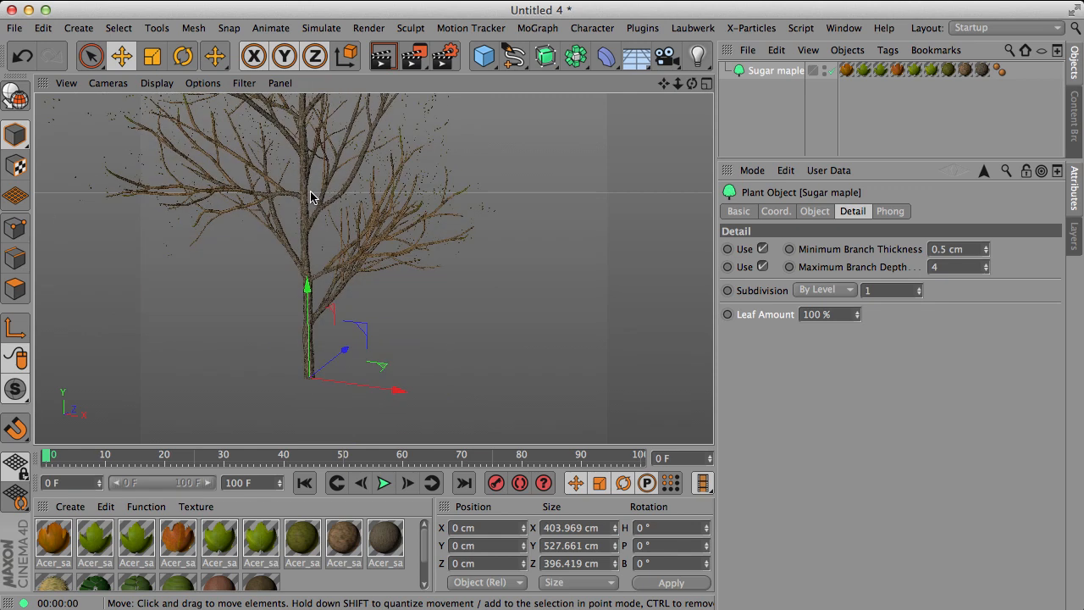
left_click_drag(329, 263, 337, 244, "alt")
right_click_drag(306, 359, 377, 347, "alt")
left_click_drag(377, 347, 360, 249, "alt")
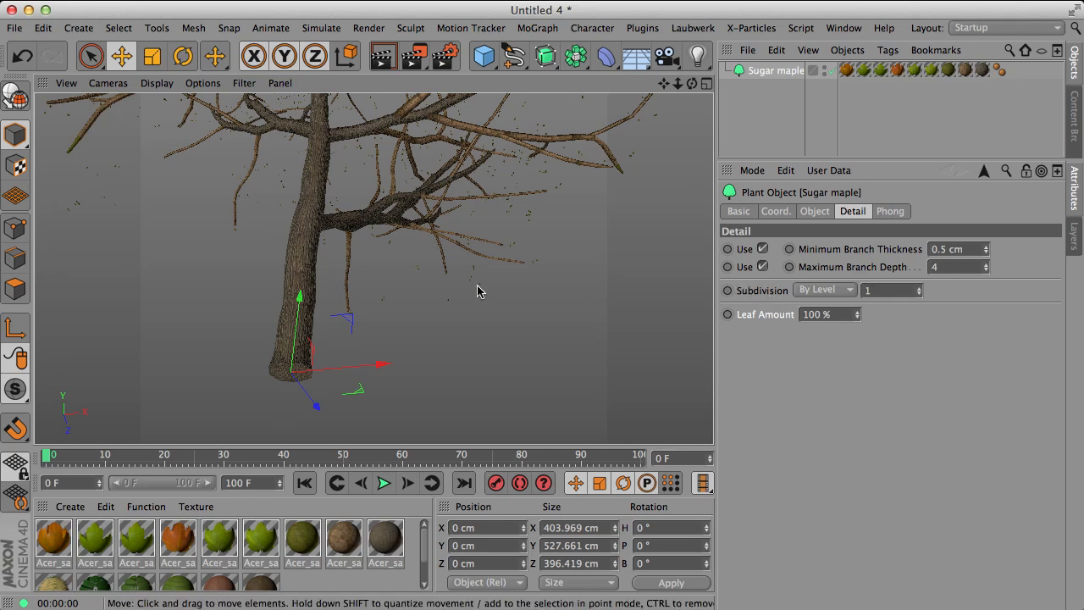
left_click(156, 83)
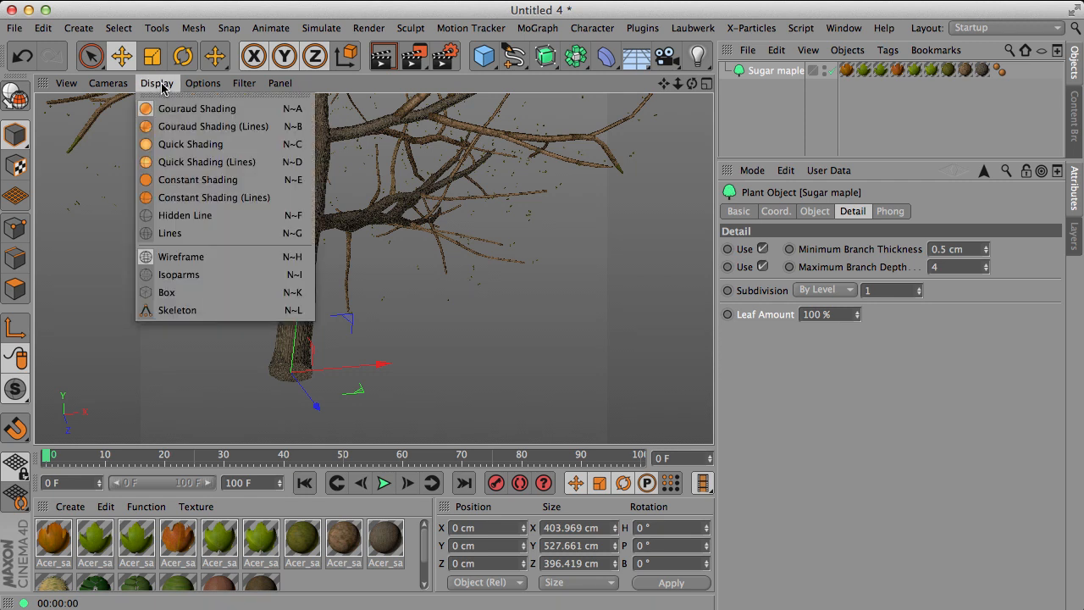
left_click(168, 133)
scroll(298, 271, "up", 10)
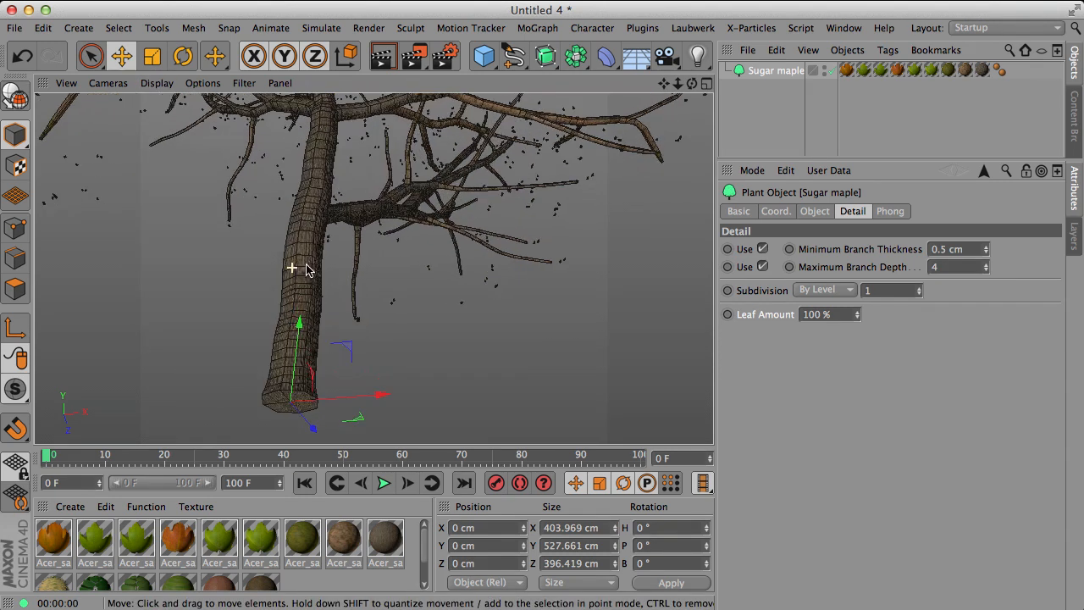
left_click_drag(373, 267, 316, 103, "alt")
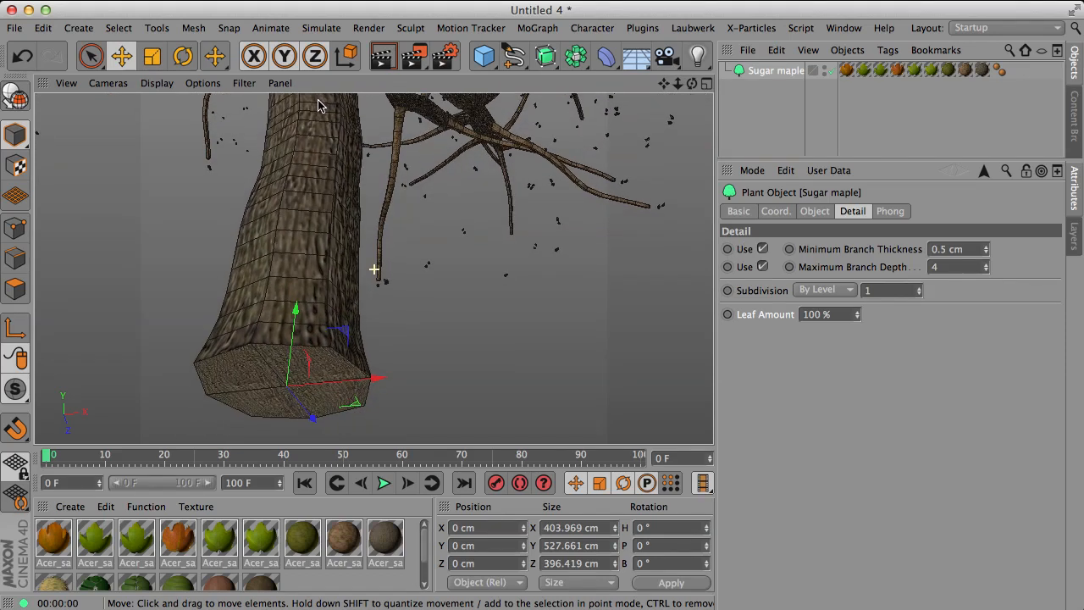
Lower the Sugar maple's By Level subdivision to 0 and examine the polygon mesh at the trunk's base
left_click_drag(331, 208, 381, 259, "alt")
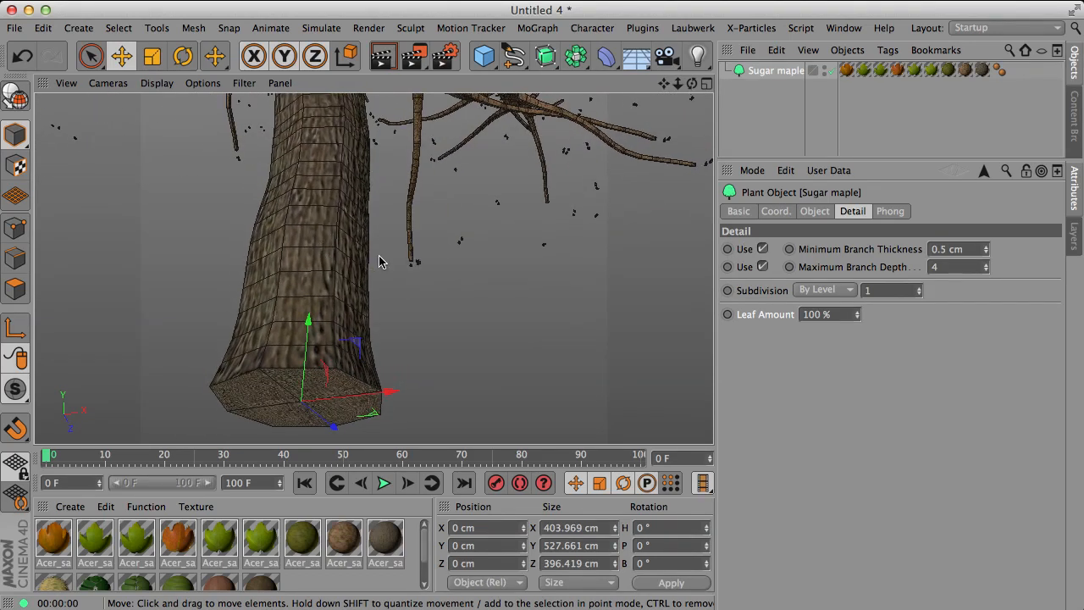
left_click(920, 292)
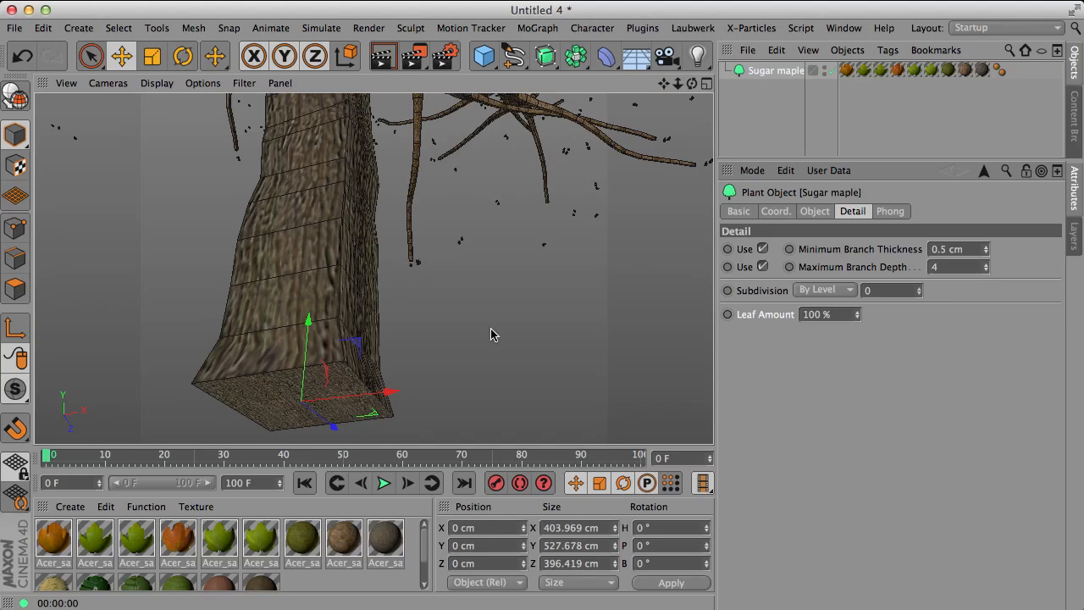
left_click_drag(367, 314, 268, 294, "alt")
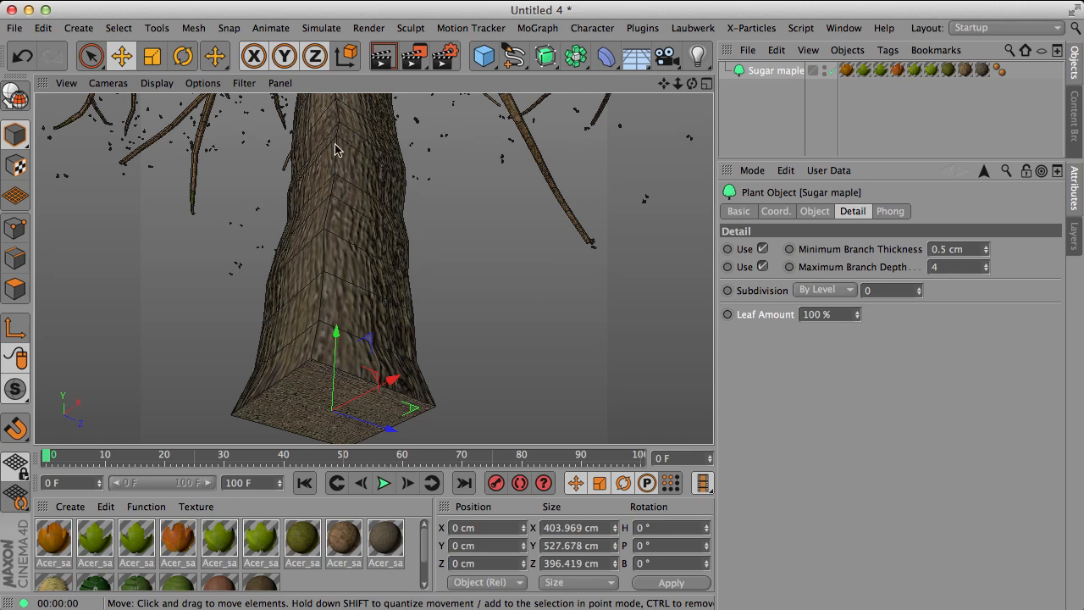
left_click_drag(336, 133, 388, 94, "alt")
Examine the unsubdivided mesh across the branches and where the lowest branch joins the trunk
right_click_drag(365, 140, 280, 154, "alt")
middle_click_drag(364, 137, 287, 315, "alt")
left_click_drag(306, 176, 310, 243, "alt")
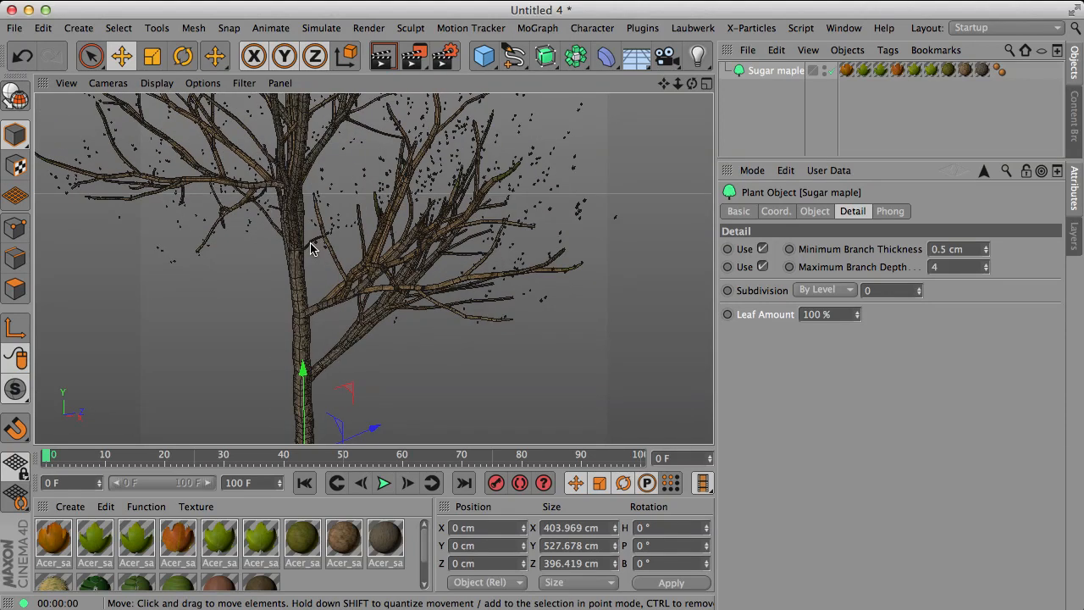
right_click_drag(304, 256, 245, 262, "alt")
left_click_drag(245, 262, 304, 235, "alt")
right_click_drag(279, 246, 396, 250, "alt")
left_click_drag(346, 329, 311, 342, "alt")
middle_click_drag(312, 341, 267, 160, "alt")
right_click_drag(266, 329, 292, 321, "alt")
middle_click_drag(232, 310, 232, 261, "alt")
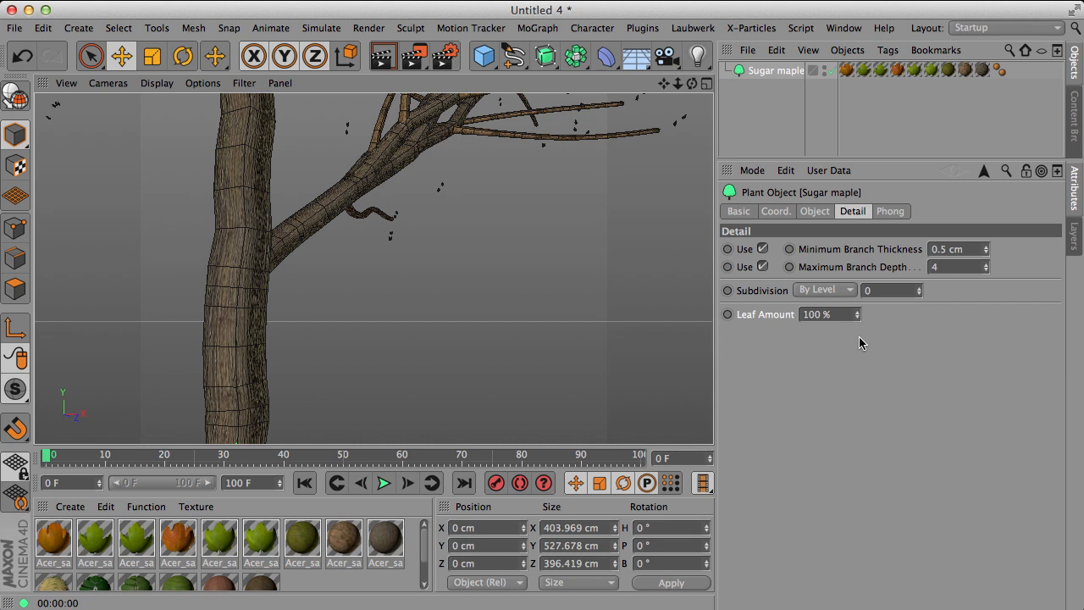
Raise the By Level subdivision to 1 and inspect the mesh of the trunk and its lowest branch
left_click(918, 287)
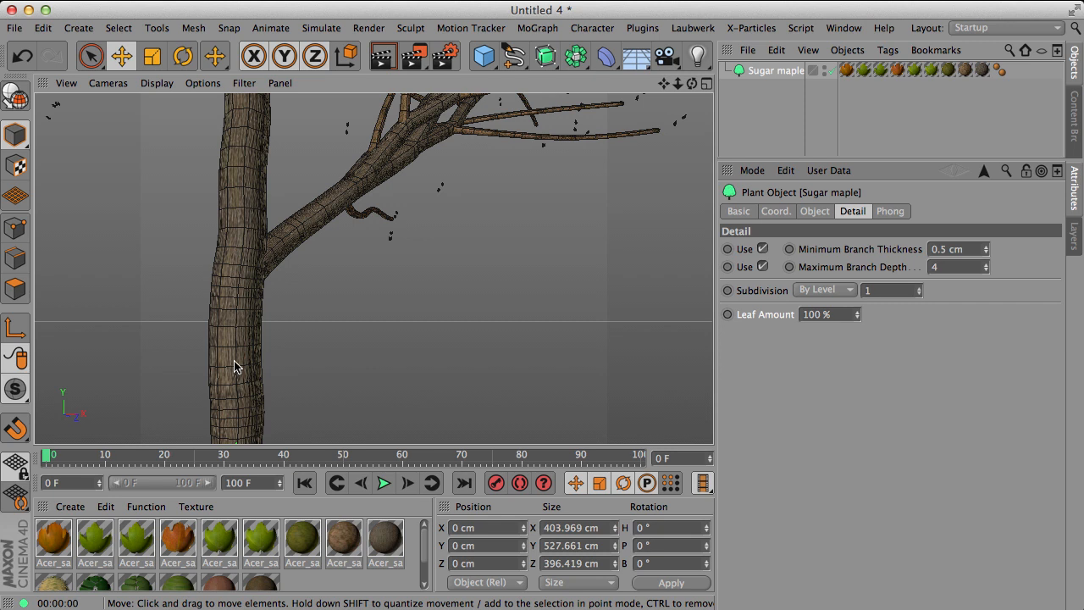
right_click_drag(235, 389, 228, 344, "alt")
left_click_drag(243, 370, 249, 233, "alt")
right_click_drag(251, 333, 311, 204, "alt")
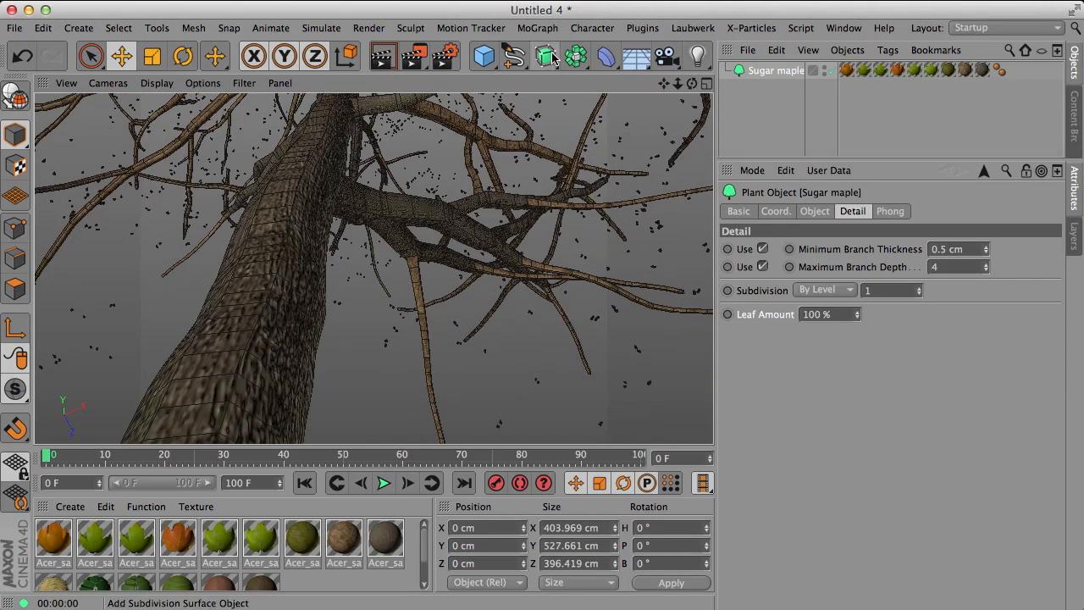
middle_click_drag(268, 352, 301, 233, "alt")
left_click_drag(292, 313, 335, 231, "alt")
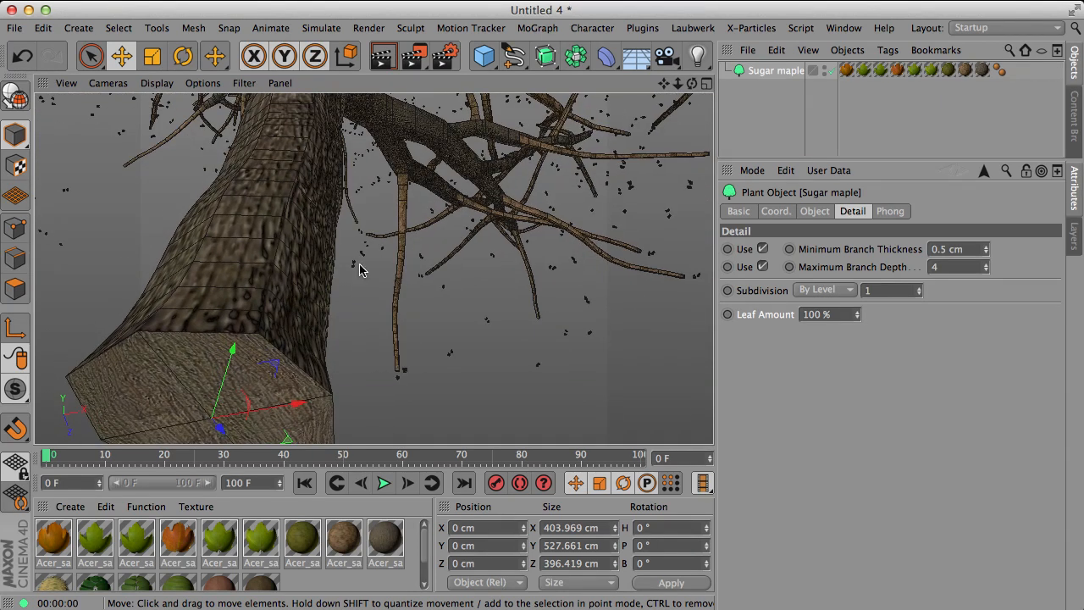
left_click_drag(271, 203, 308, 331, "alt")
left_click(280, 83)
left_click(263, 162)
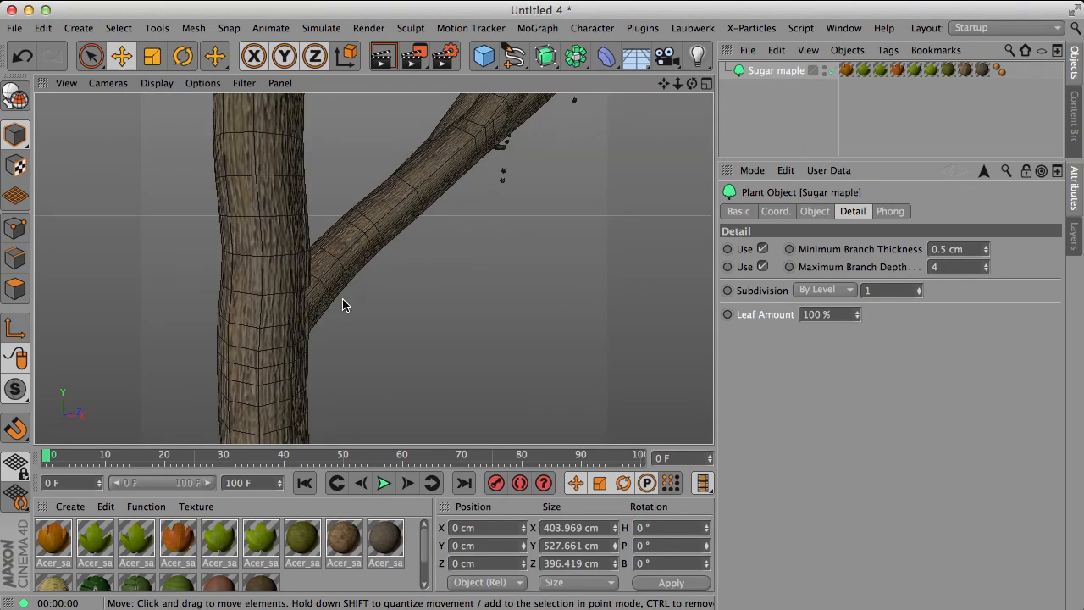
left_click_drag(377, 237, 273, 199, "alt")
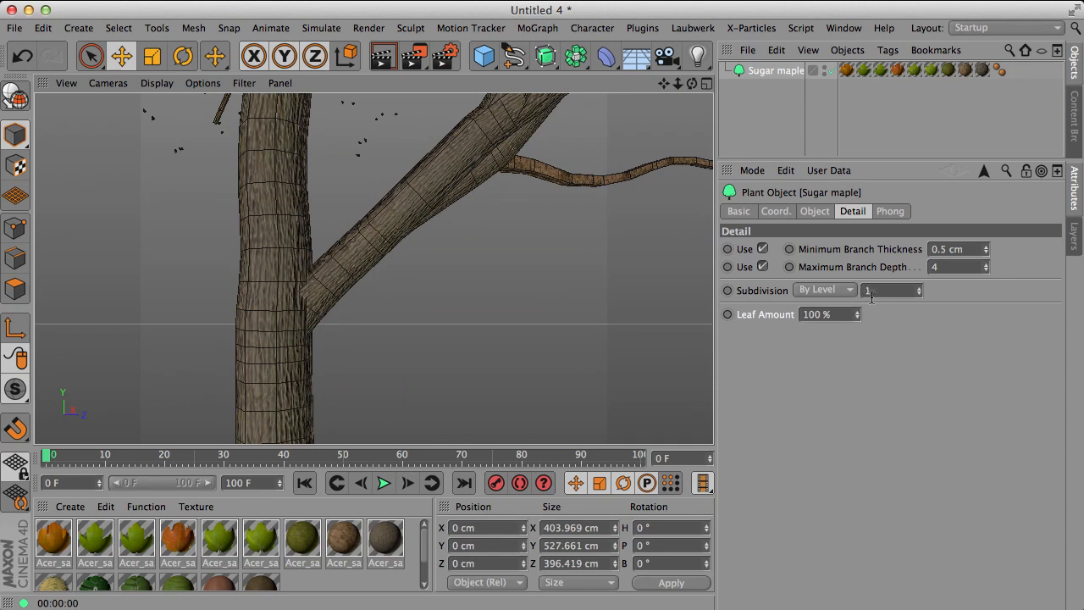
Raise the By Level subdivision to 2 and compare the mesh density of the trunk, main branches and thinner branches
left_click(919, 287)
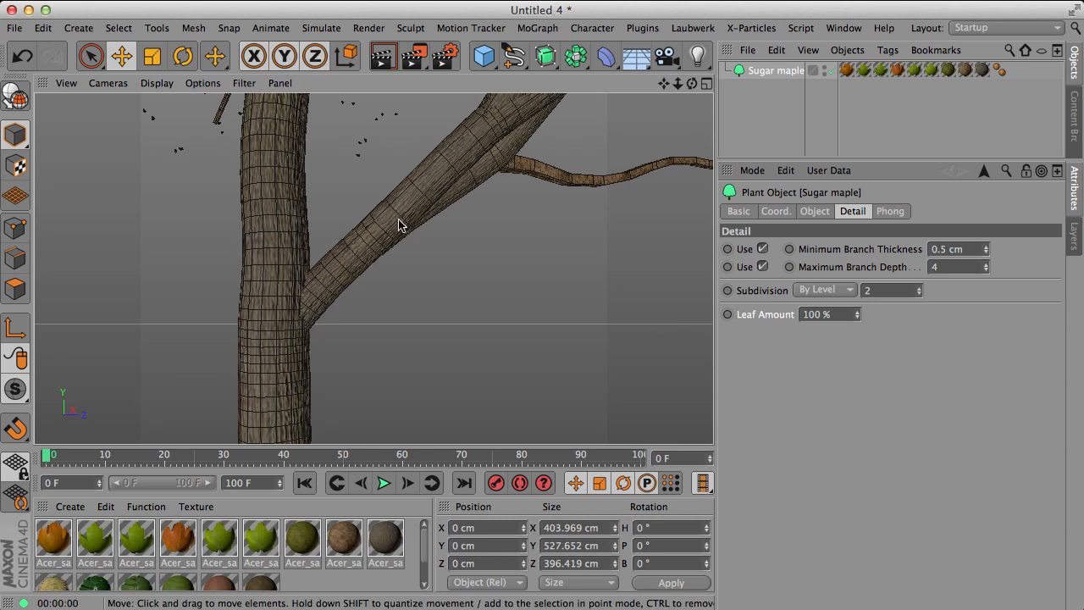
left_click_drag(422, 202, 398, 336, "alt")
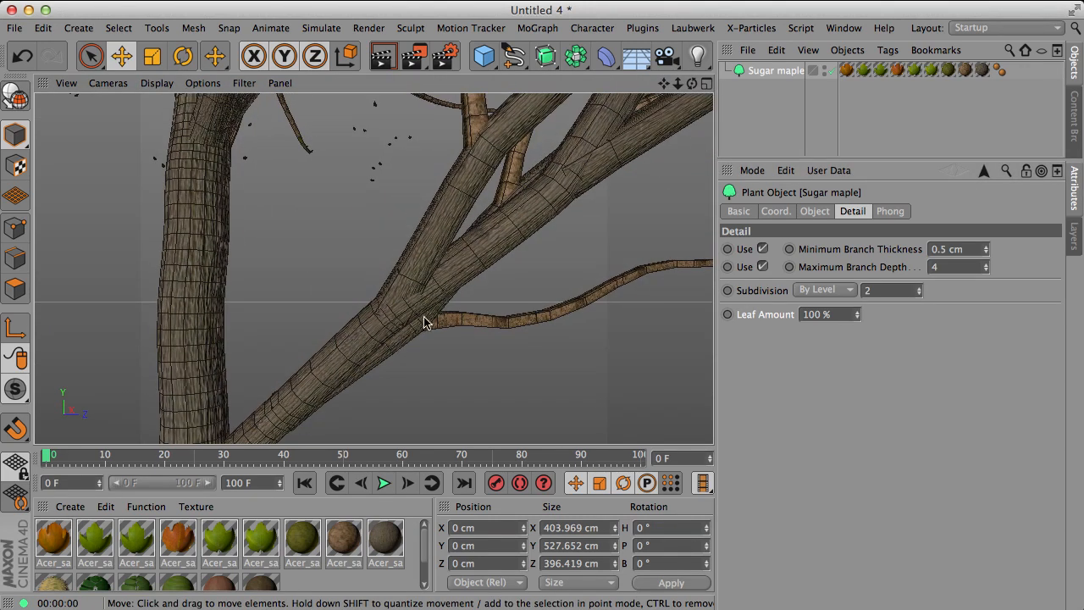
left_click_drag(435, 232, 386, 305, "alt")
right_click_drag(385, 301, 346, 310, "alt")
middle_click_drag(275, 282, 299, 257, "alt")
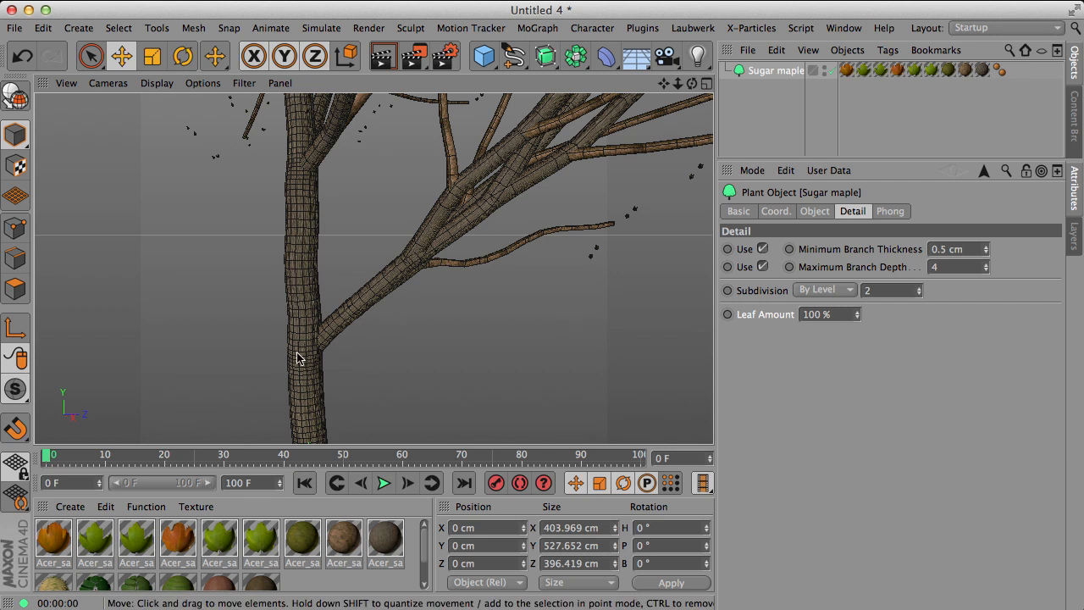
left_click_drag(297, 269, 377, 278, "alt")
middle_click_drag(313, 322, 306, 259, "alt")
scroll(311, 293, "down", 4)
scroll(306, 229, "up", 5)
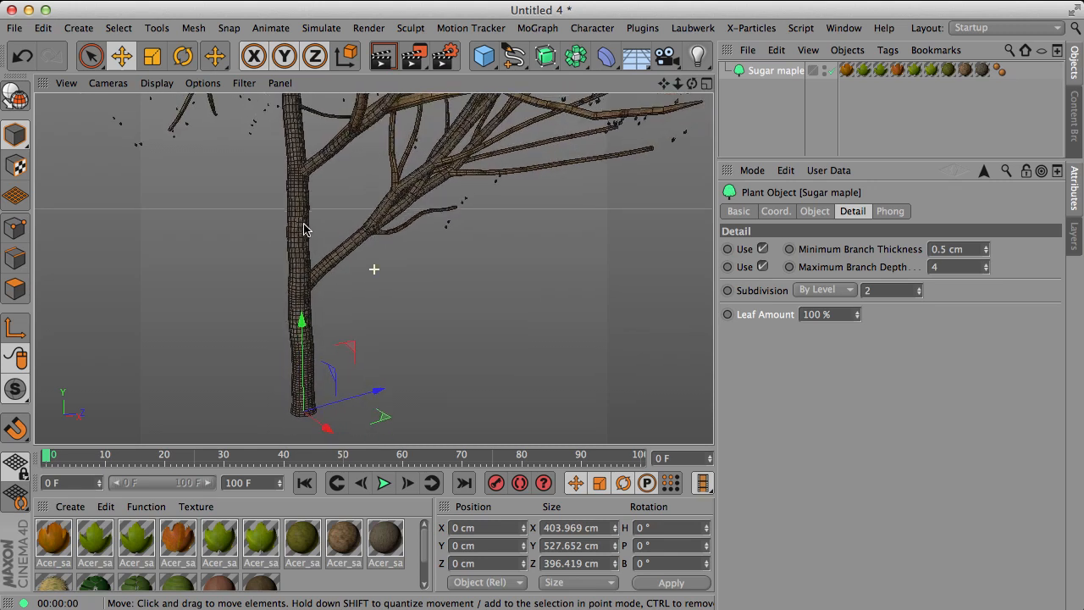
left_click_drag(296, 253, 670, 265, "alt")
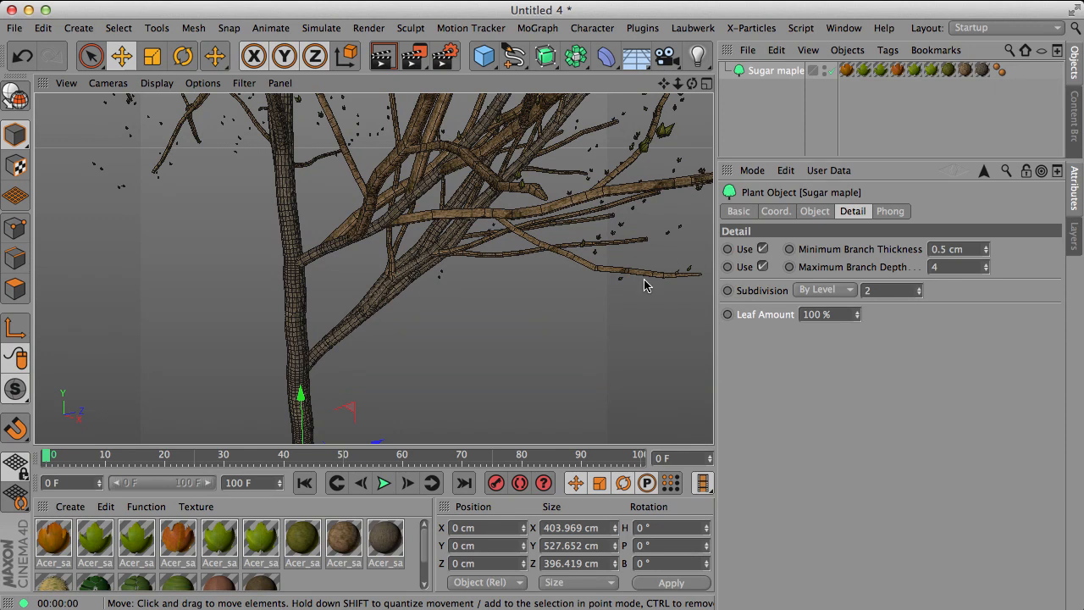
left_click_drag(392, 281, 333, 232, "alt")
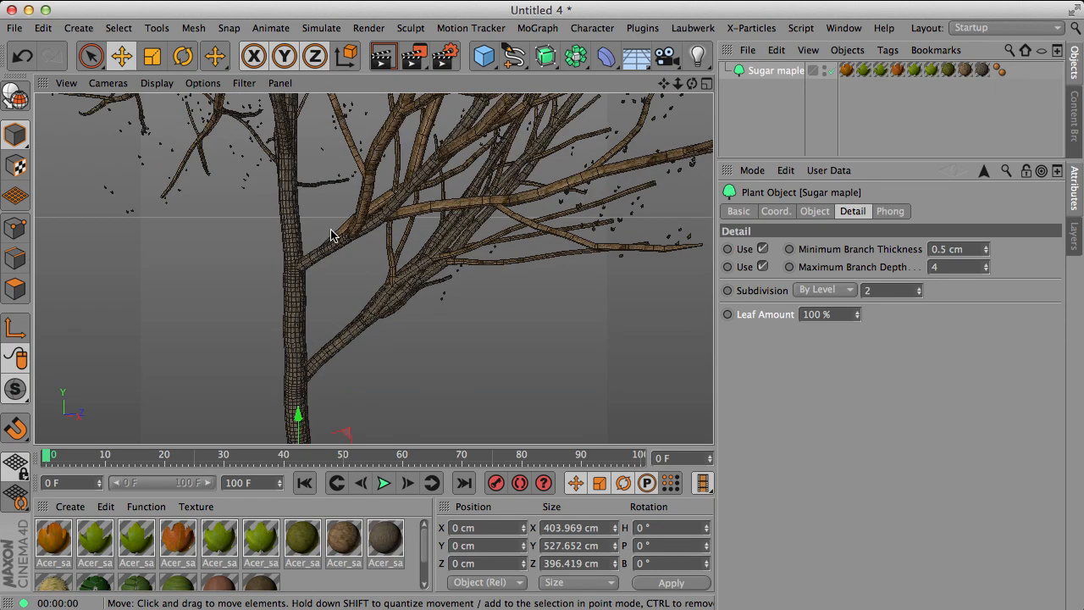
Set the subdivision value to 0 with the Uniform mode and inspect the trunk and lowest branch up close
left_click(849, 292)
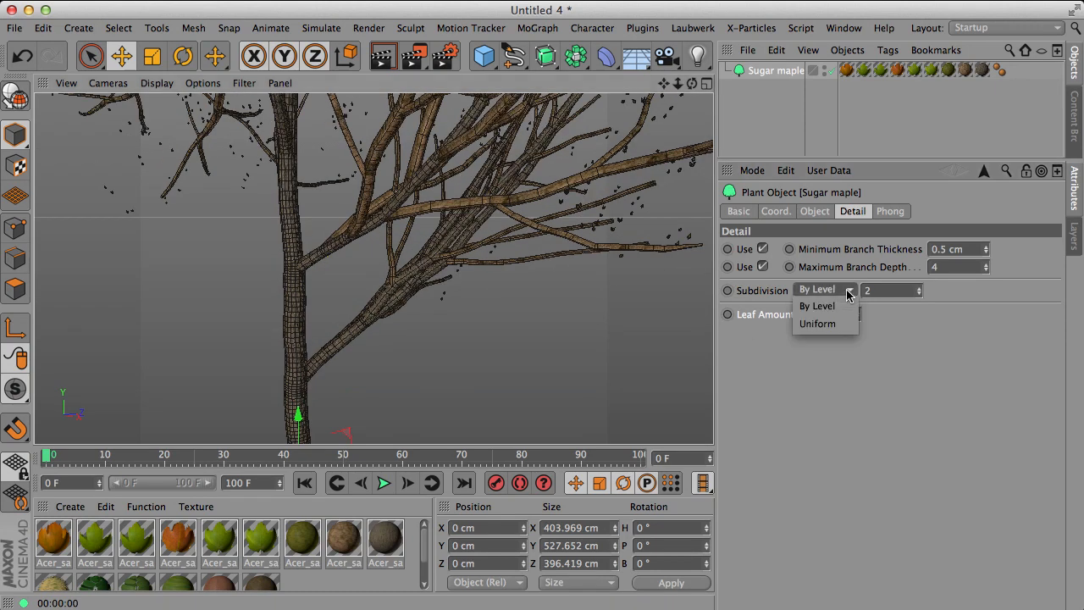
left_click(971, 324)
left_click_drag(900, 290, 841, 288)
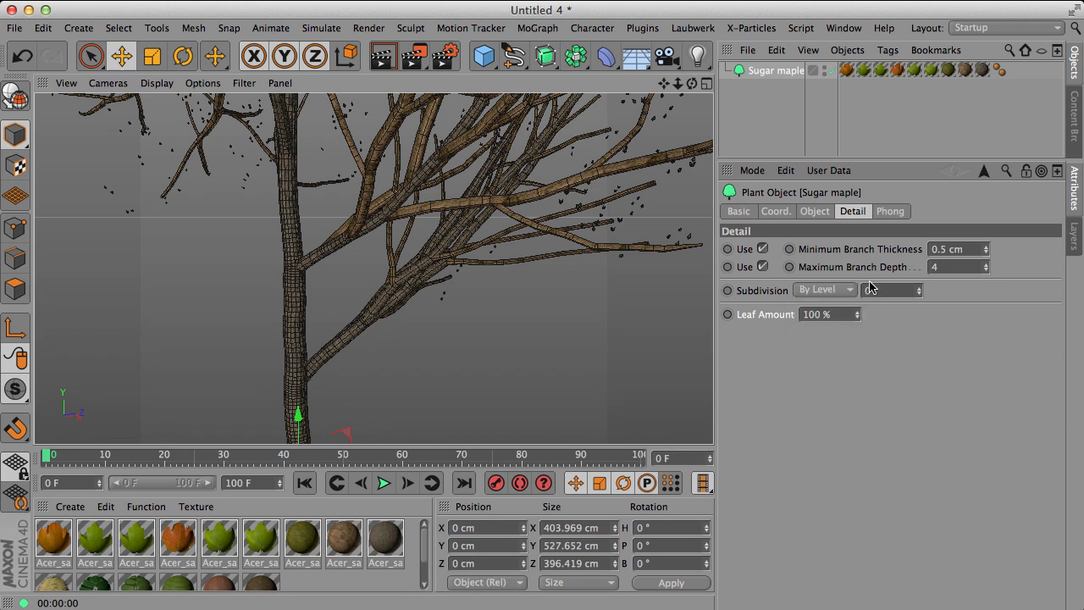
key("Return")
left_click(849, 290)
left_click(837, 321)
left_click_drag(314, 336, 367, 261, "alt")
scroll(308, 350, "up", 10)
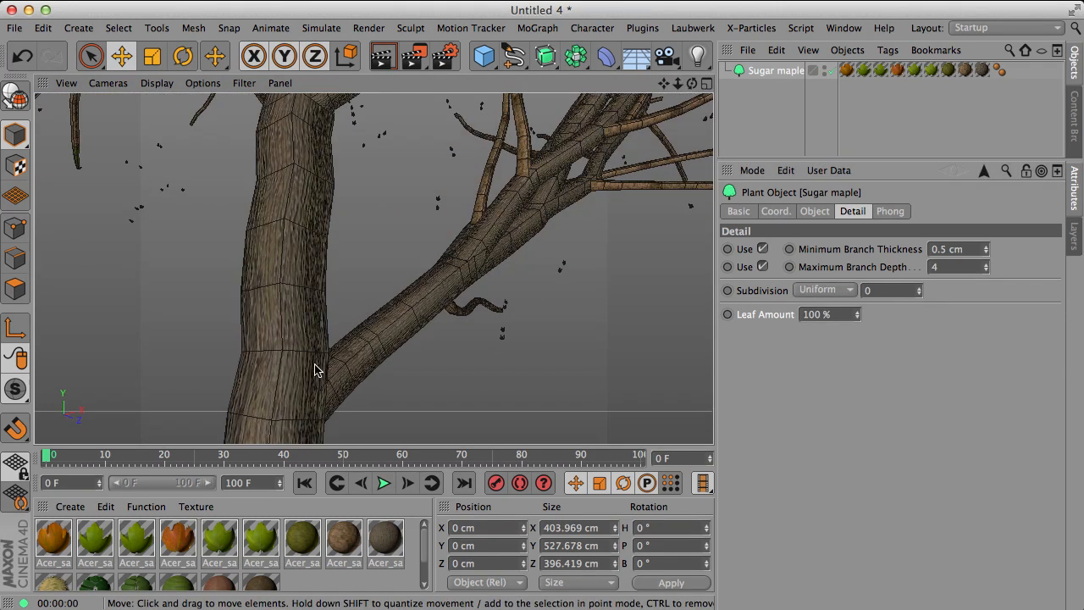
scroll(315, 330, "down", 6)
scroll(318, 338, "up", 6)
left_click_drag(317, 339, 351, 374, "alt")
right_click_drag(276, 211, 324, 280, "alt")
Raise the Uniform subdivision to 1 and examine the mesh from the trunk out to the thin outer branches
left_click(921, 288)
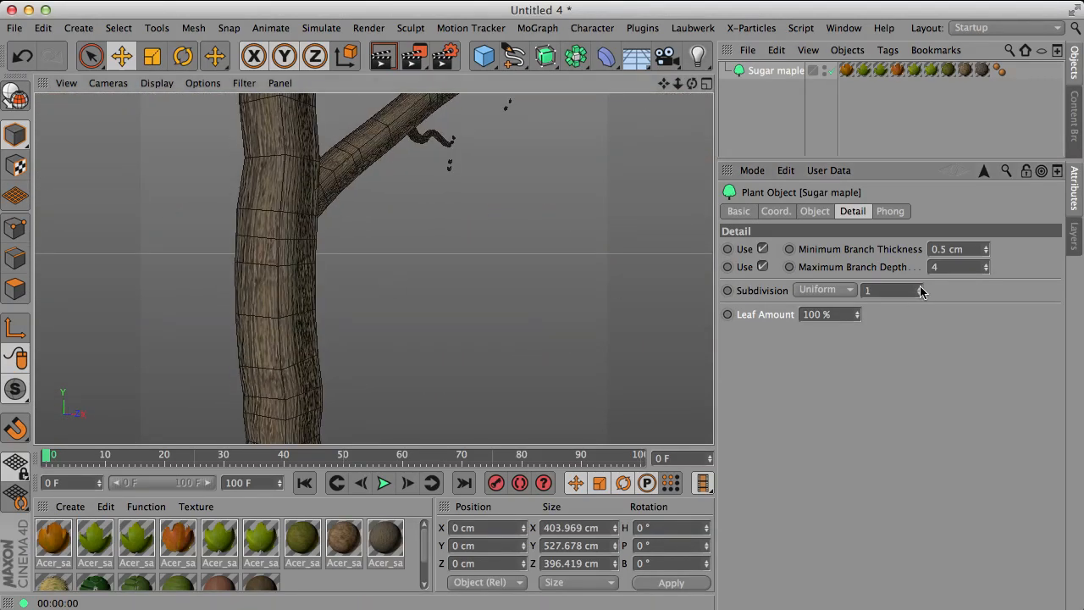
left_click_drag(290, 270, 153, 154, "alt")
left_click_drag(140, 174, 239, 190, "alt")
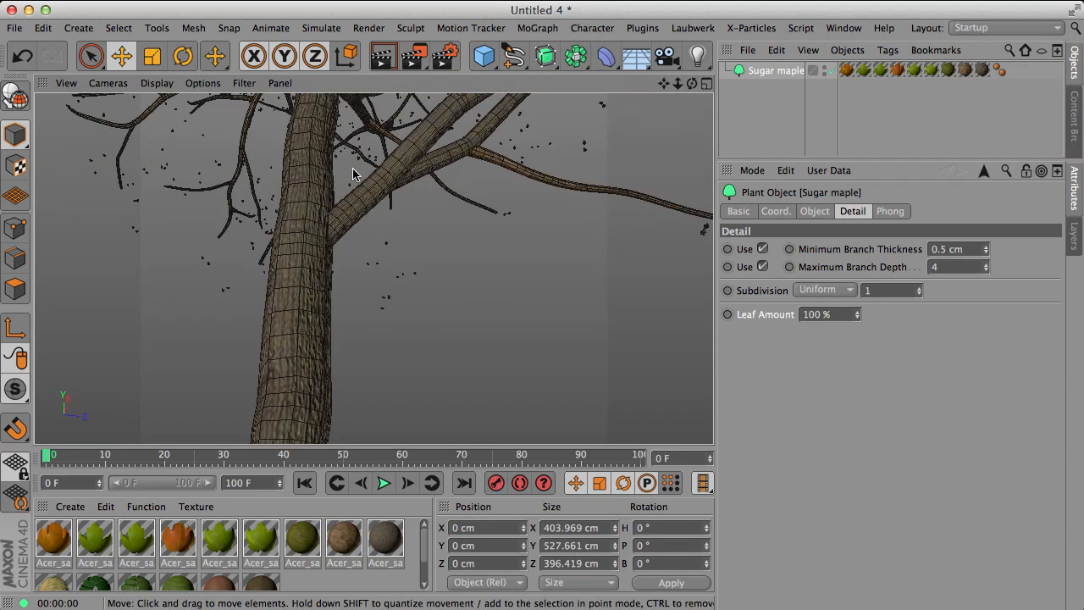
left_click_drag(422, 151, 288, 343, "alt")
left_click_drag(479, 187, 474, 216, "alt")
left_click_drag(373, 269, 607, 217, "alt")
right_click_drag(346, 271, 307, 249, "alt")
left_click_drag(283, 216, 391, 263, "alt")
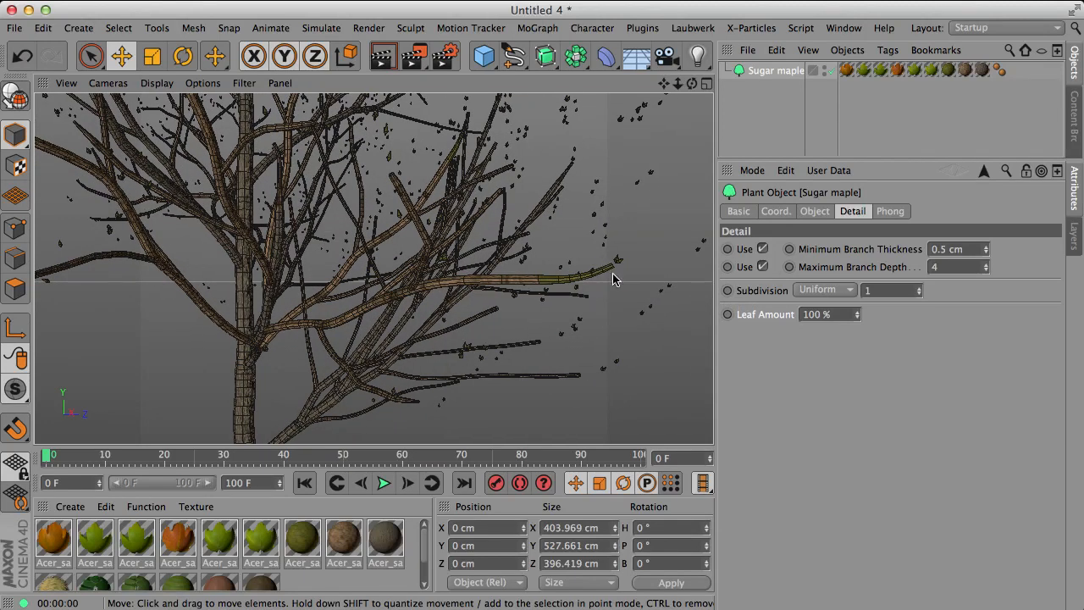
mouse_move(543, 275)
left_mouse_down("alt")
mouse_move(476, 285)
mouse_move(584, 283)
mouse_move(542, 279)
mouse_move(537, 261)
left_mouse_up("alt")
left_click_drag(283, 307, 440, 281, "alt")
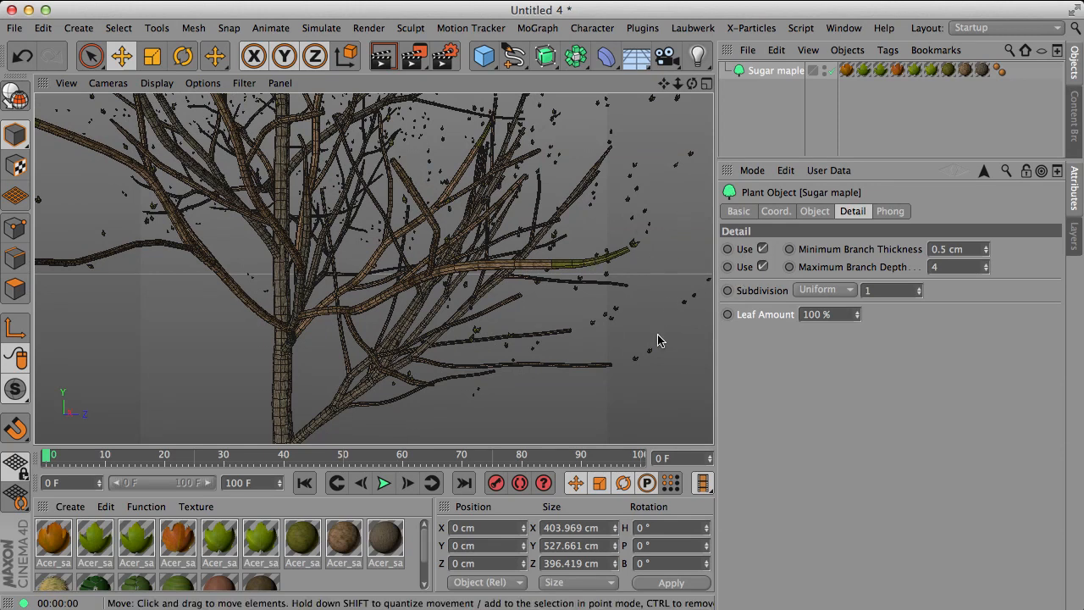
left_click_drag(356, 283, 364, 280, "alt")
Switch the subdivision mode back to By Level and compare the thickness and mesh of the outer branches
left_click(822, 290)
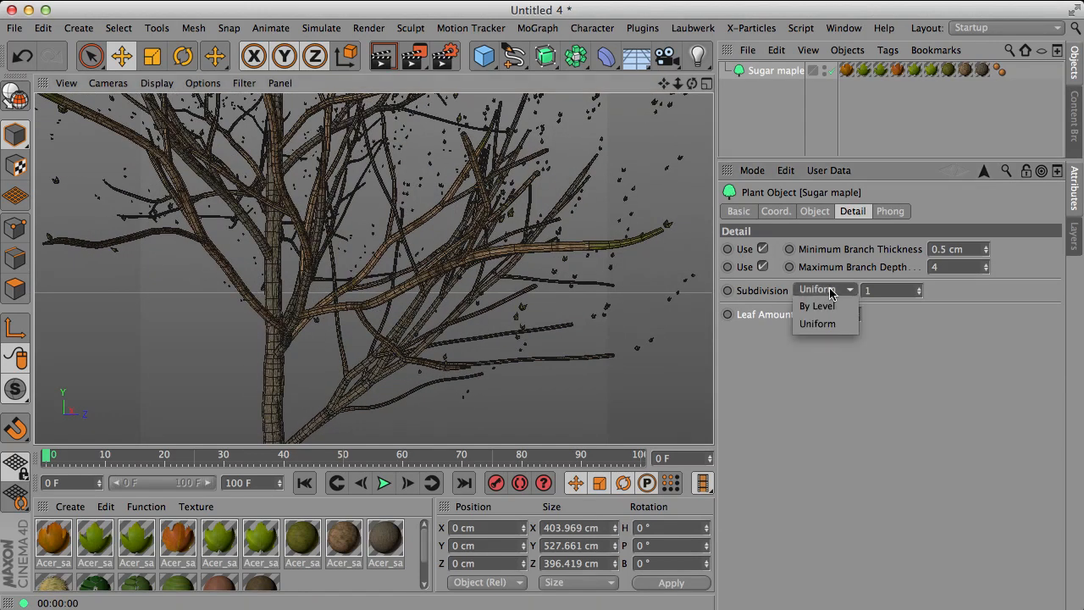
left_click(830, 307)
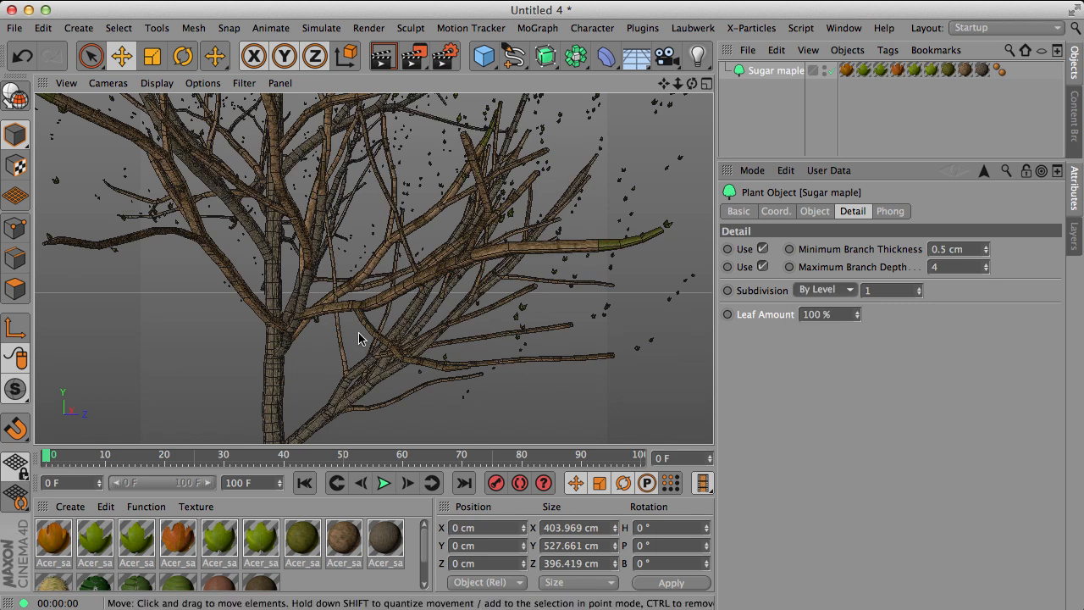
right_click_drag(354, 335, 340, 335, "alt")
left_click_drag(343, 339, 554, 295, "alt")
Check the plant's point and polygon counts, set its season to Summer and view the foliage
left_click(814, 210)
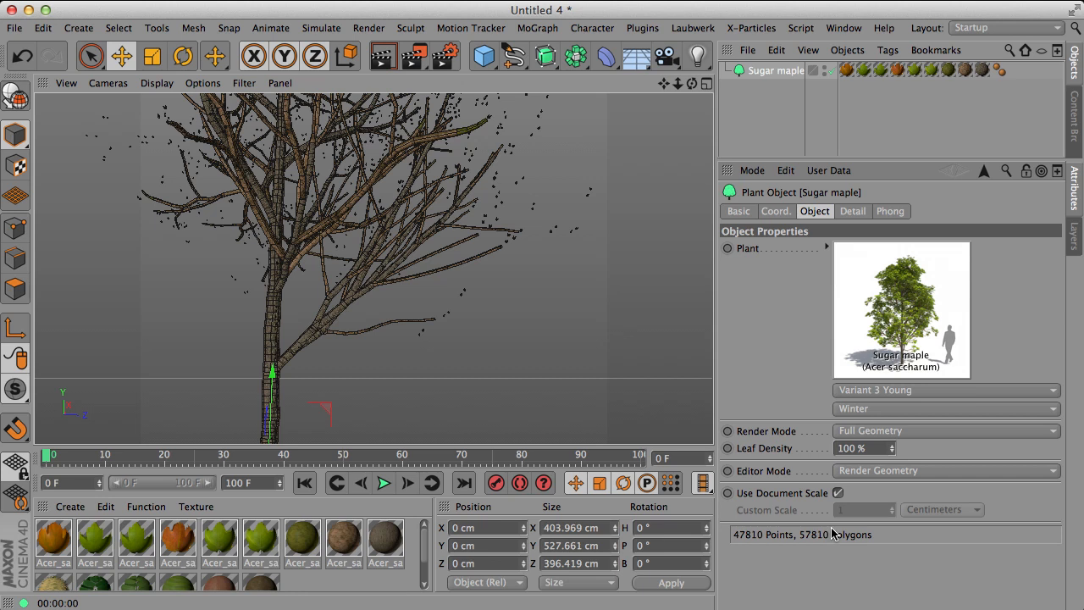
left_click_drag(313, 355, 278, 320, "alt")
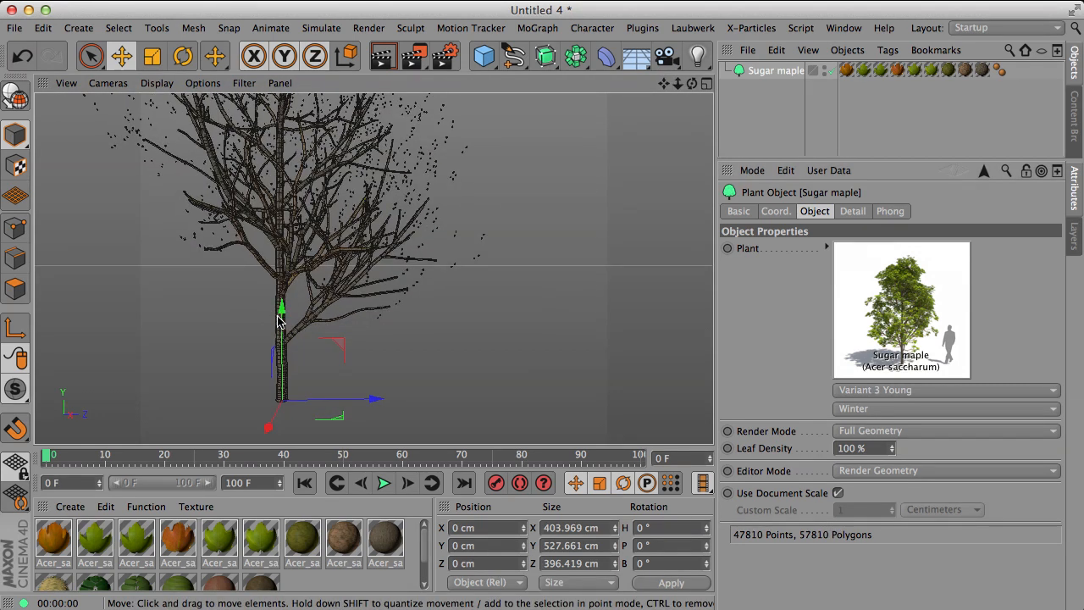
left_click(881, 410)
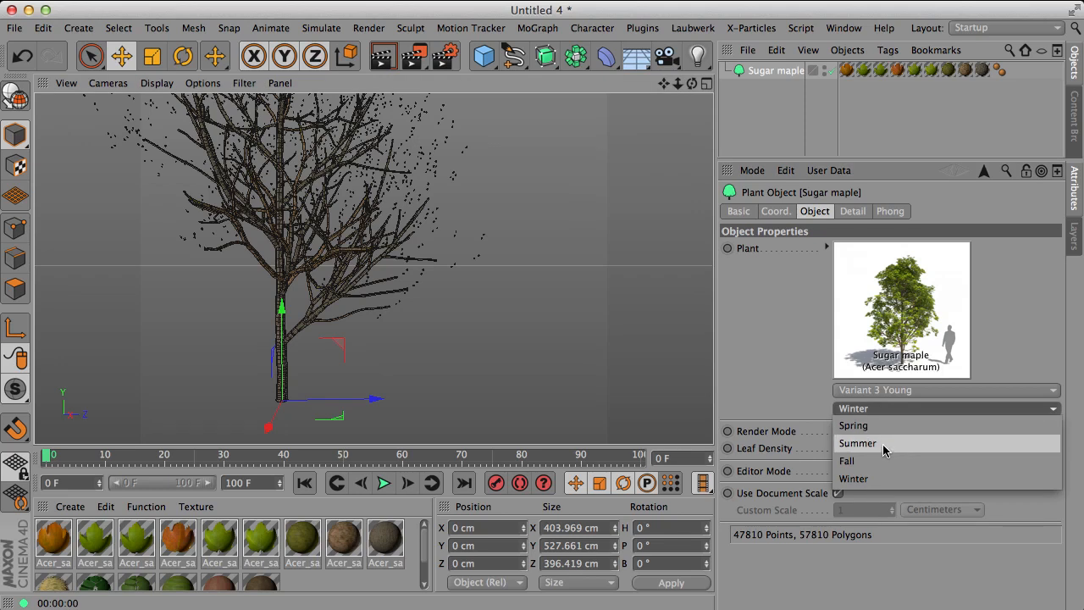
left_click(883, 443)
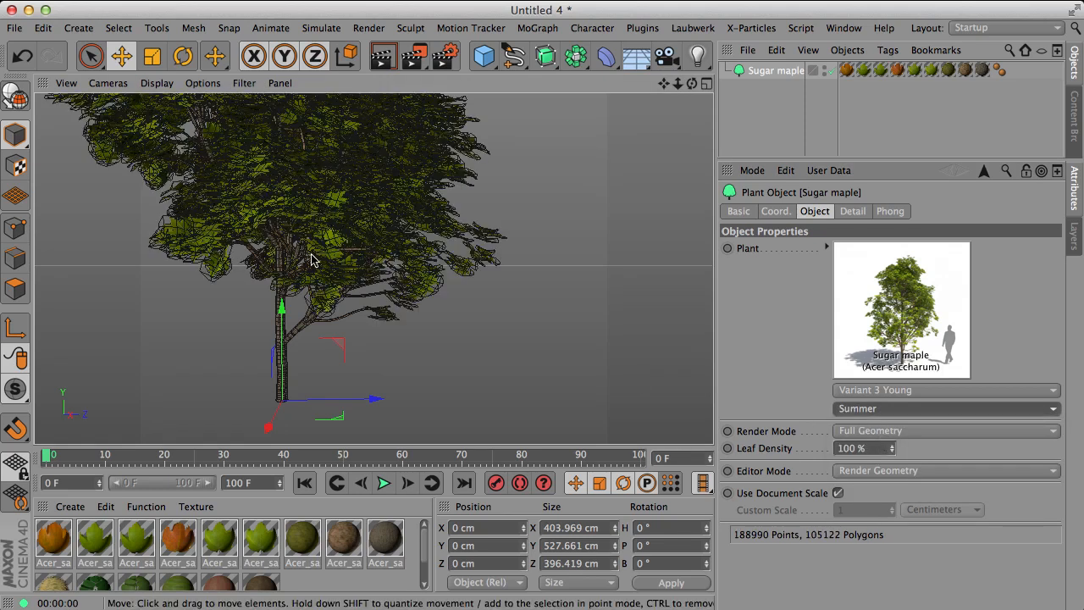
left_click_drag(365, 277, 308, 234, "alt")
right_click_drag(308, 234, 324, 232, "alt")
middle_click_drag(288, 212, 301, 231, "alt")
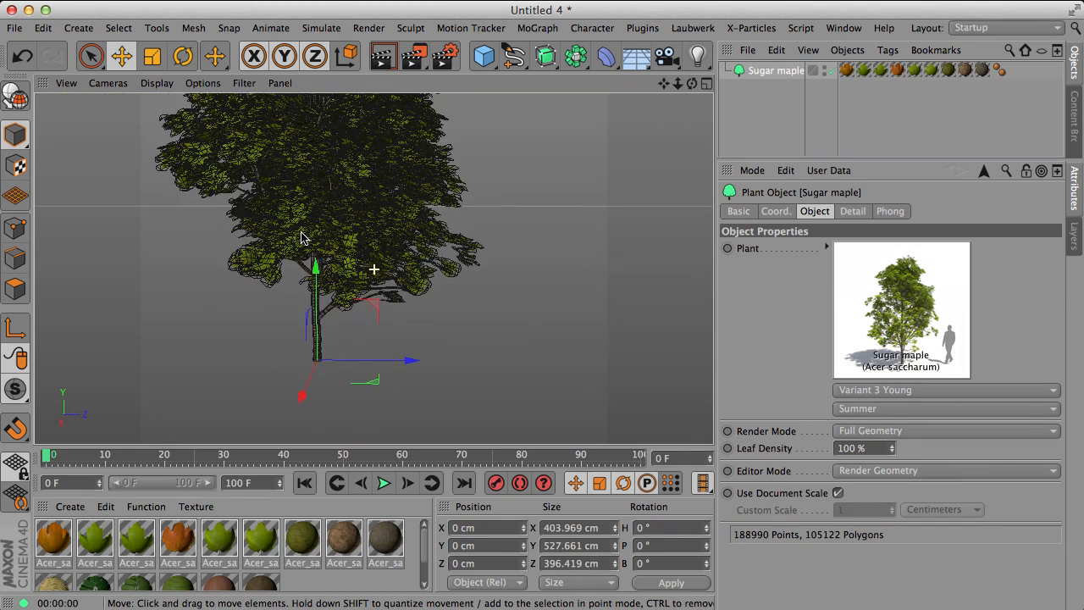
left_click_drag(343, 245, 340, 232, "alt")
Turn off Use Document Scale, set the plant's Custom Scale to 0.5 centimeters and view the resized tree
left_click(837, 492)
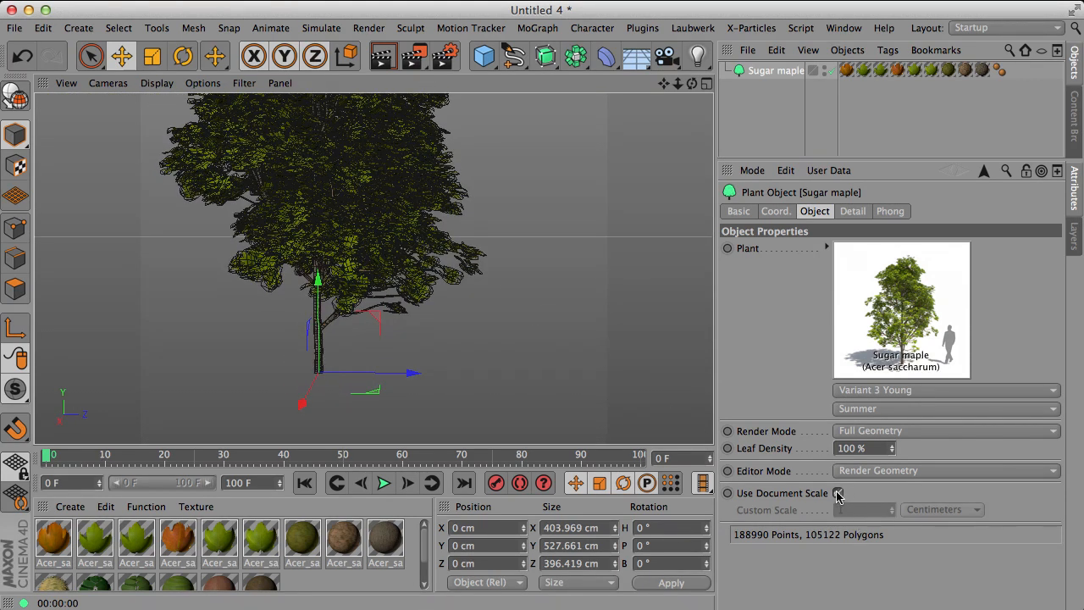
left_click(855, 509)
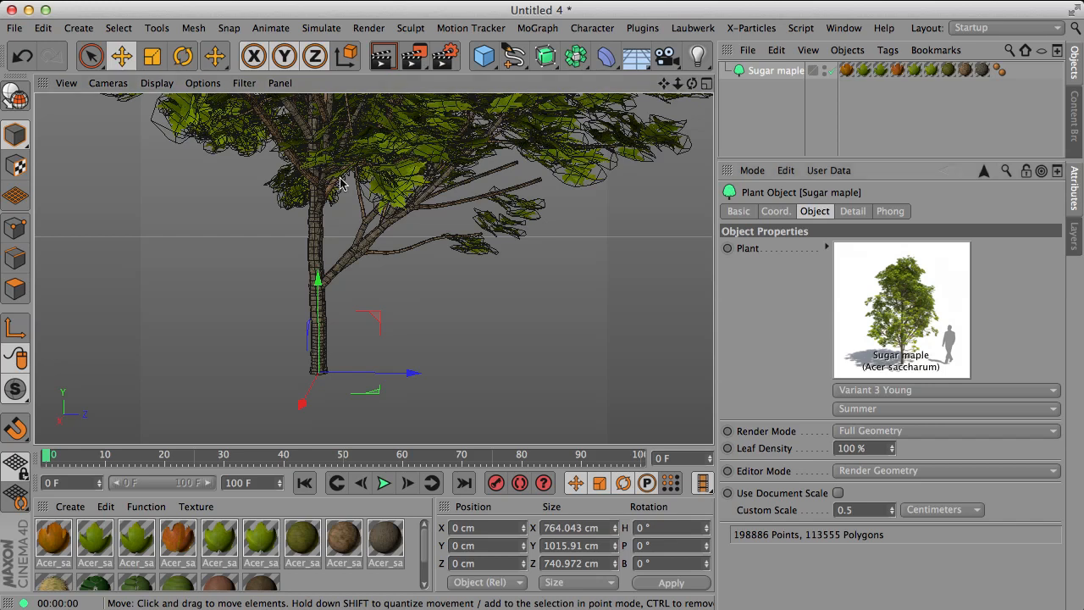
left_click_drag(354, 227, 313, 232, "alt")
left_click_drag(401, 217, 530, 215, "alt")
mouse_move(307, 228)
left_mouse_down("alt")
mouse_move(279, 230)
mouse_move(293, 228)
left_mouse_up("alt")
left_click_drag(234, 248, 313, 209, "alt")
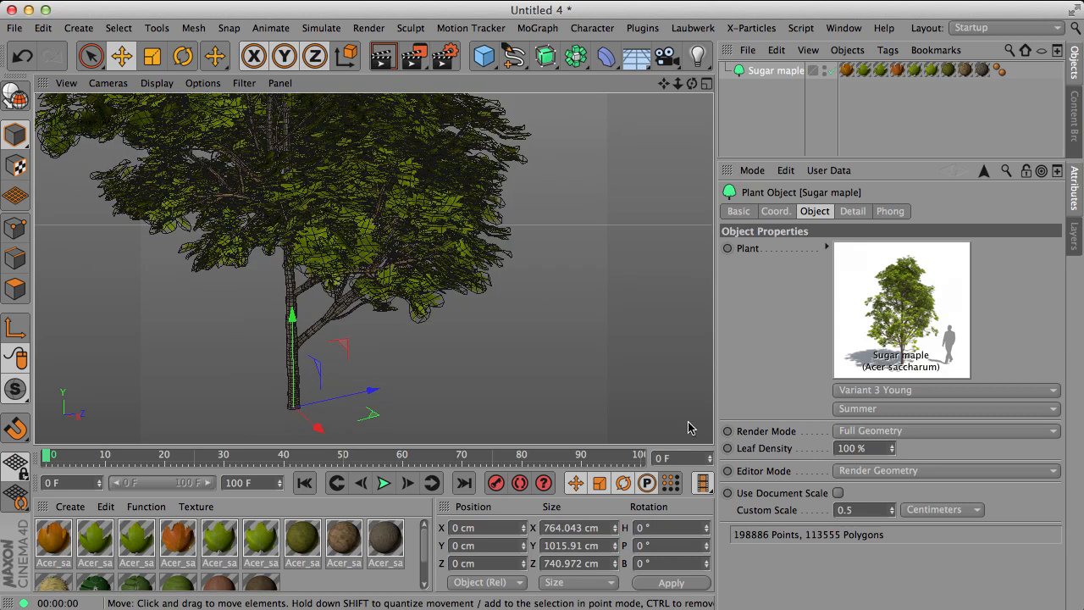
Set the Custom Scale to 1, view the whole tree and turn Use Document Scale back on
left_click_drag(855, 508, 823, 506)
type("1")
key("Return")
left_click_drag(282, 258, 301, 320, "alt")
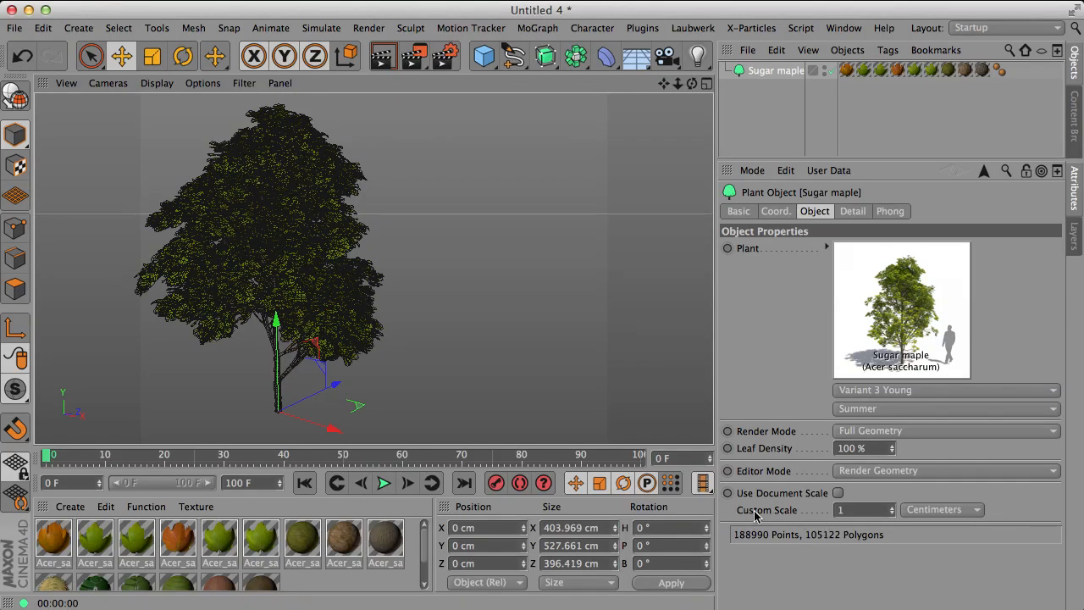
left_click(838, 492)
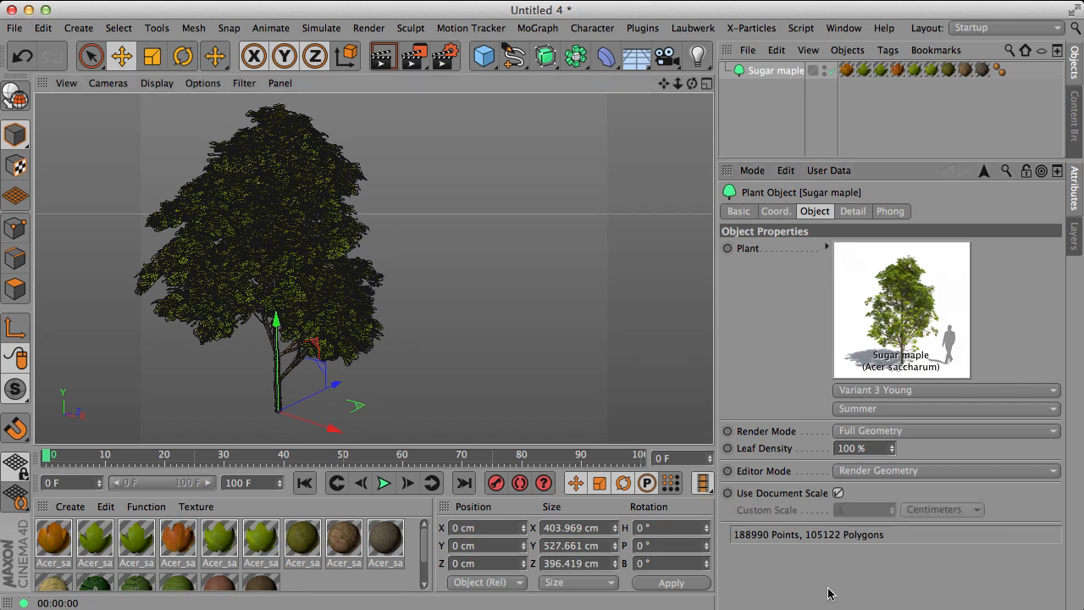
Set the viewport display to Gouraud Shading, view the tree and check the plant's detail and object settings
mouse_move(327, 271)
left_mouse_down("alt")
mouse_move(300, 283)
mouse_move(327, 292)
left_mouse_up("alt")
left_click(157, 83)
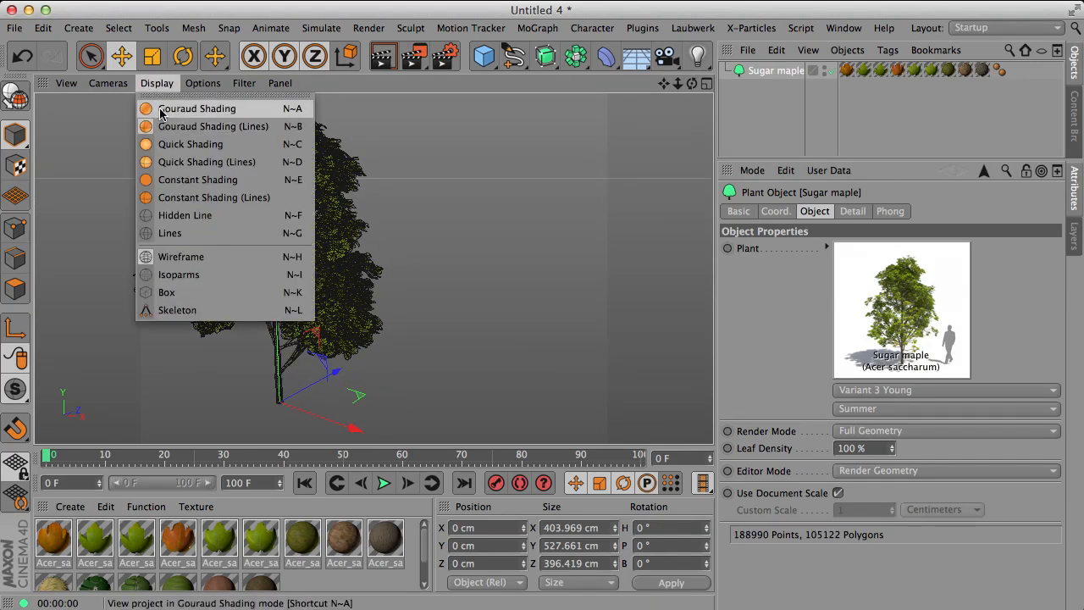
left_click(163, 108)
left_click_drag(284, 216, 331, 249, "alt")
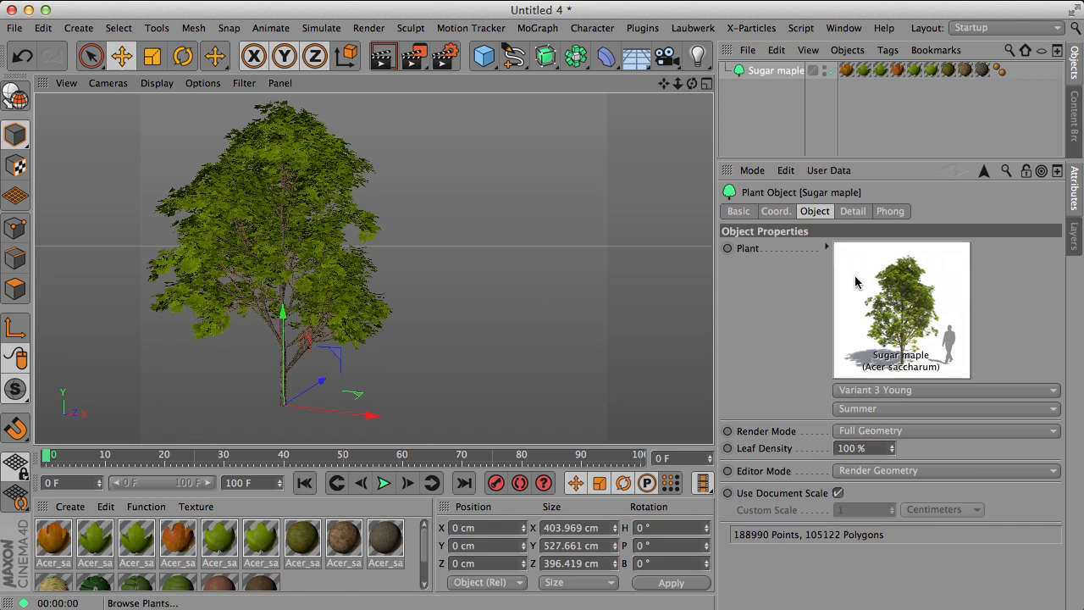
left_click(850, 212)
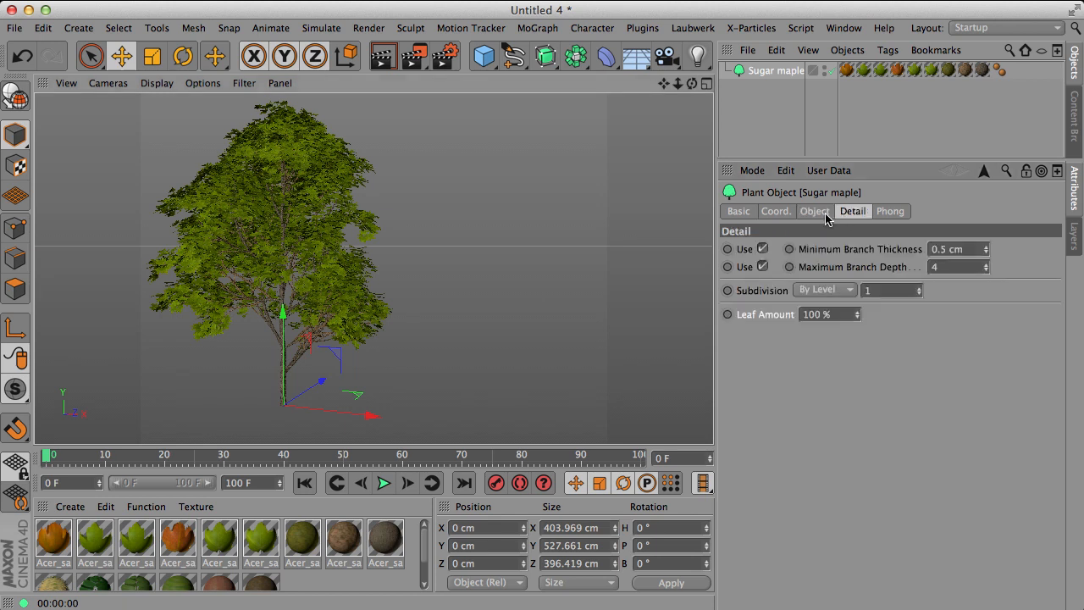
left_click(816, 213)
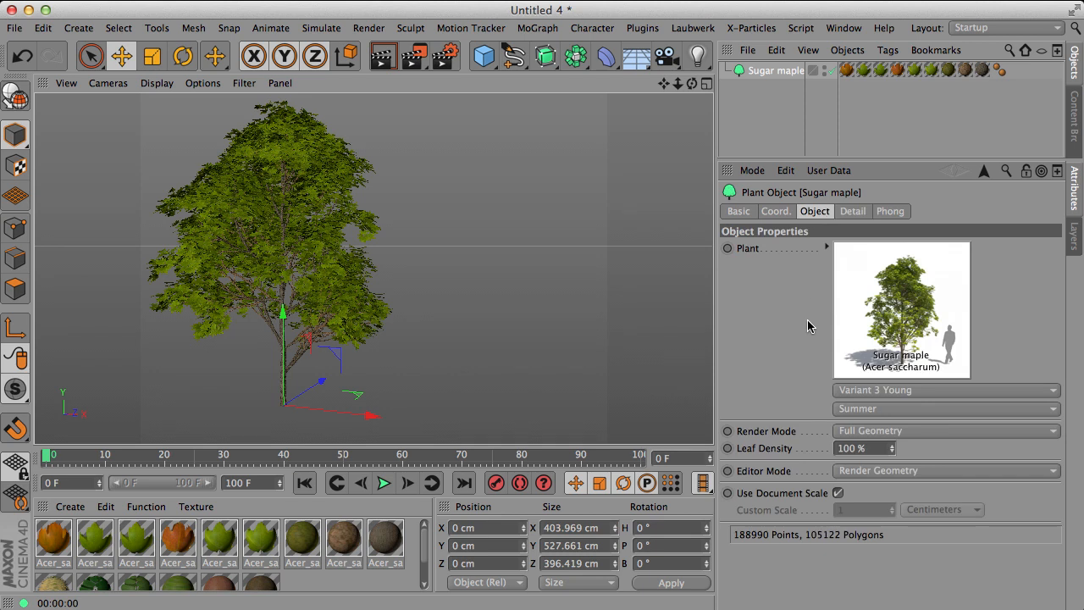
Inspect the Bump settings of the leaf materials and remove the unused materials from the scene
left_click(51, 532)
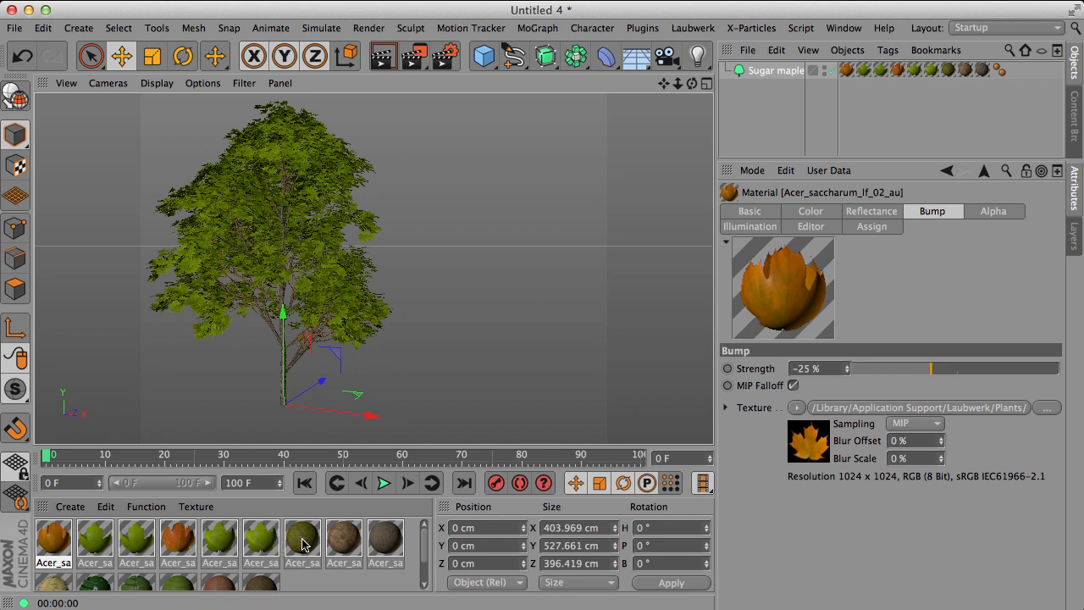
left_click(264, 542)
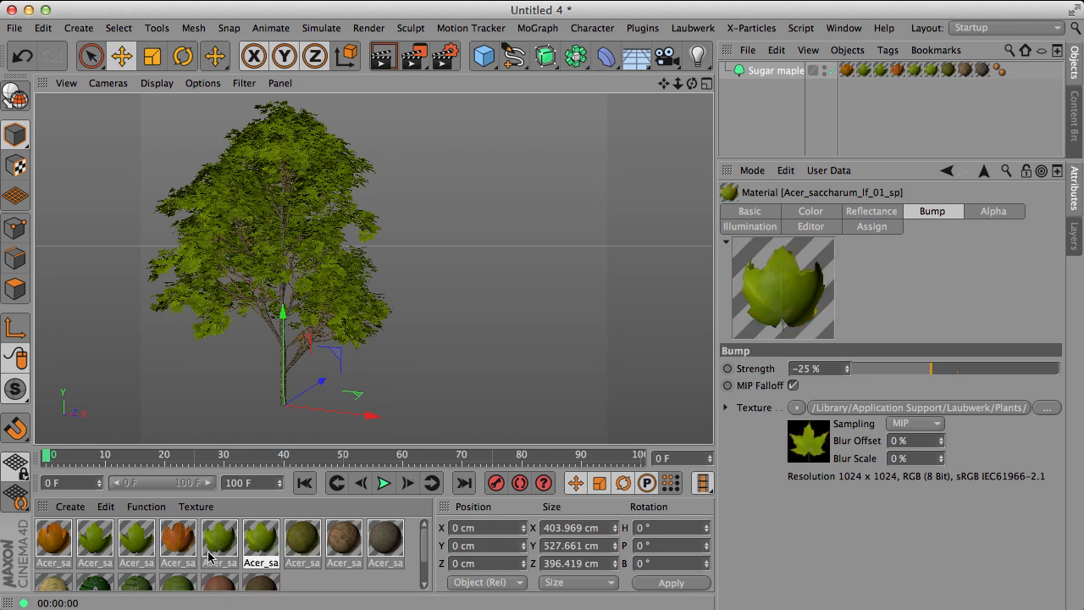
left_click(51, 543, "shift")
left_click(145, 506)
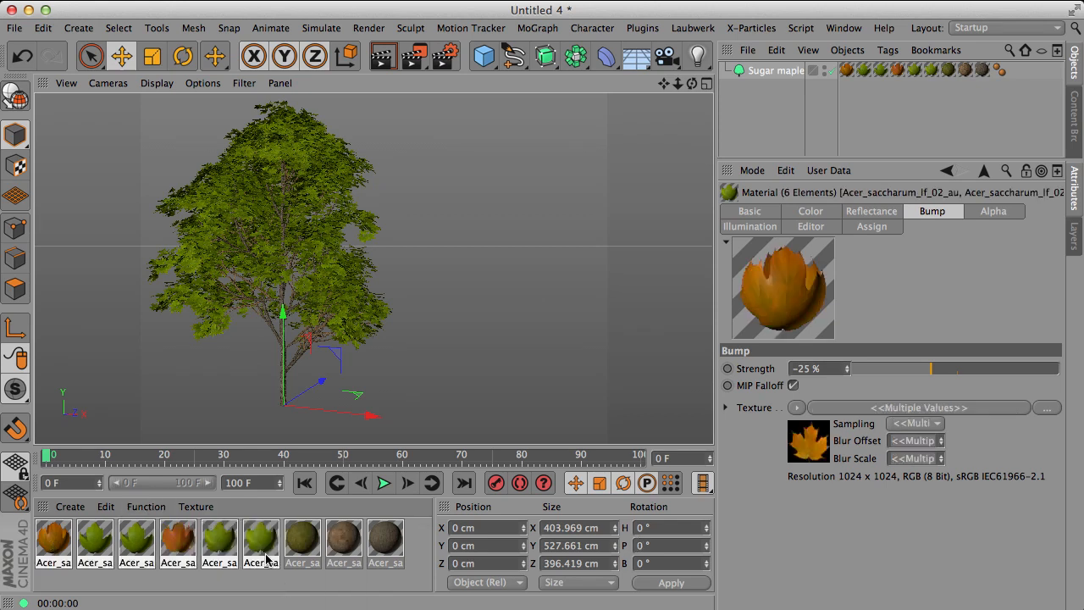
Select the four green Acer saccharum summer and spring leaf materials together and enable their Luminance channel
left_click(262, 546)
left_click(59, 550, "shift")
left_click(749, 211)
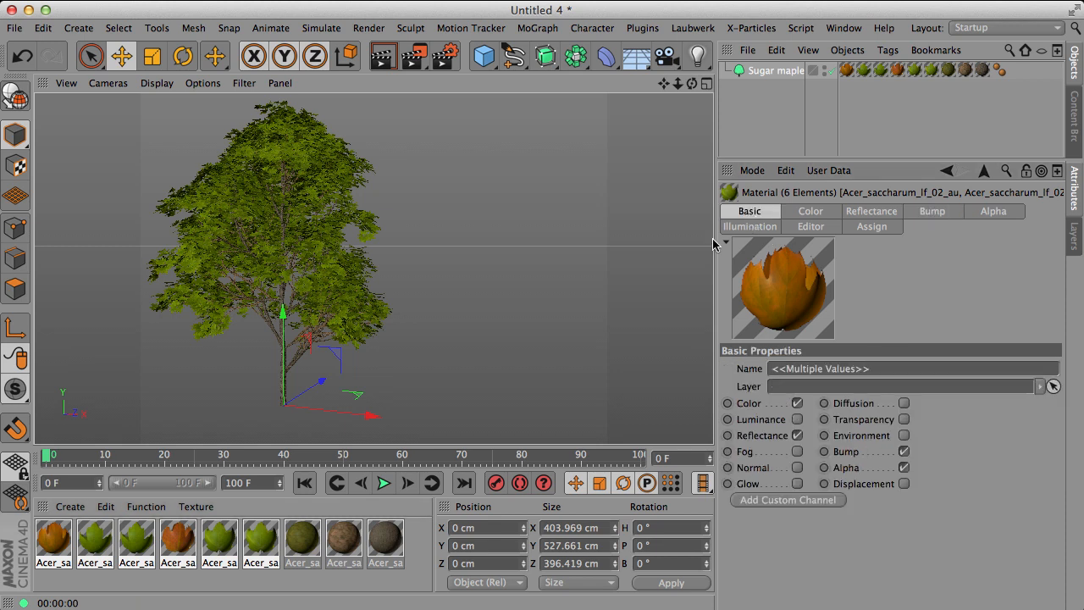
left_click(94, 546)
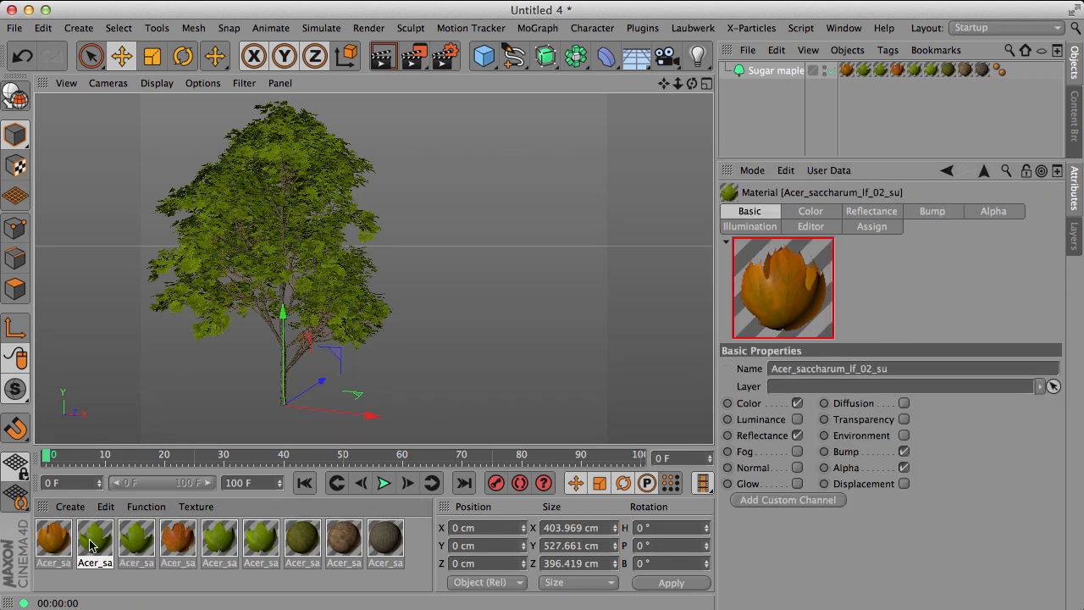
left_click(140, 541, "super")
left_click(257, 550, "super")
left_click(228, 543, "super")
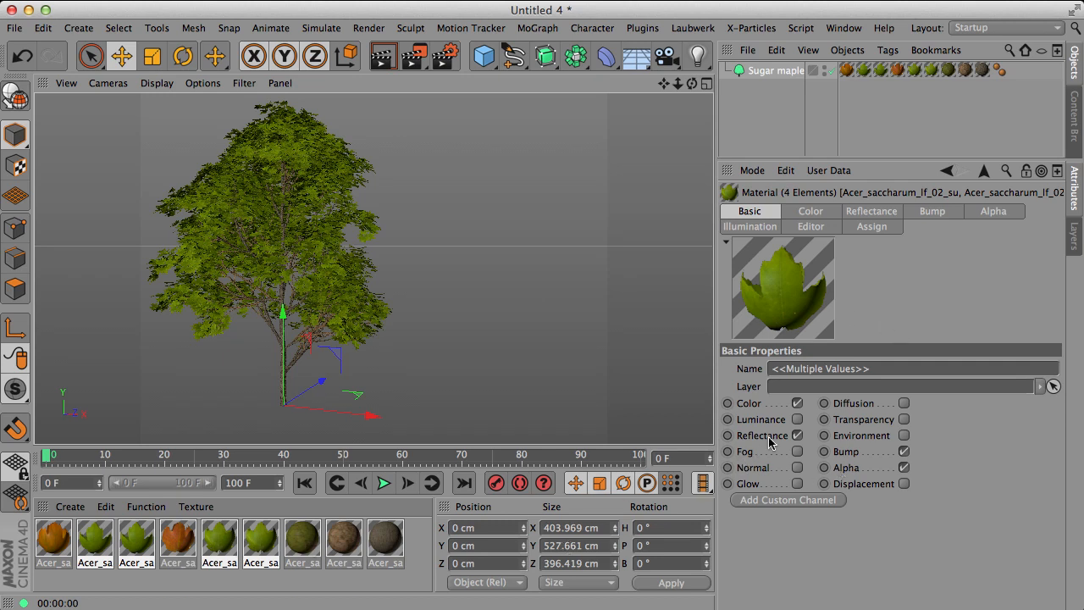
left_click(796, 419)
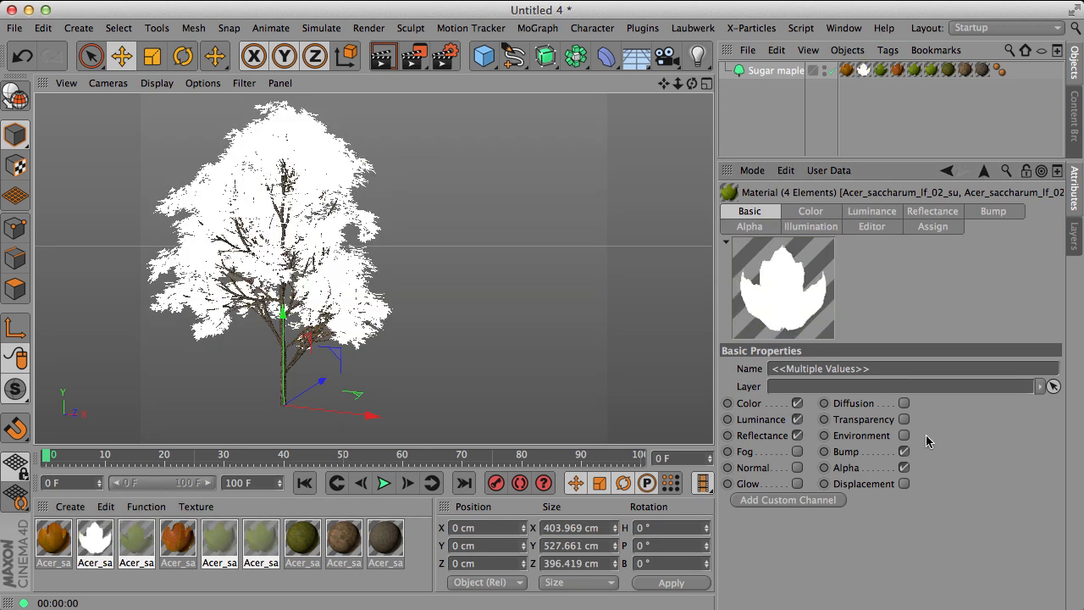
Load a Backlight shader as the Luminance texture of the four leaf materials and open the shader's properties
left_click(869, 213)
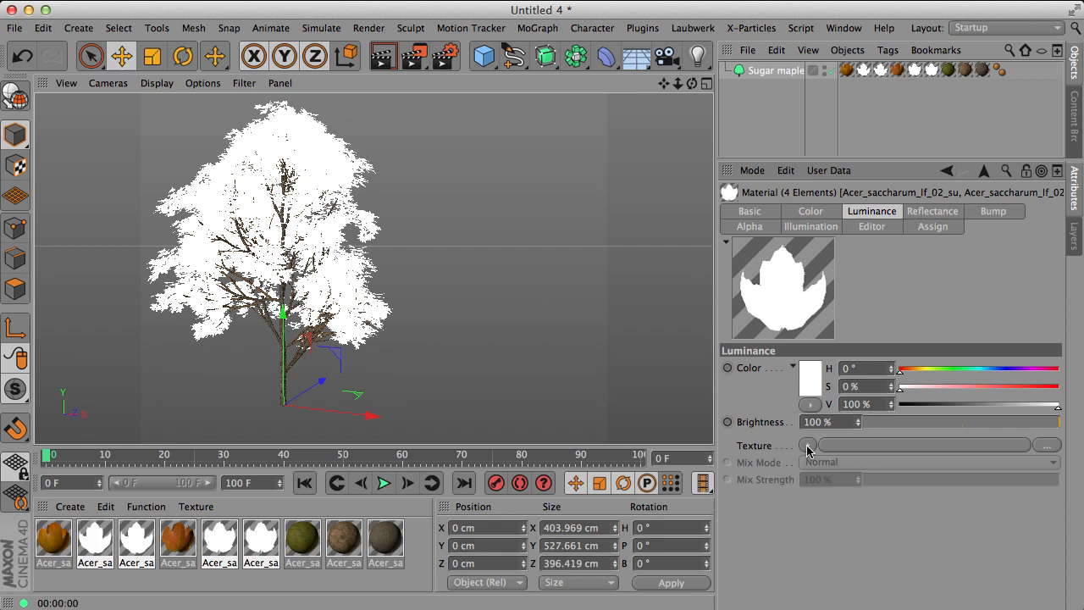
left_click(807, 446)
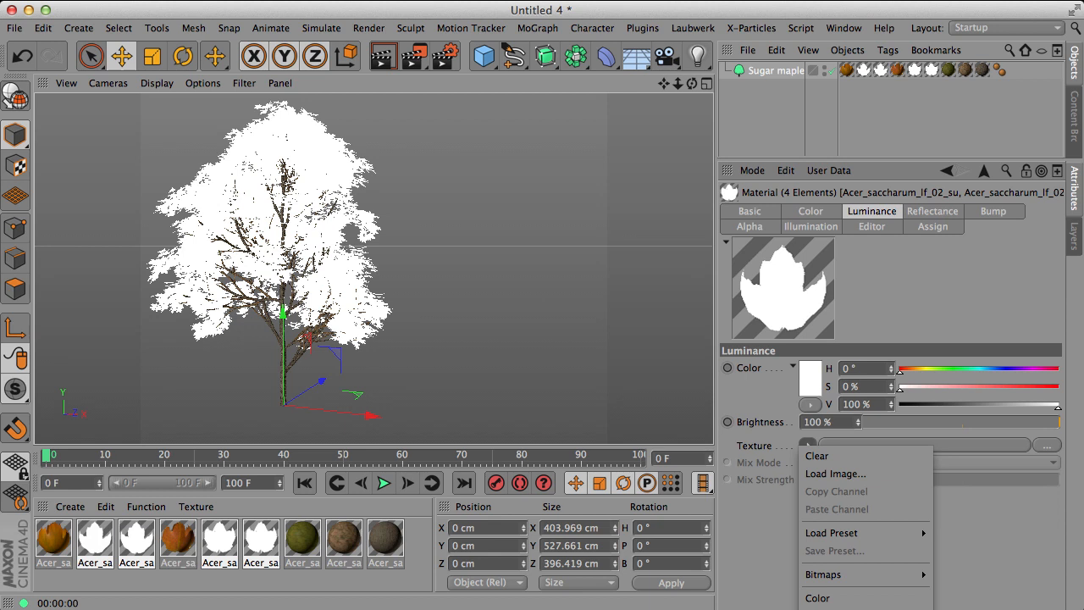
left_click(855, 473)
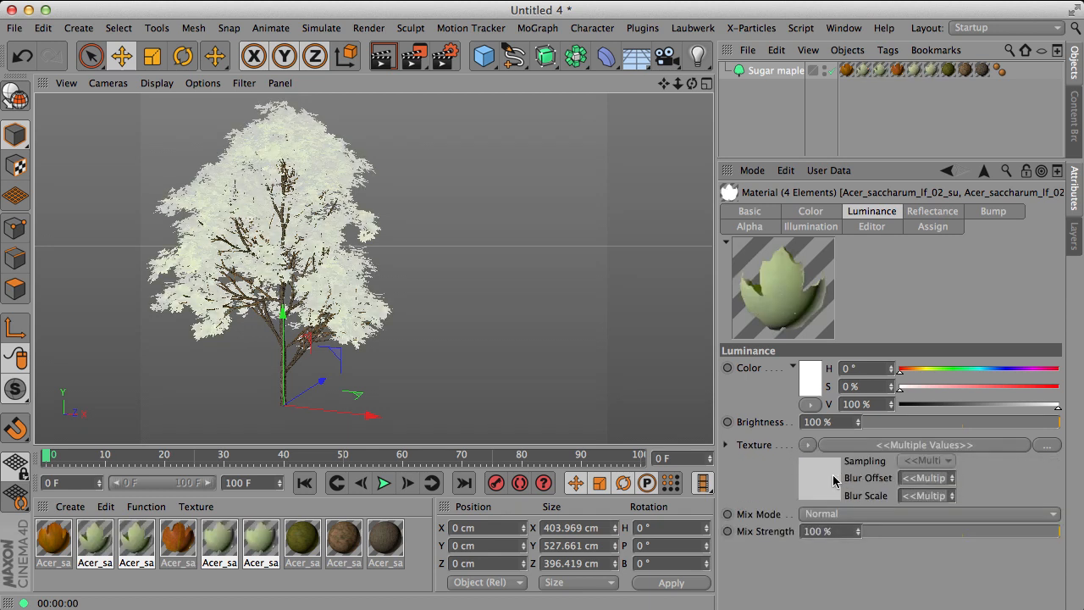
left_click(819, 479)
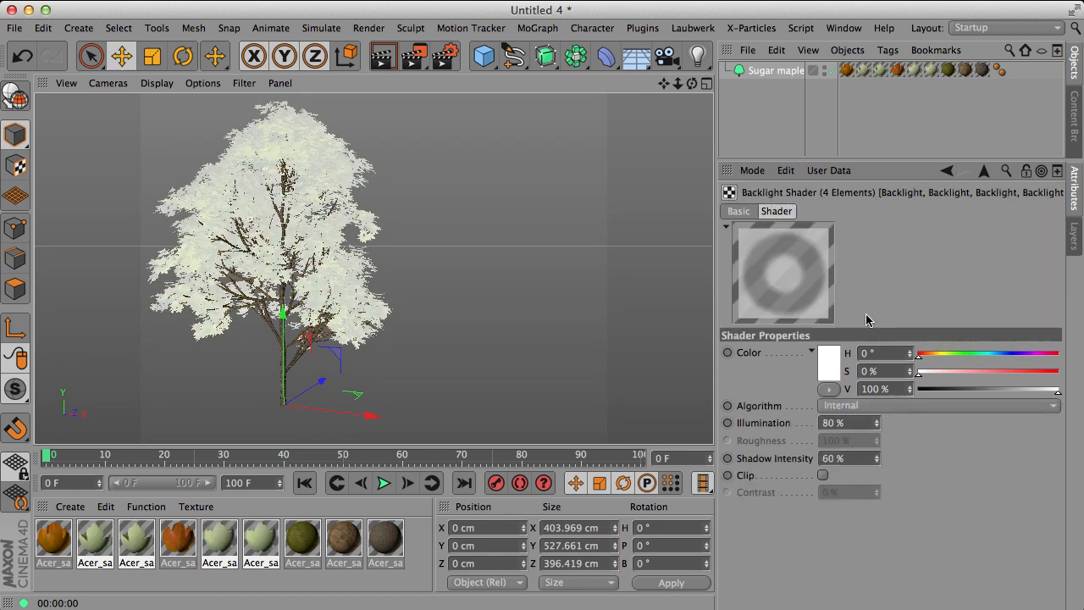
Set the Backlight shader's color to hue 117° and saturation 67%, and its Illumination to 50%
left_click(967, 354)
left_click(1016, 372)
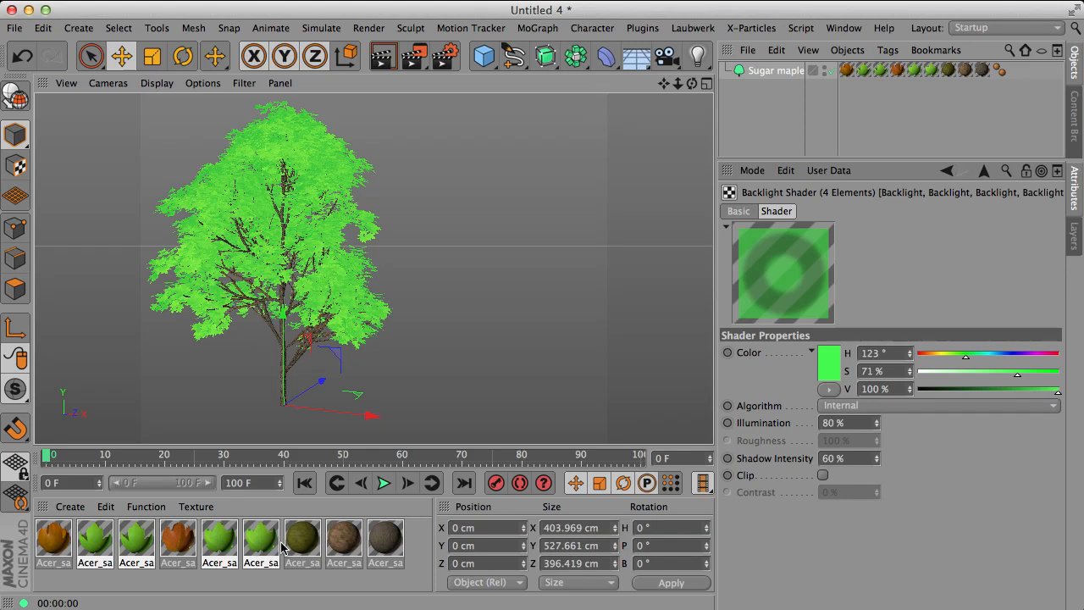
left_click_drag(1015, 373, 1008, 373)
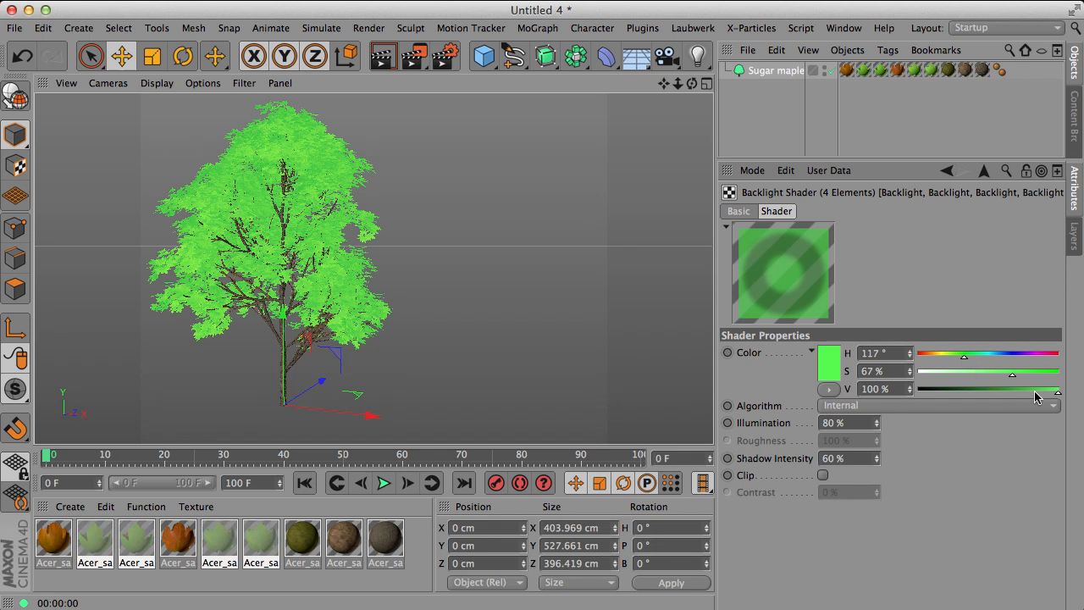
left_click_drag(864, 423, 810, 424)
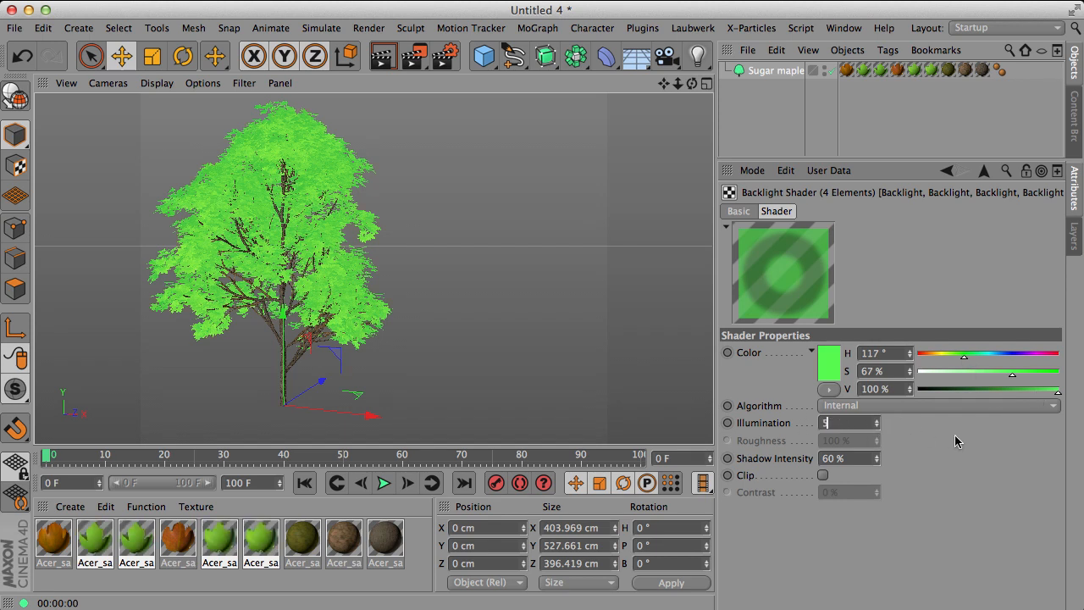
type("50")
key("Return")
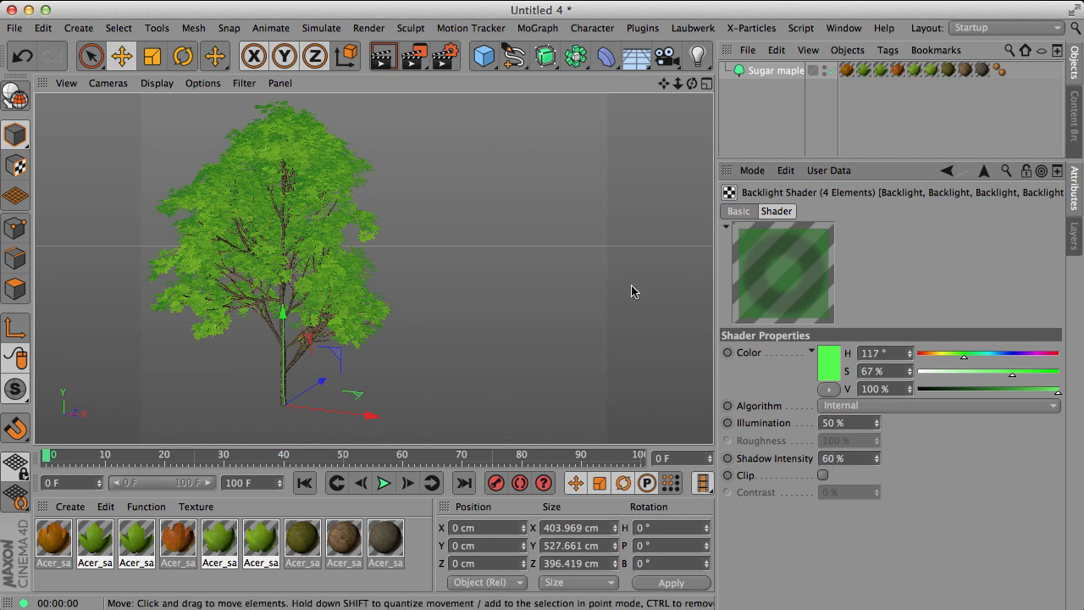
Add a Physical Sky to the scene and set its time to July at 15:00
left_click_drag(691, 83, 735, 74)
left_click(664, 57)
left_click(635, 64)
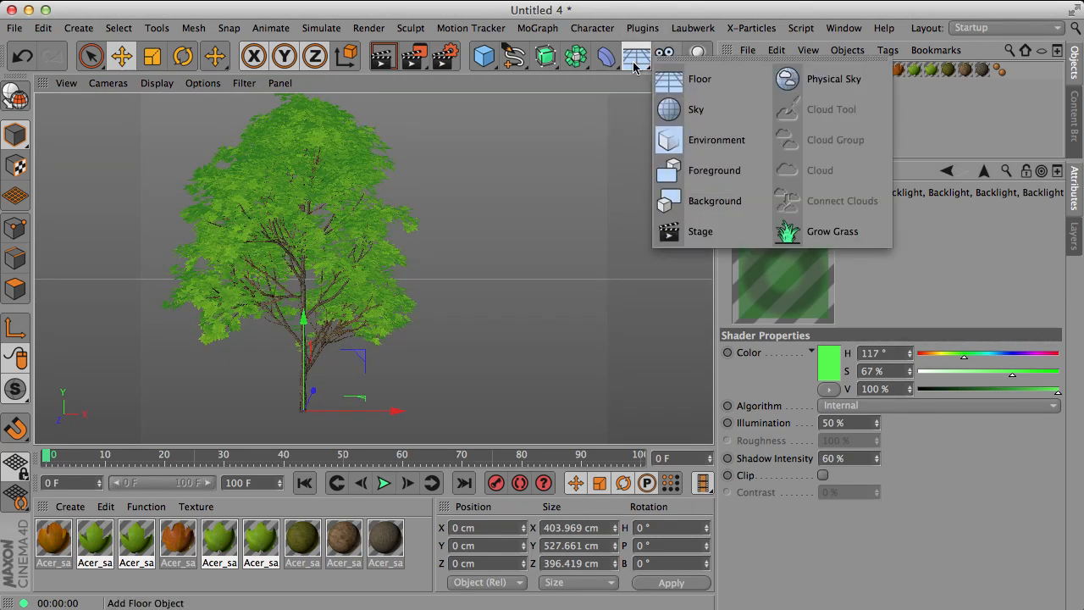
left_click(825, 79)
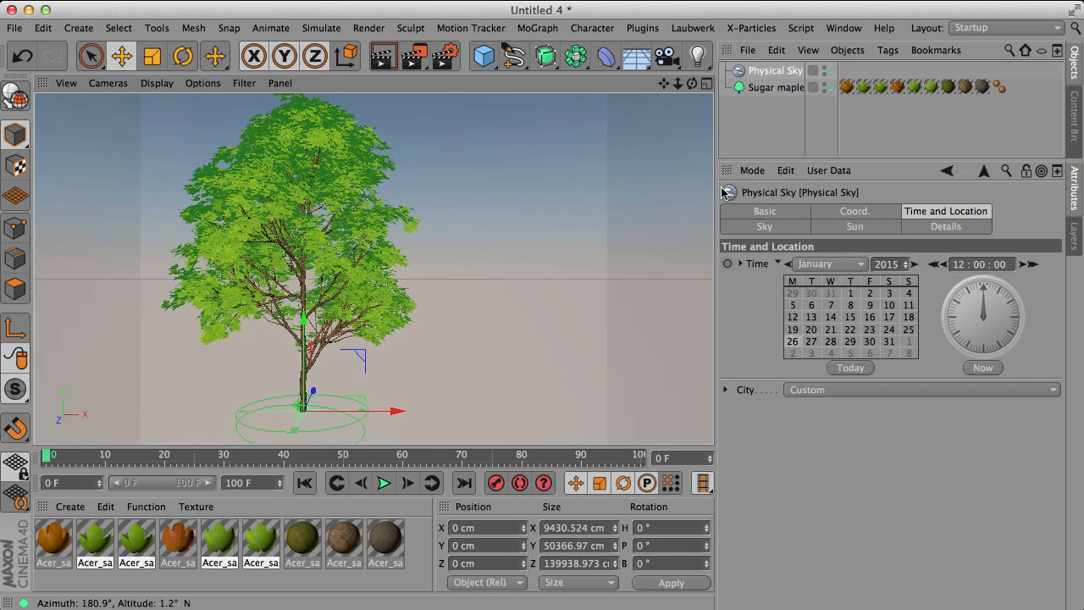
left_click(839, 264)
left_click(836, 387)
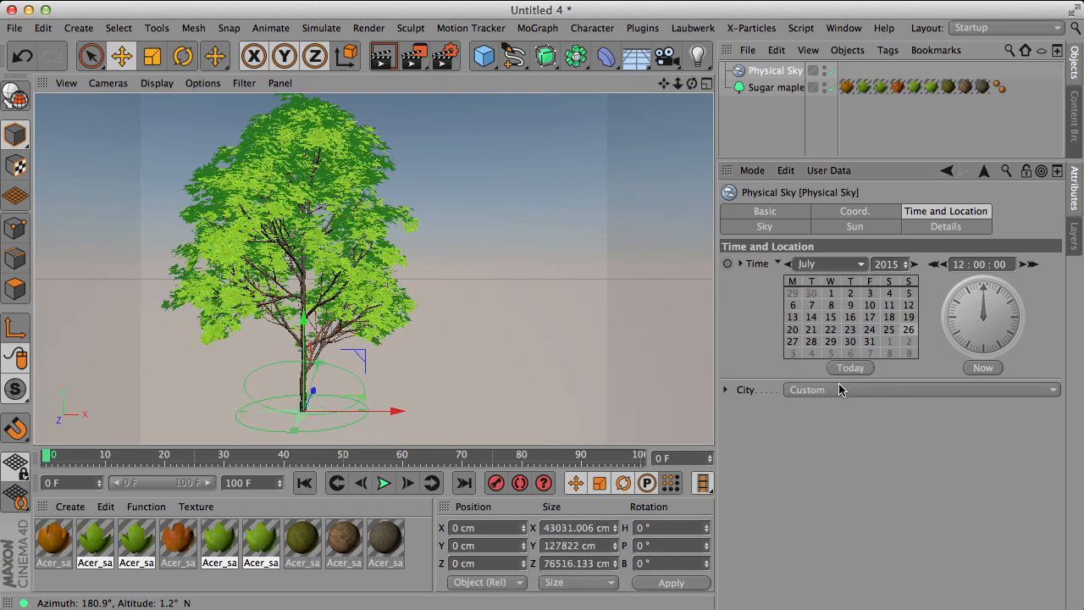
left_click(1032, 264)
left_click(1032, 264)
left_click(1032, 266)
Frame a close-up looking up through the backlit foliage and render the active view
left_click_drag(691, 84, 473, 88)
left_click_drag(663, 83, 567, 112)
mouse_move(692, 83)
left_mouse_down()
mouse_move(660, 64)
mouse_move(740, 99)
mouse_move(677, 83)
left_mouse_up()
right_click_drag(664, 83, 745, 83)
left_click_drag(664, 83, 663, 149)
left_click_drag(692, 83, 680, 126)
right_click_drag(664, 83, 525, 83)
left_click(385, 56)
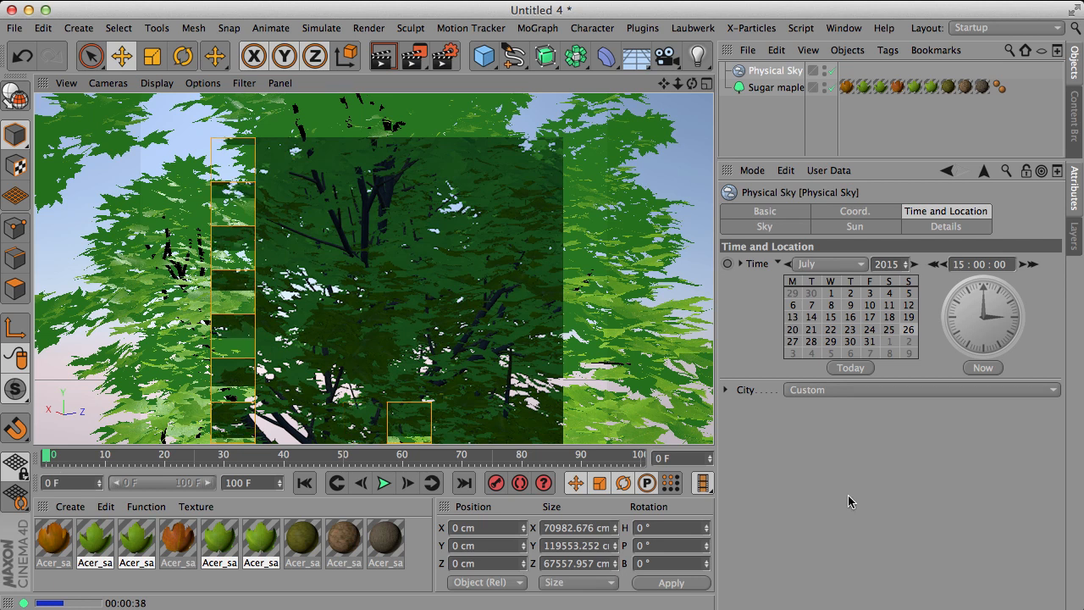
Select the Sugar maple plant object and view the whole tree from slightly above
left_click(773, 87)
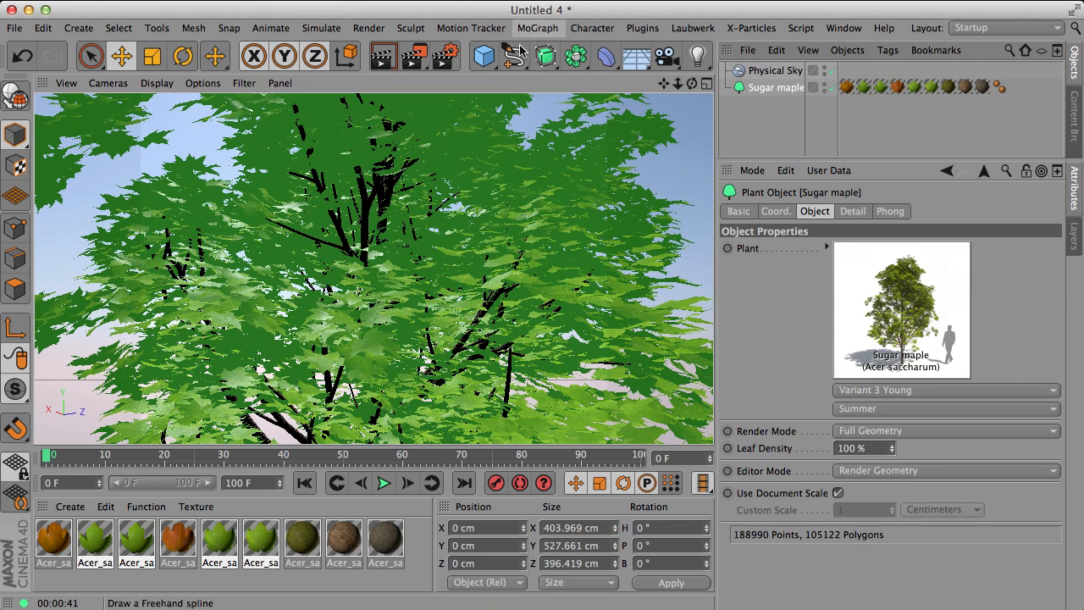
scroll(478, 366, "down", 10)
left_click_drag(665, 87, 622, 1)
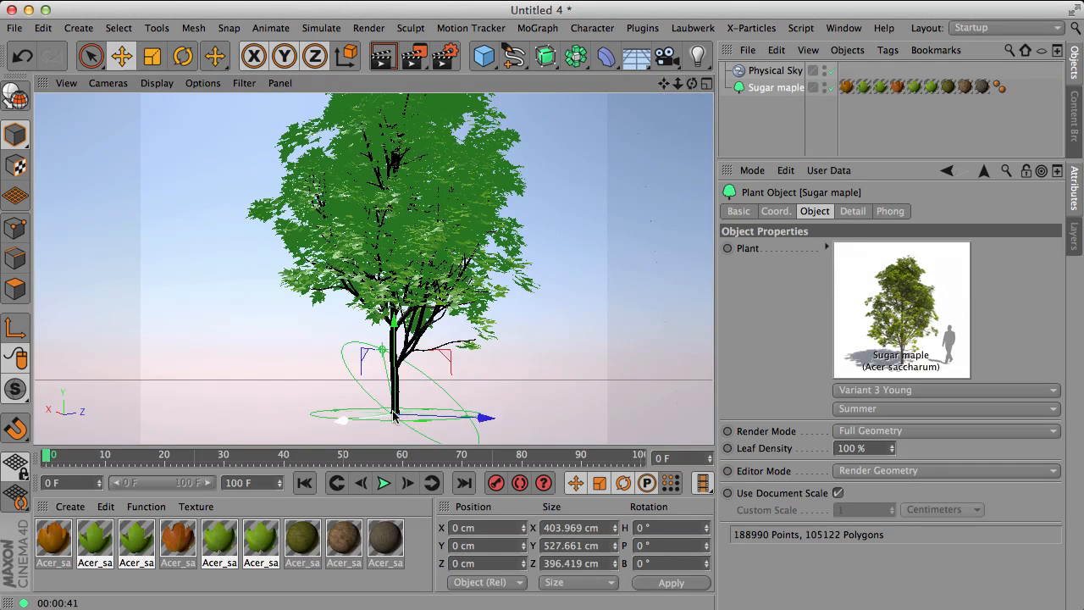
mouse_move(692, 84)
left_mouse_down()
mouse_move(711, 114)
mouse_move(682, 87)
mouse_move(669, 93)
mouse_move(693, 89)
left_mouse_up()
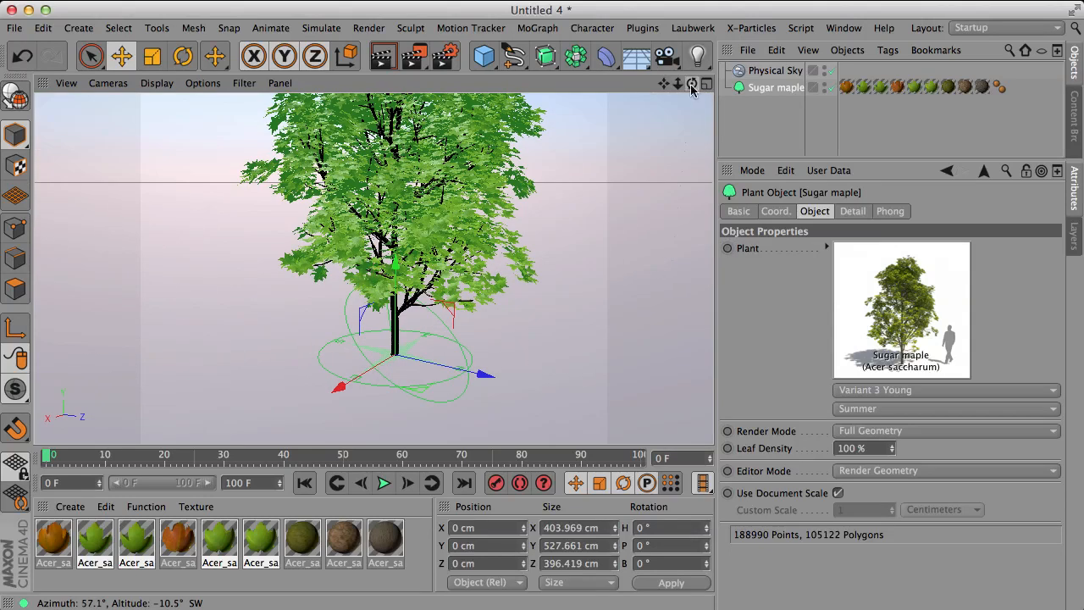
right_click_drag(664, 86, 627, 85)
left_click_drag(664, 85, 599, 118)
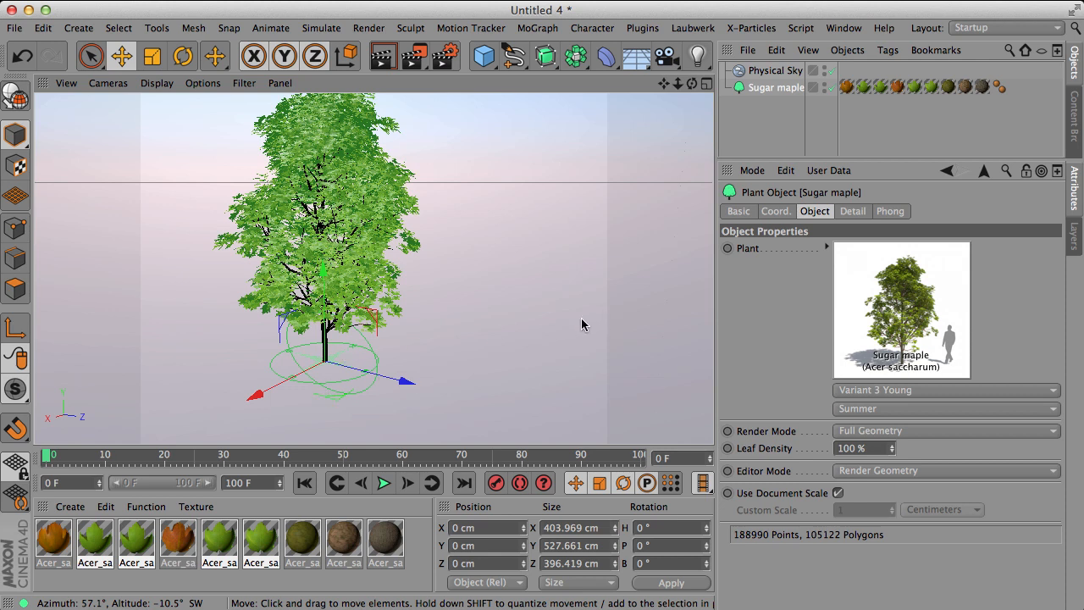
mouse_move(667, 85)
left_mouse_down()
mouse_move(698, 88)
mouse_move(667, 81)
left_mouse_up()
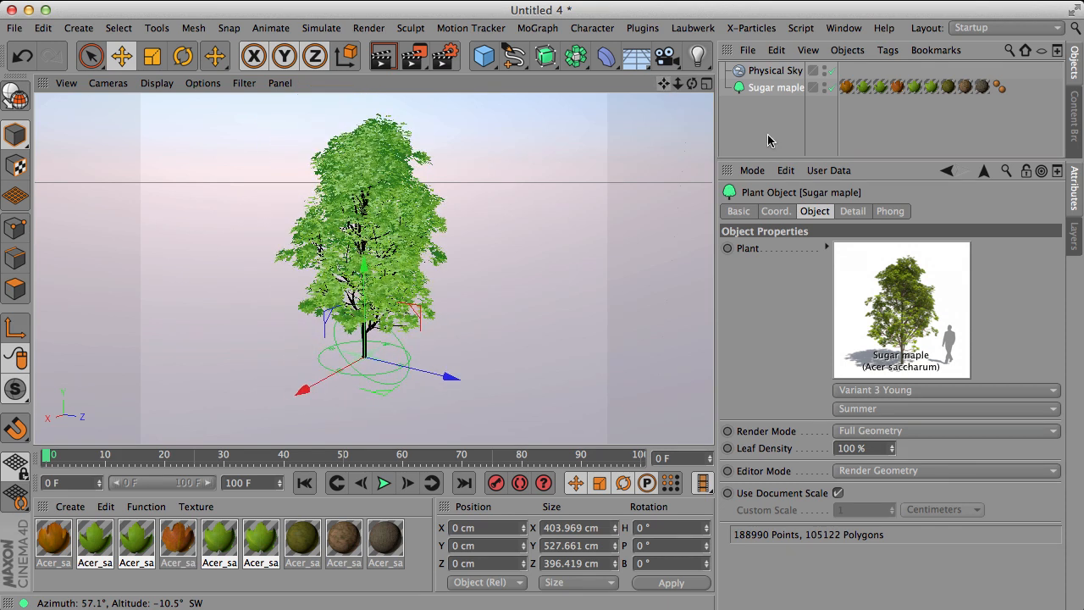